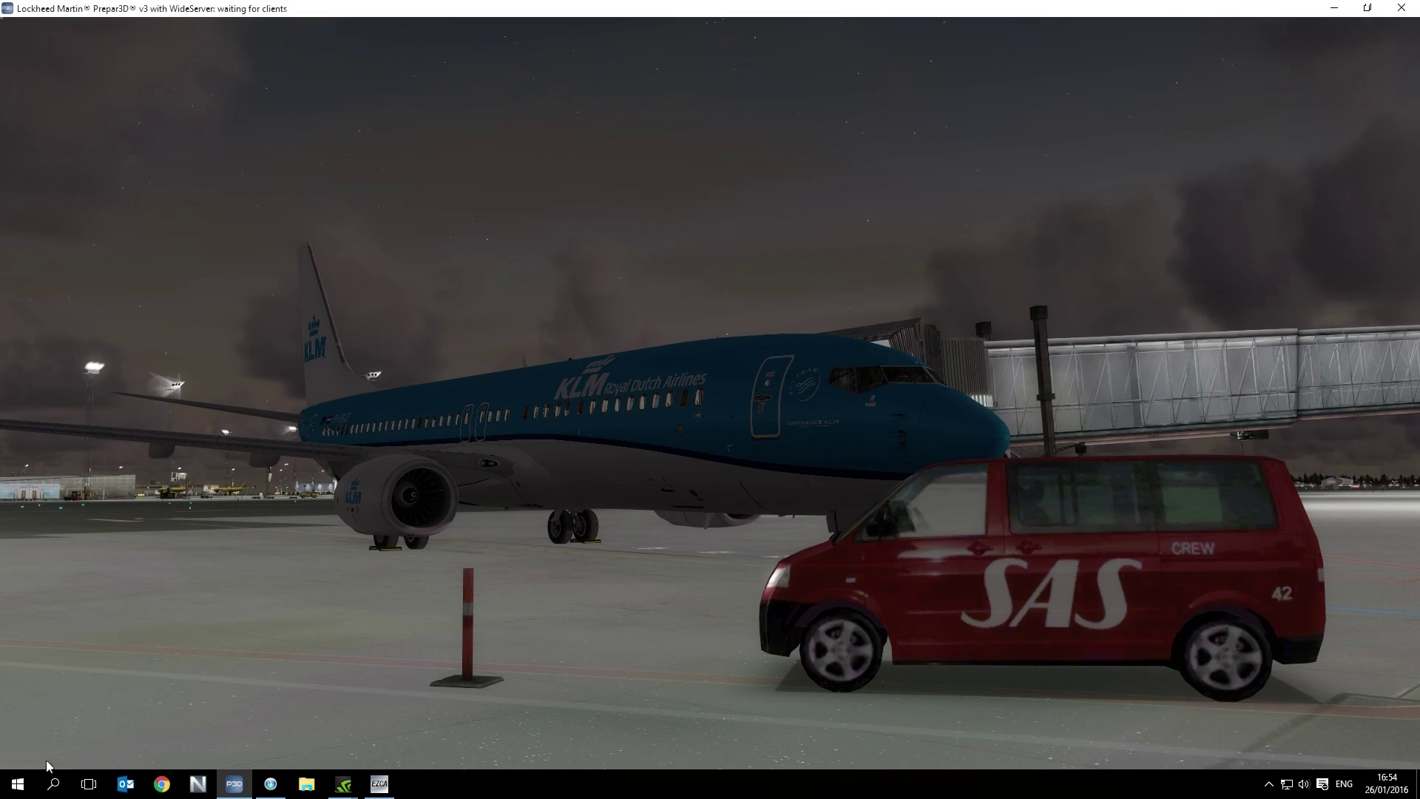
Step: Switch to vPilot, open its settings and apply Stable as the channel for checking vPilot updates
{"action": "left_click", "coordinate": [271, 784]}
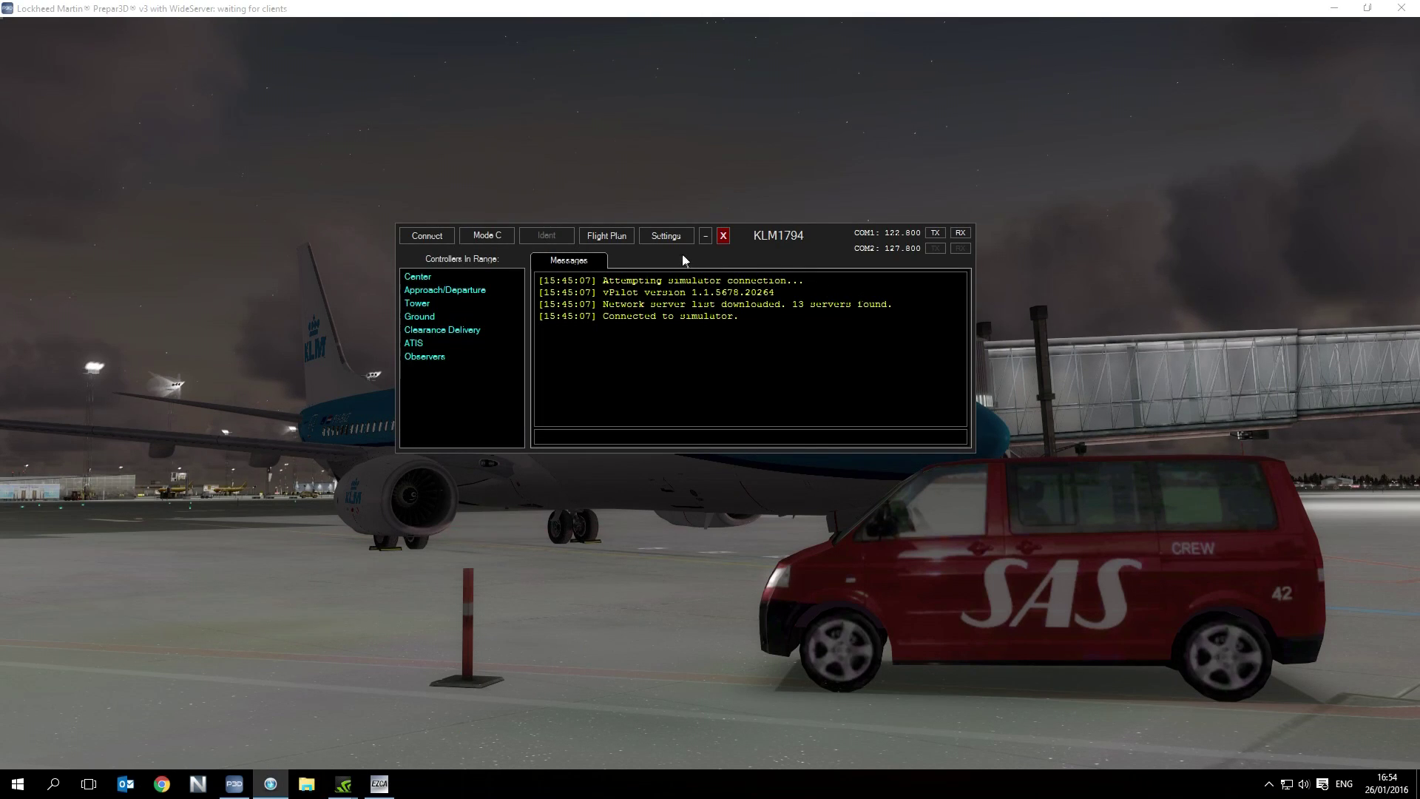
{"action": "left_click", "coordinate": [667, 238]}
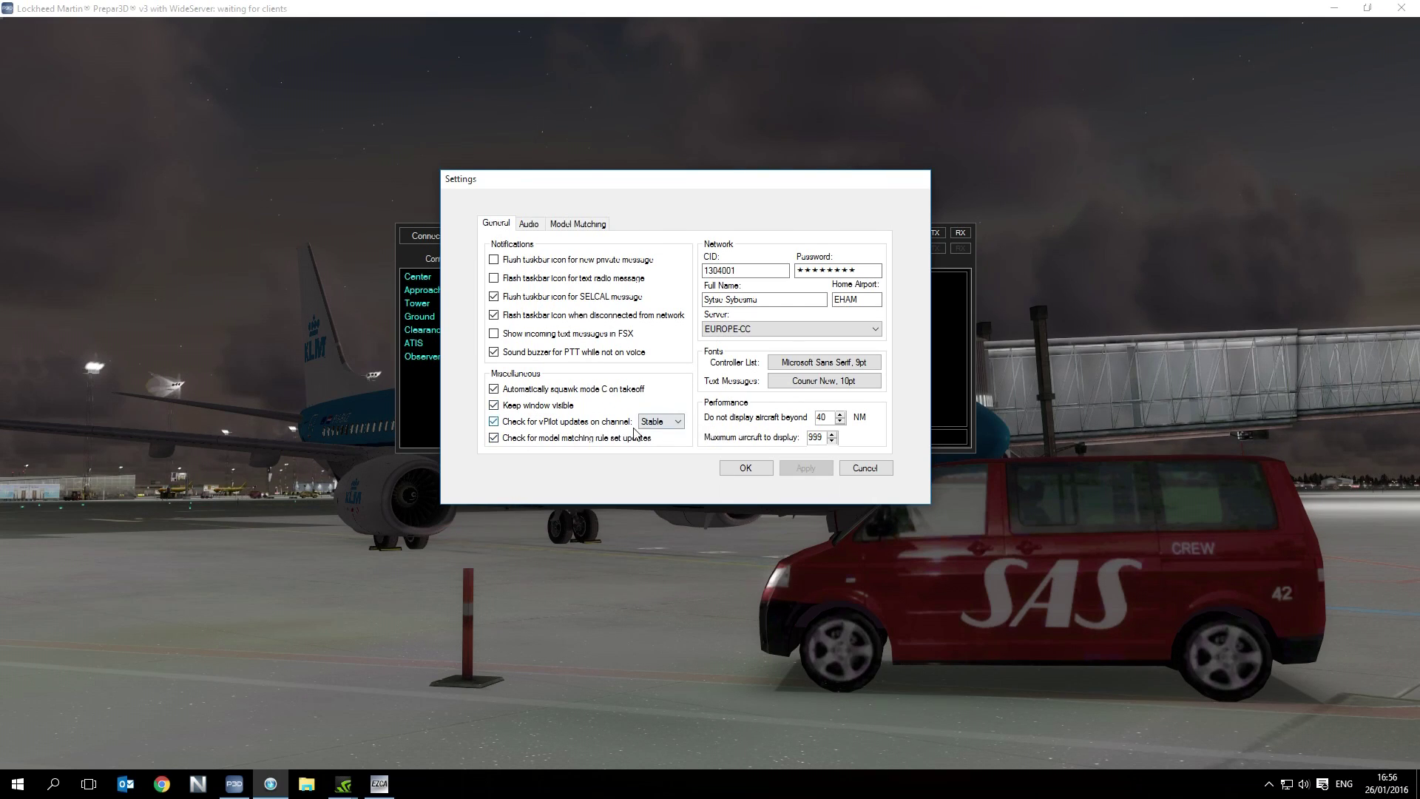
{"action": "left_click", "coordinate": [663, 422]}
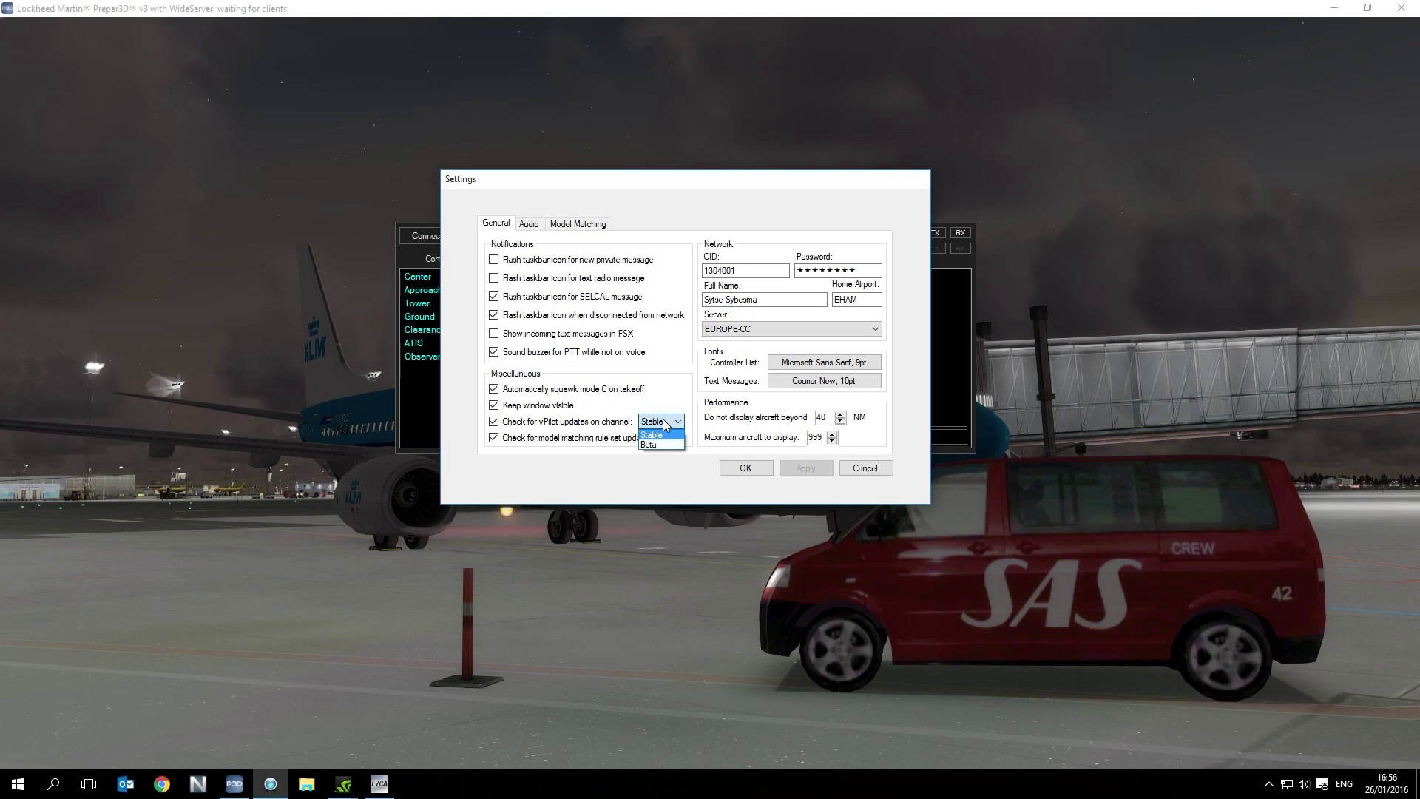
{"action": "left_click", "coordinate": [664, 422]}
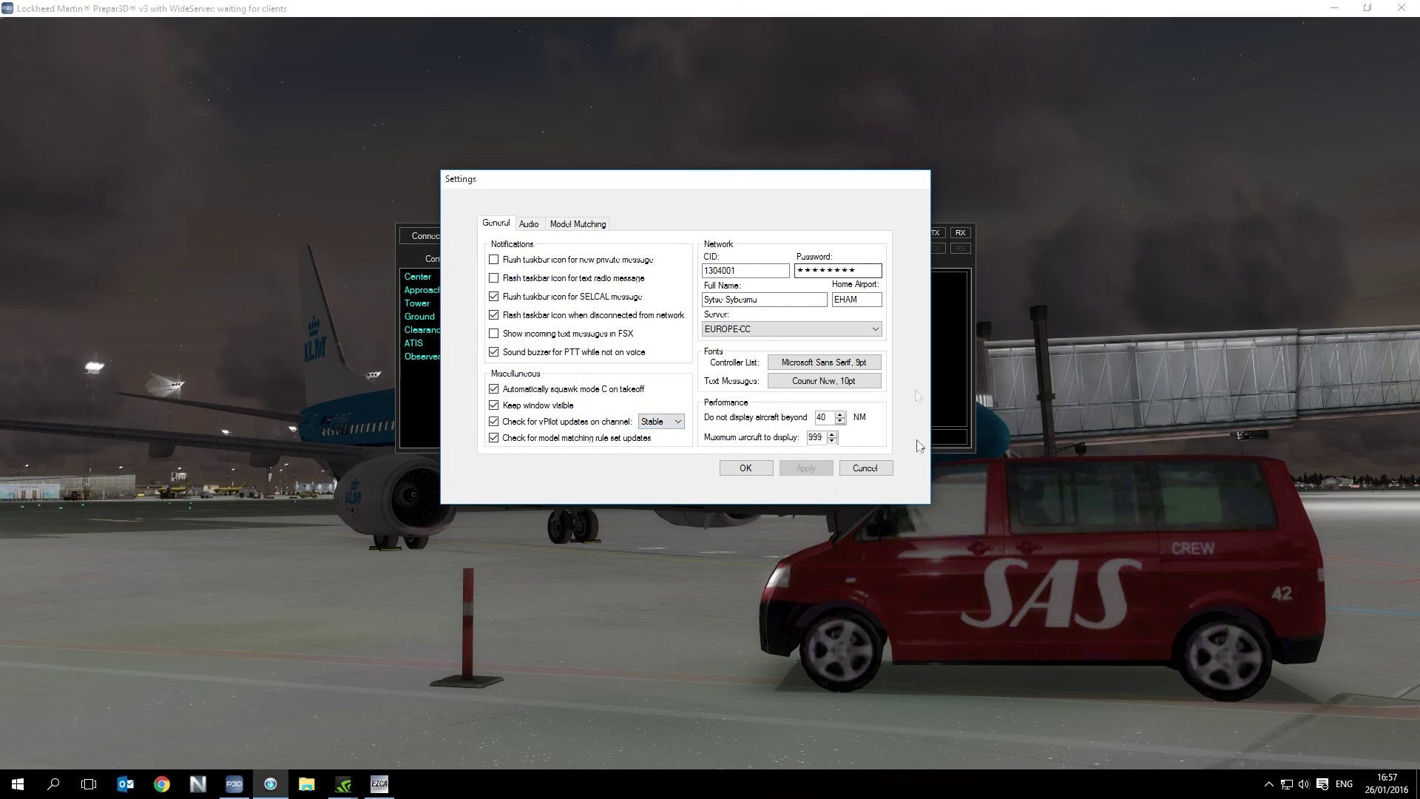
{"action": "left_click", "coordinate": [658, 422]}
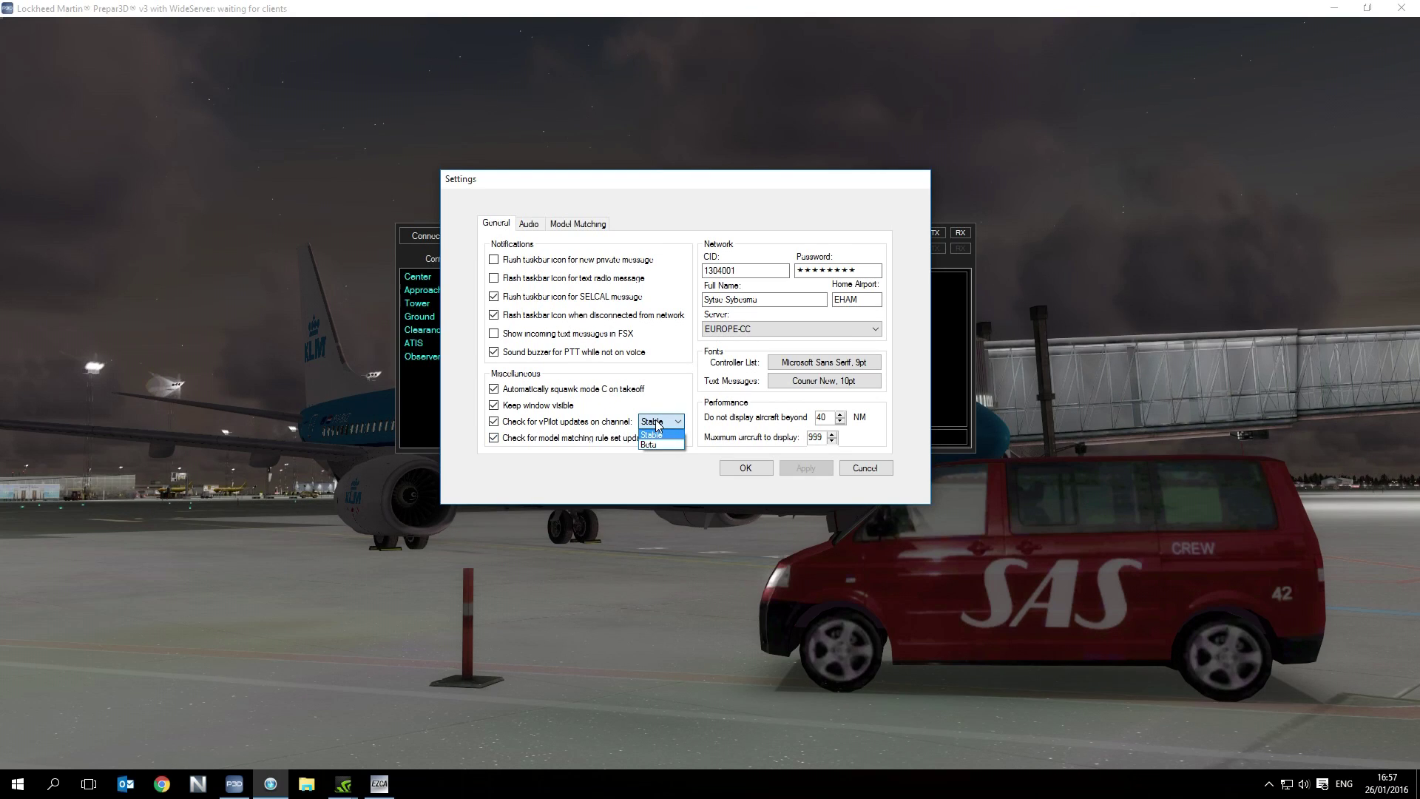
{"action": "left_click", "coordinate": [654, 444]}
{"action": "left_click", "coordinate": [658, 421]}
{"action": "left_click", "coordinate": [659, 436]}
{"action": "left_click", "coordinate": [793, 470]}
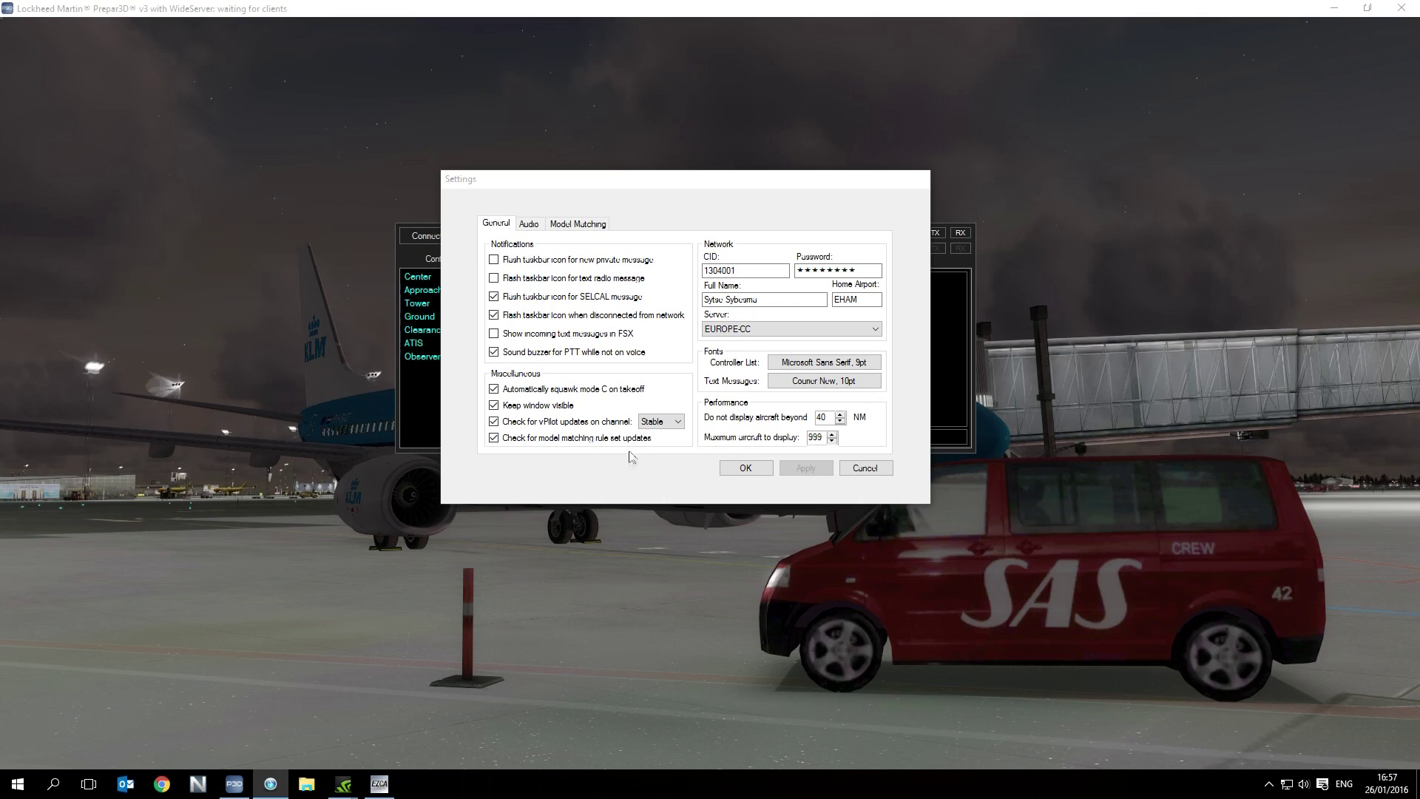
Step: Review the CID and password fields in the network settings
{"action": "left_click", "coordinate": [674, 278]}
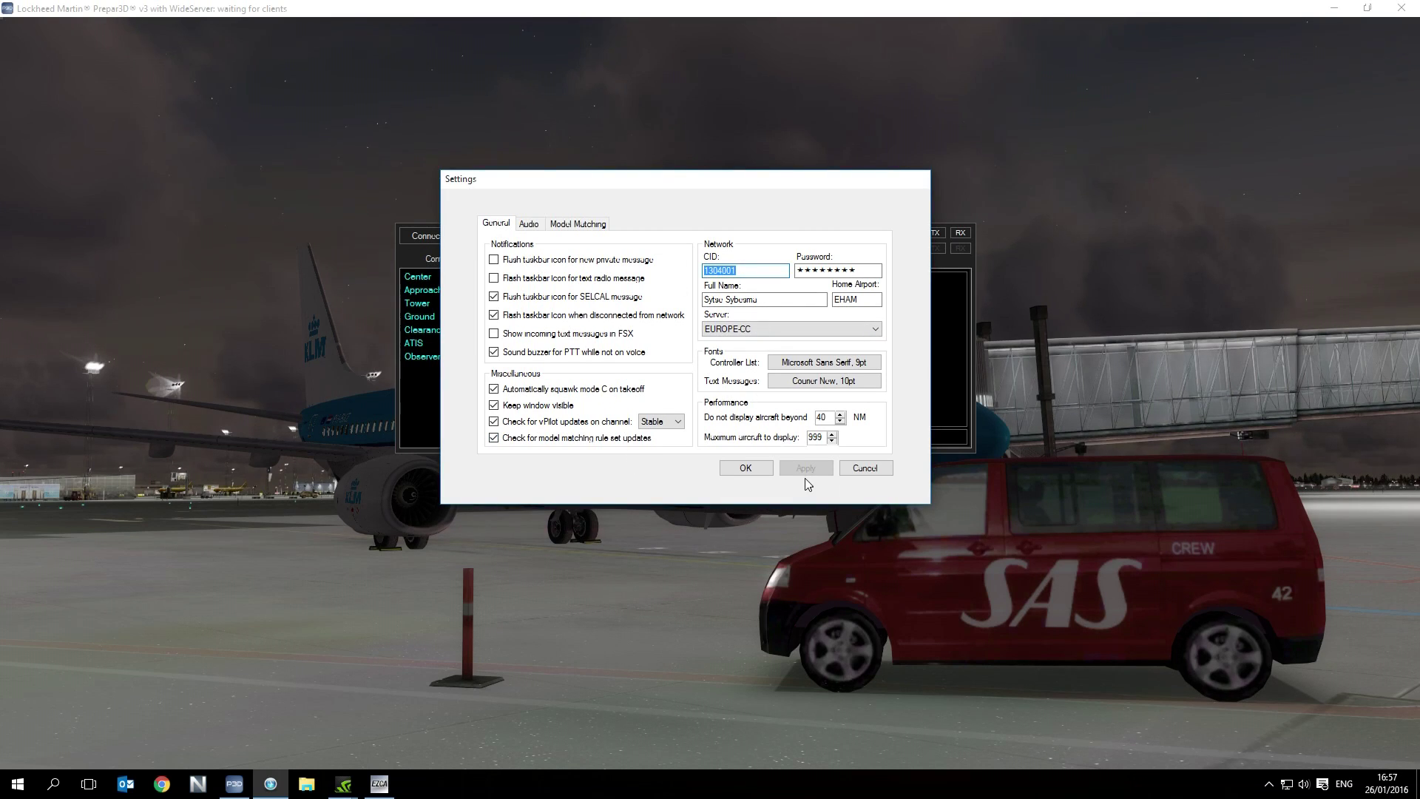
{"action": "left_click", "coordinate": [738, 271]}
{"action": "key", "text": "Tab"}
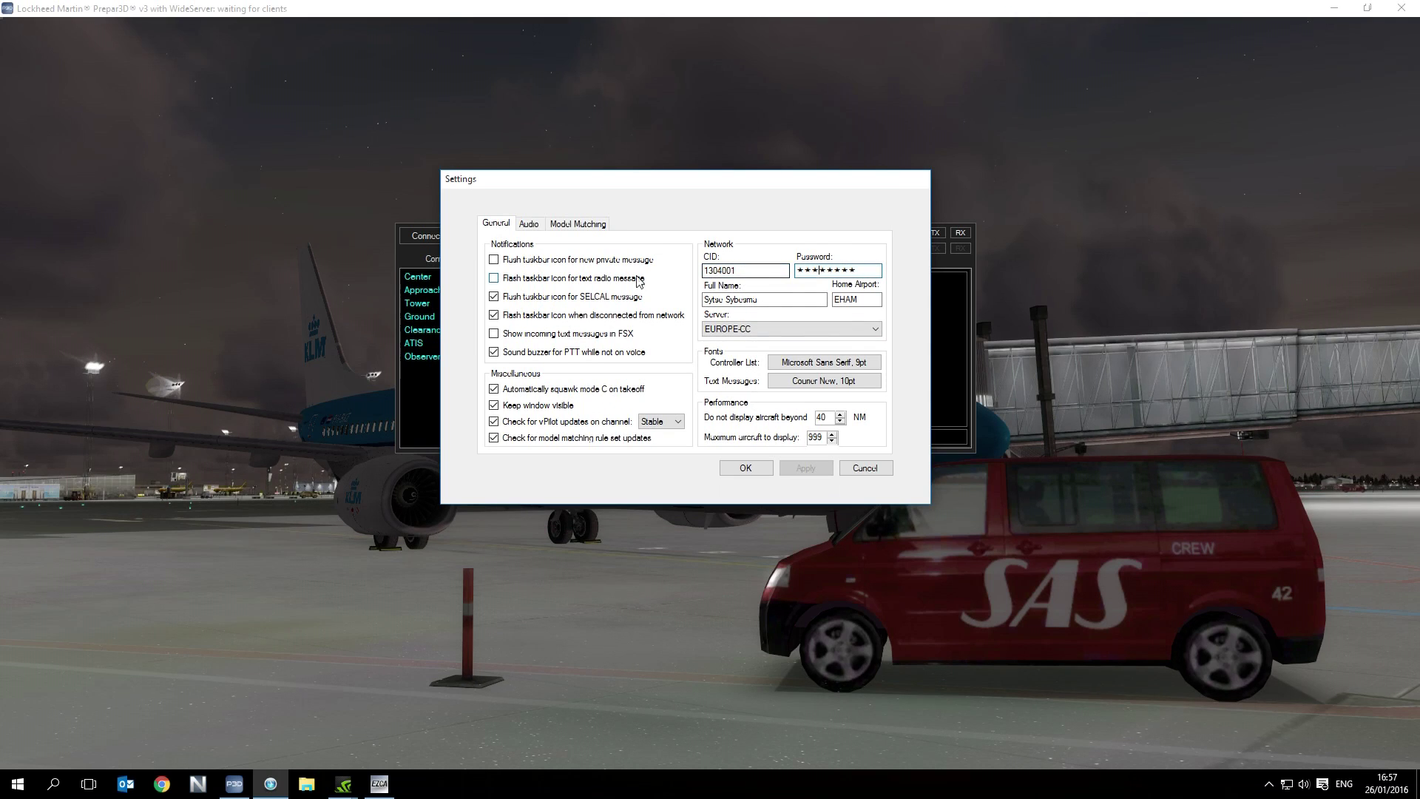
{"action": "double_click", "coordinate": [767, 271]}
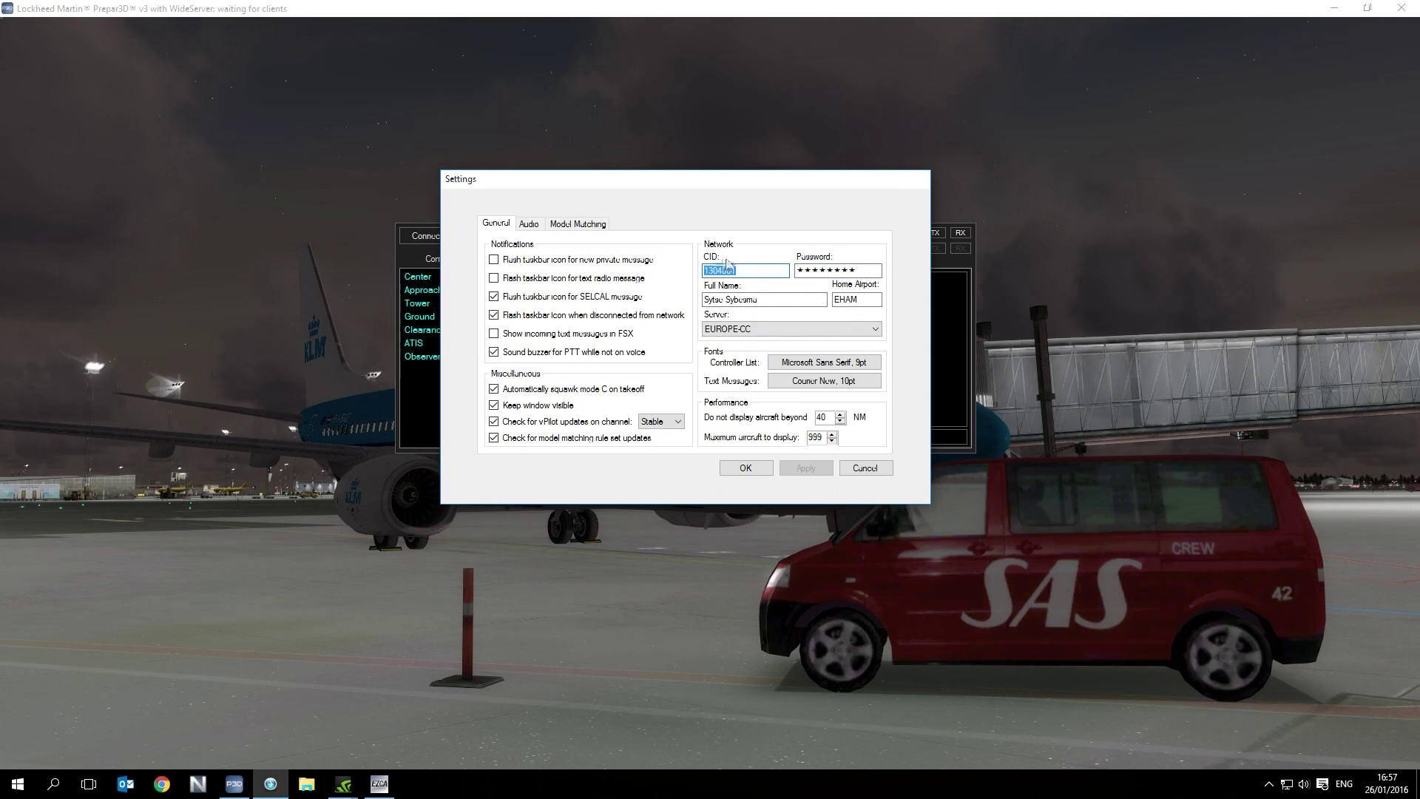
{"action": "left_click", "coordinate": [740, 271]}
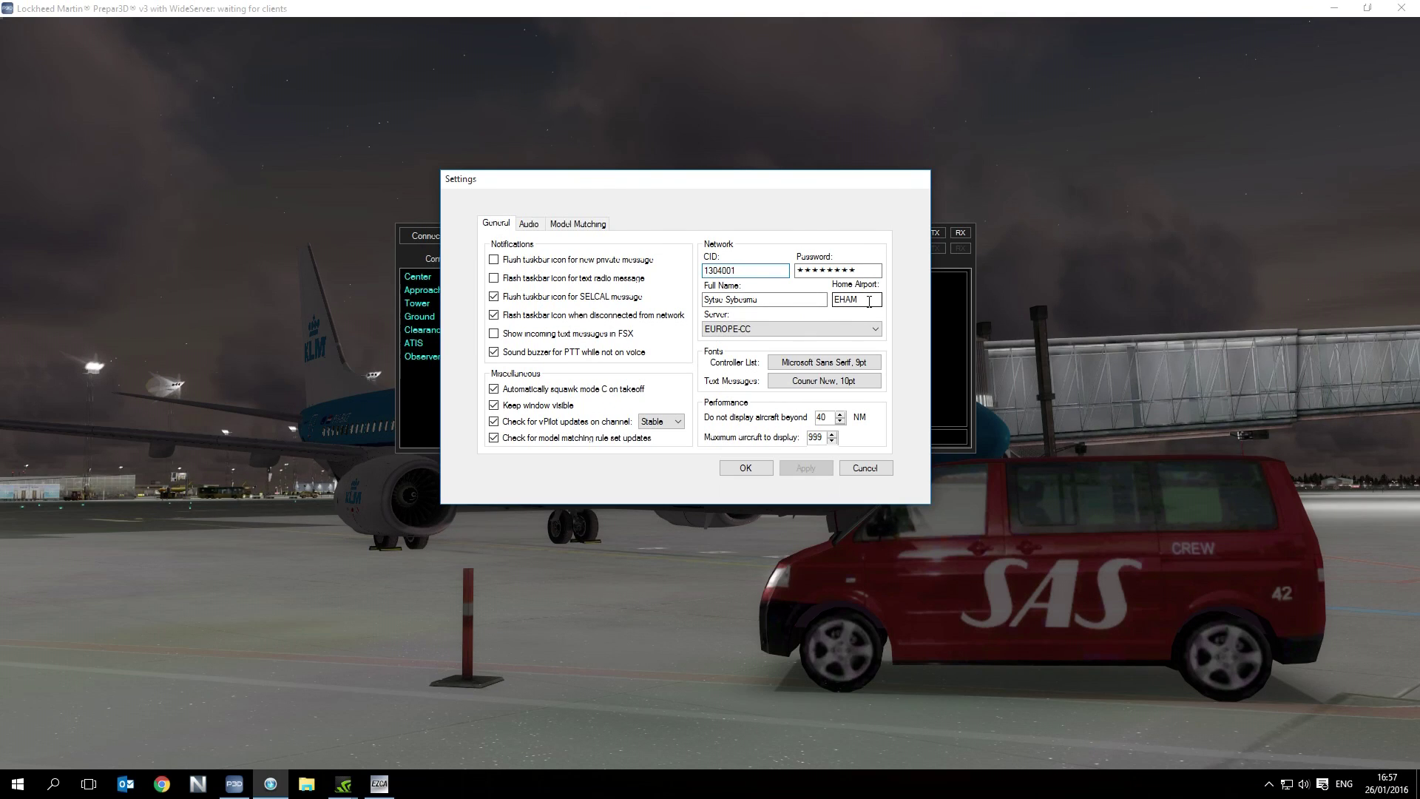
Step: Select EUROPE-CC as the network server and check the aircraft display distance limit
{"action": "left_click", "coordinate": [840, 332]}
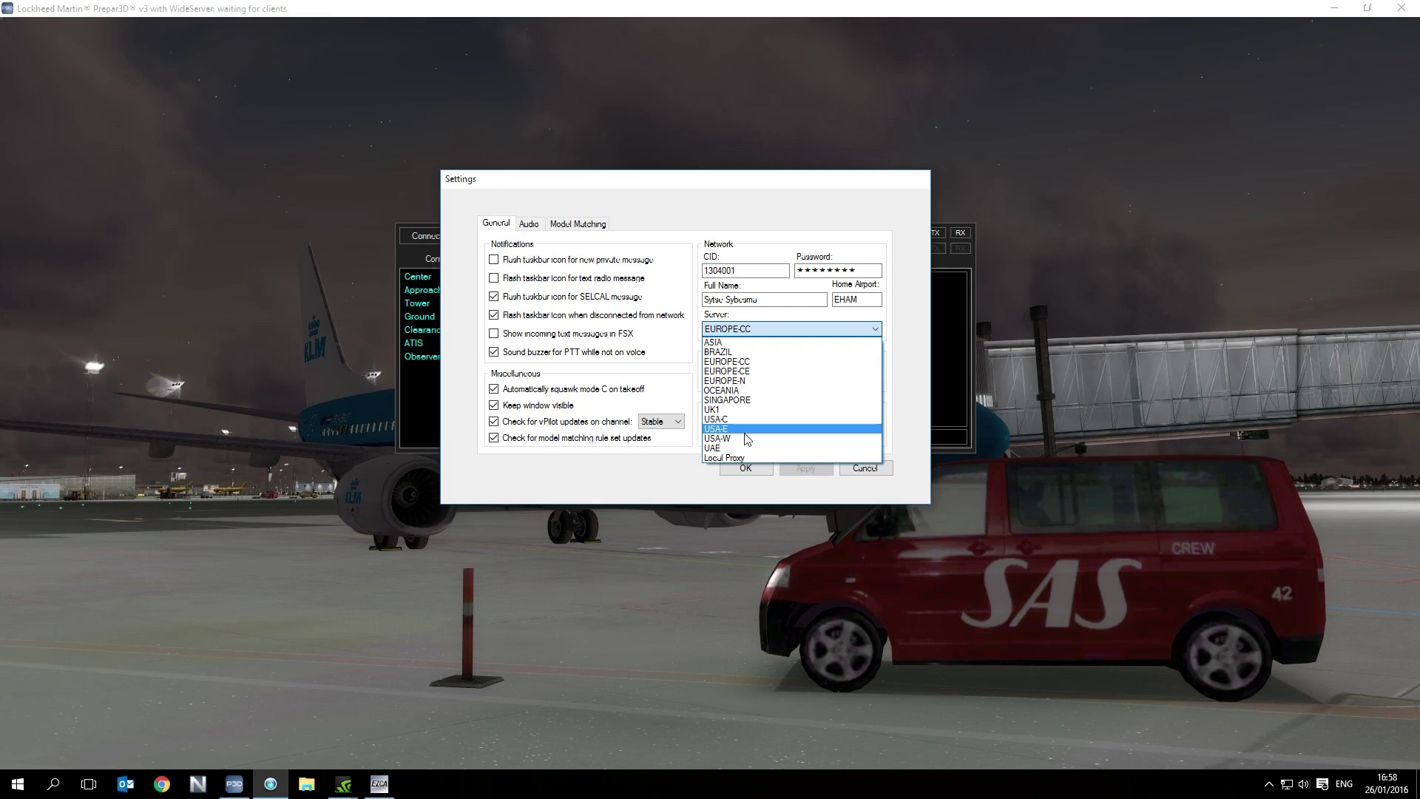
{"action": "left_click", "coordinate": [763, 365]}
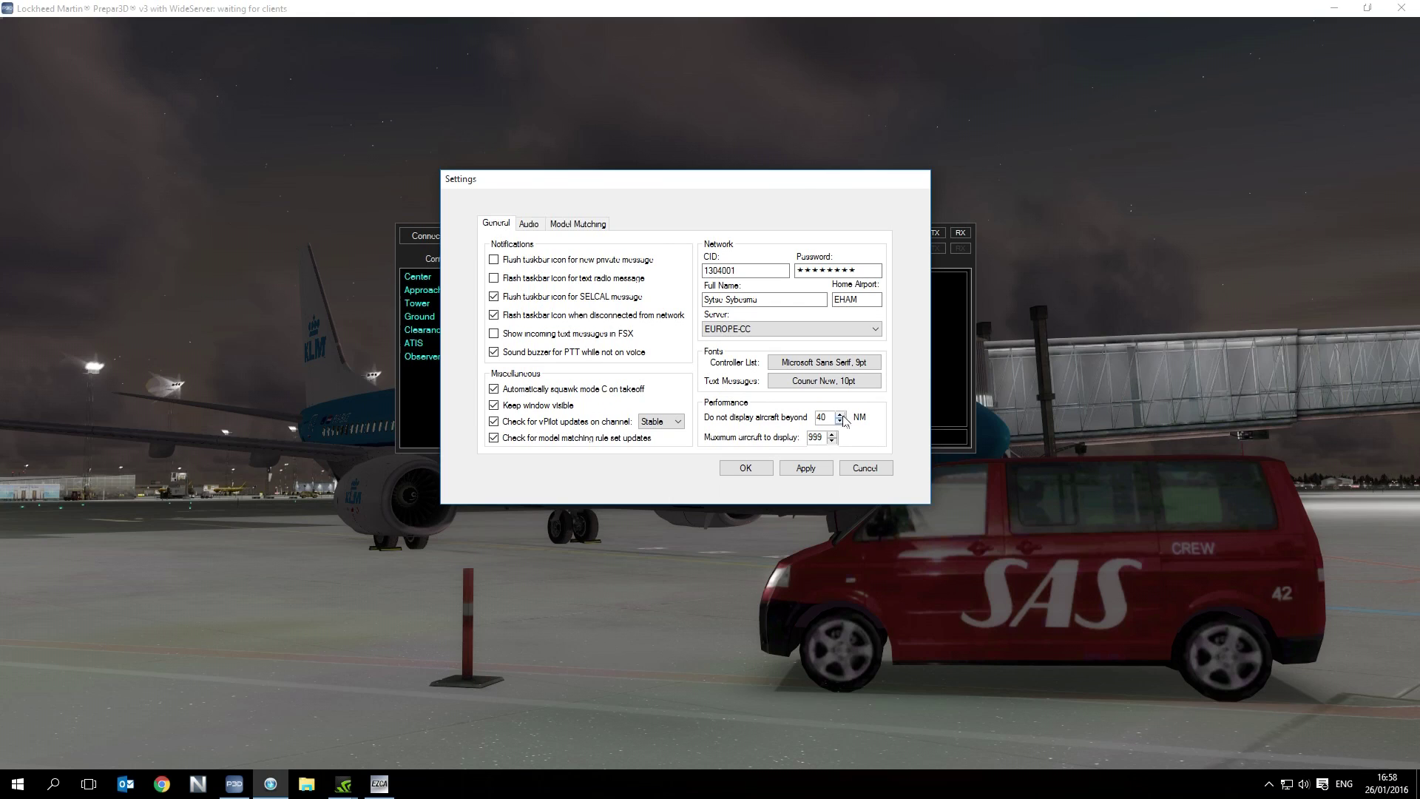
{"action": "left_click_drag", "start_coordinate": [829, 418], "coordinate": [808, 418]}
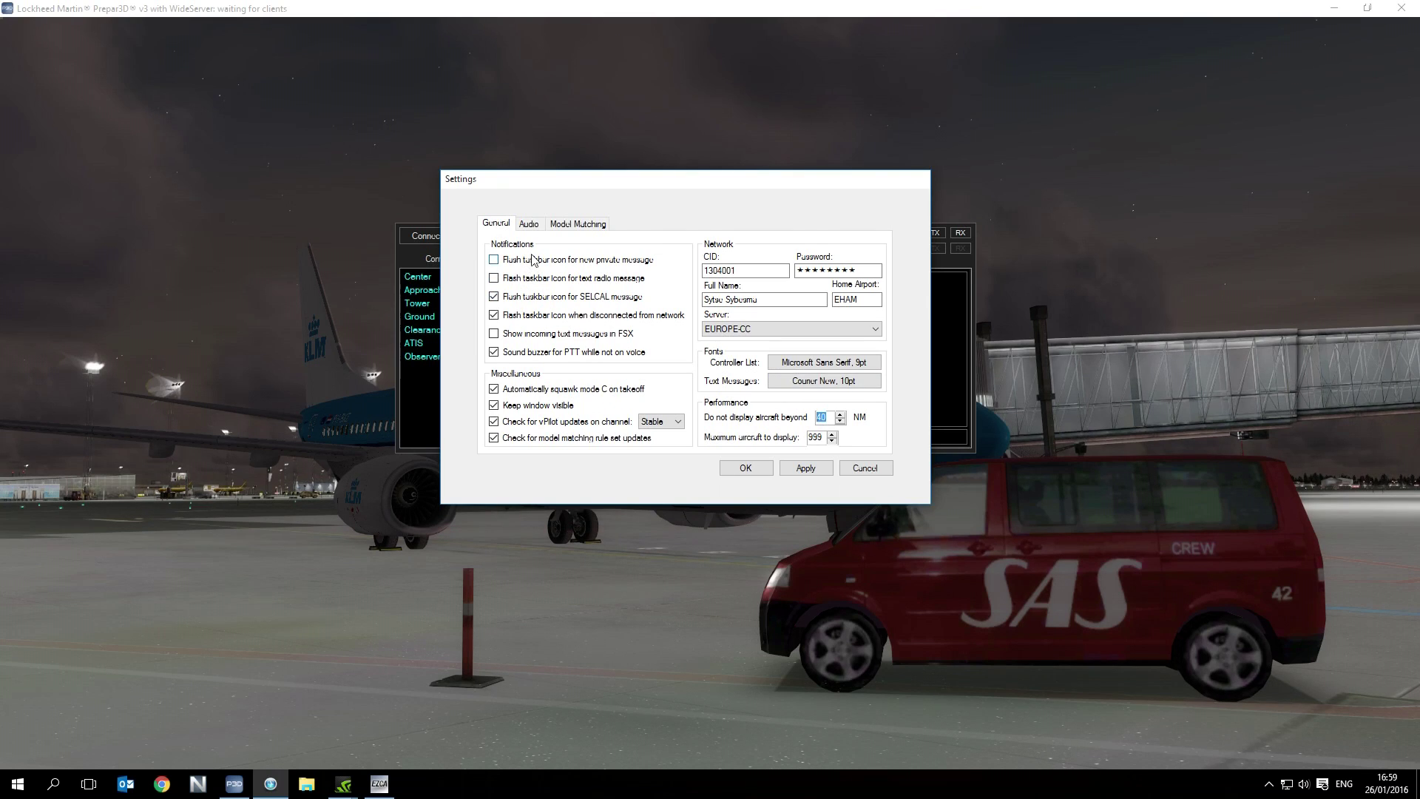
Step: Review the available audio devices, keeping the Wave headset microphone and choosing Wave - Oortelefoon van hoofdtelefoon as the output device
{"action": "left_click", "coordinate": [526, 225]}
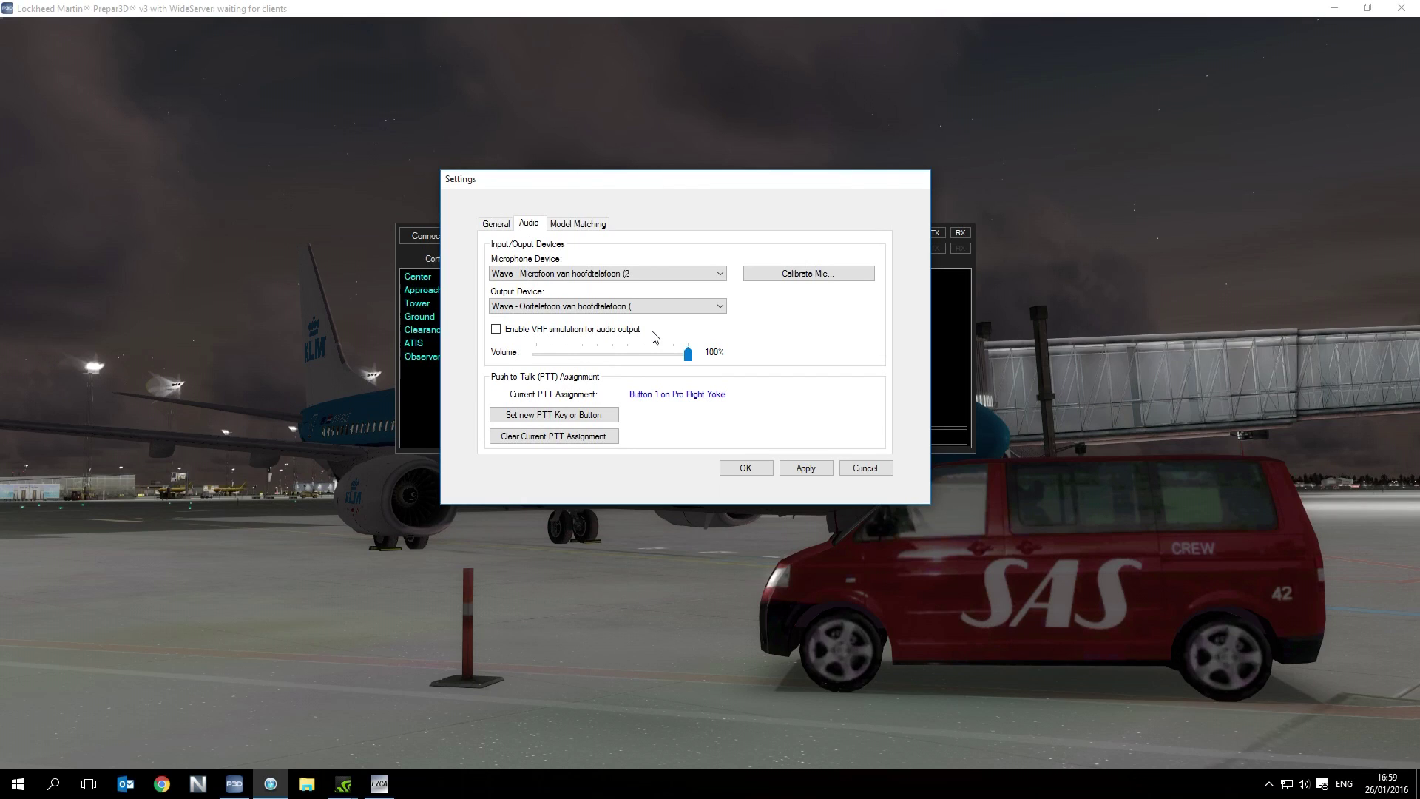
{"action": "left_click", "coordinate": [605, 279]}
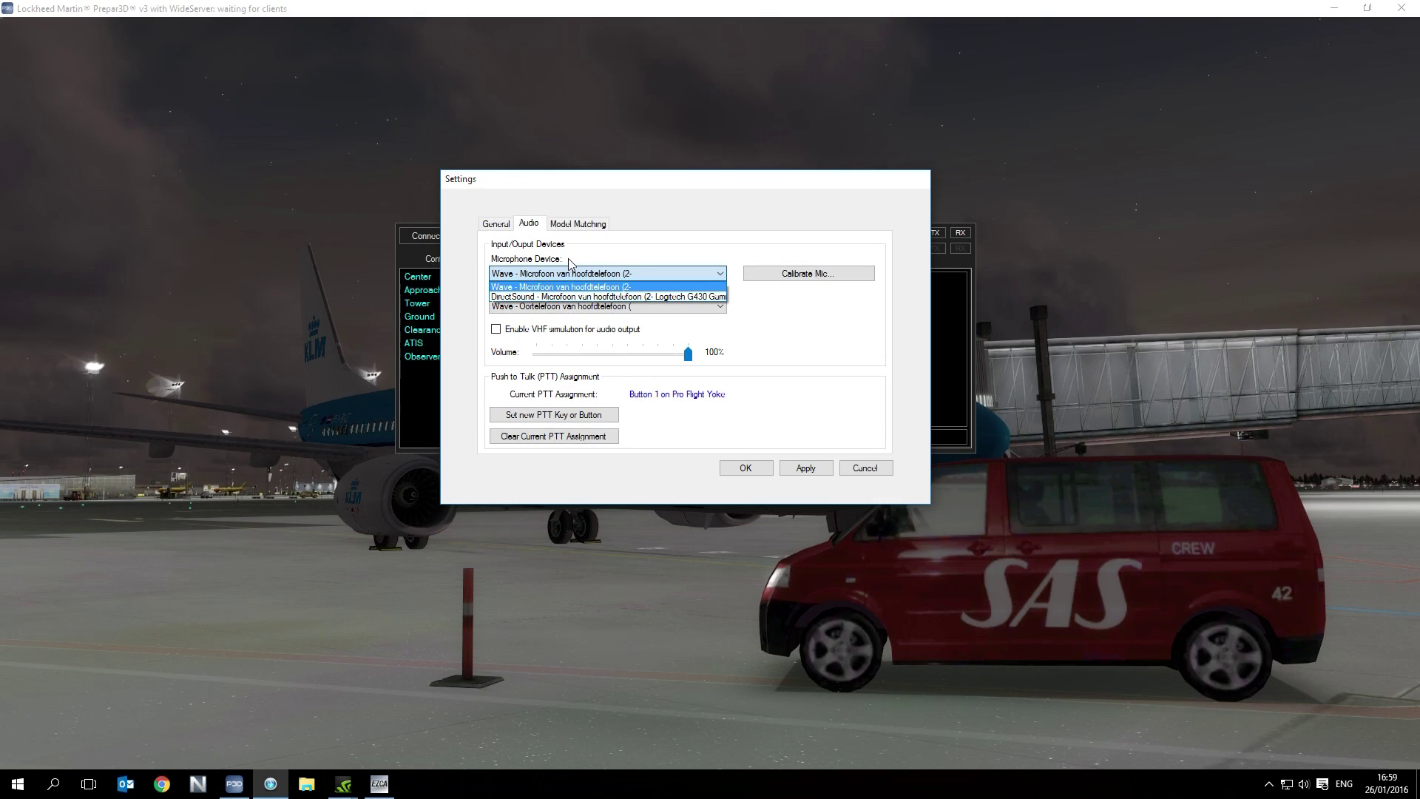
{"action": "left_click", "coordinate": [569, 271]}
{"action": "left_click", "coordinate": [512, 310]}
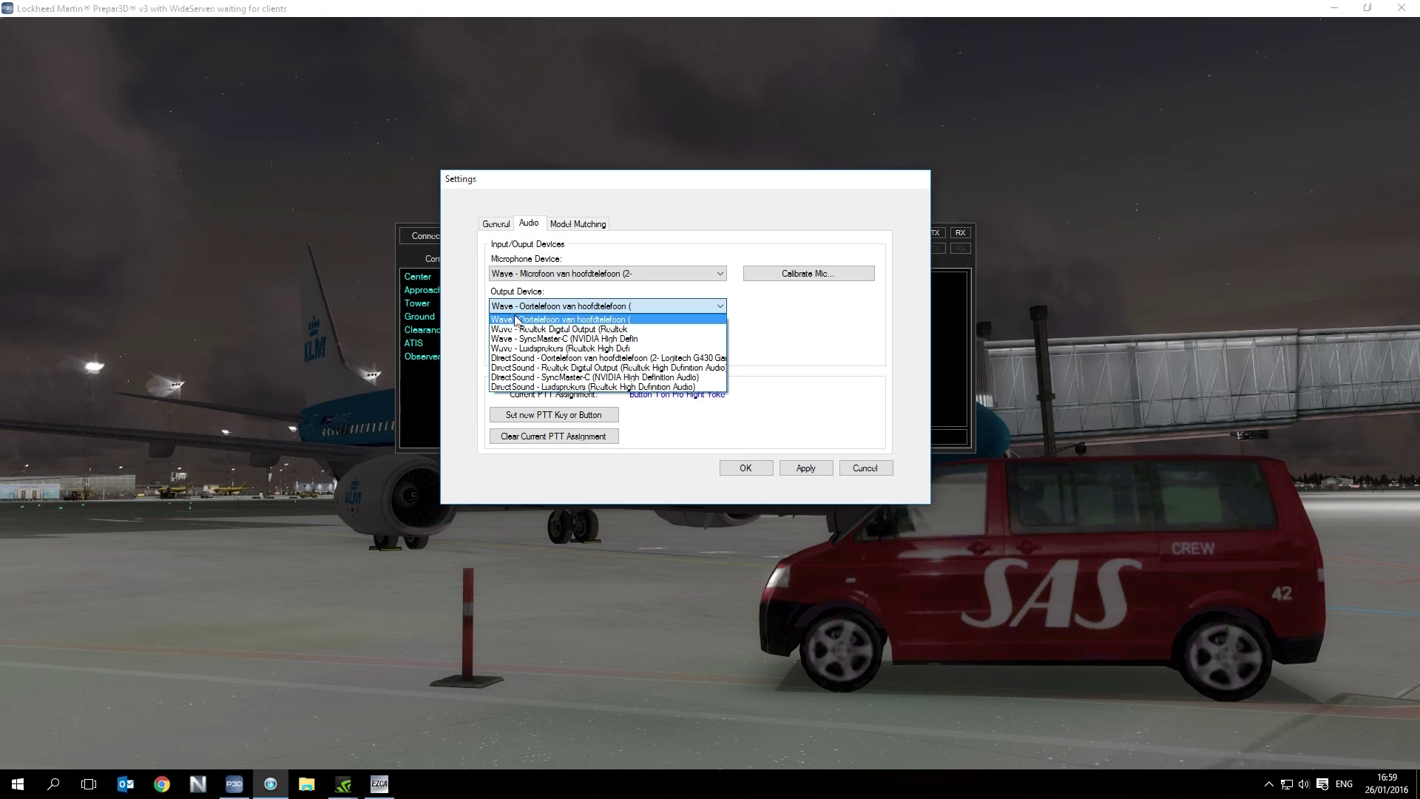
{"action": "left_click", "coordinate": [641, 316]}
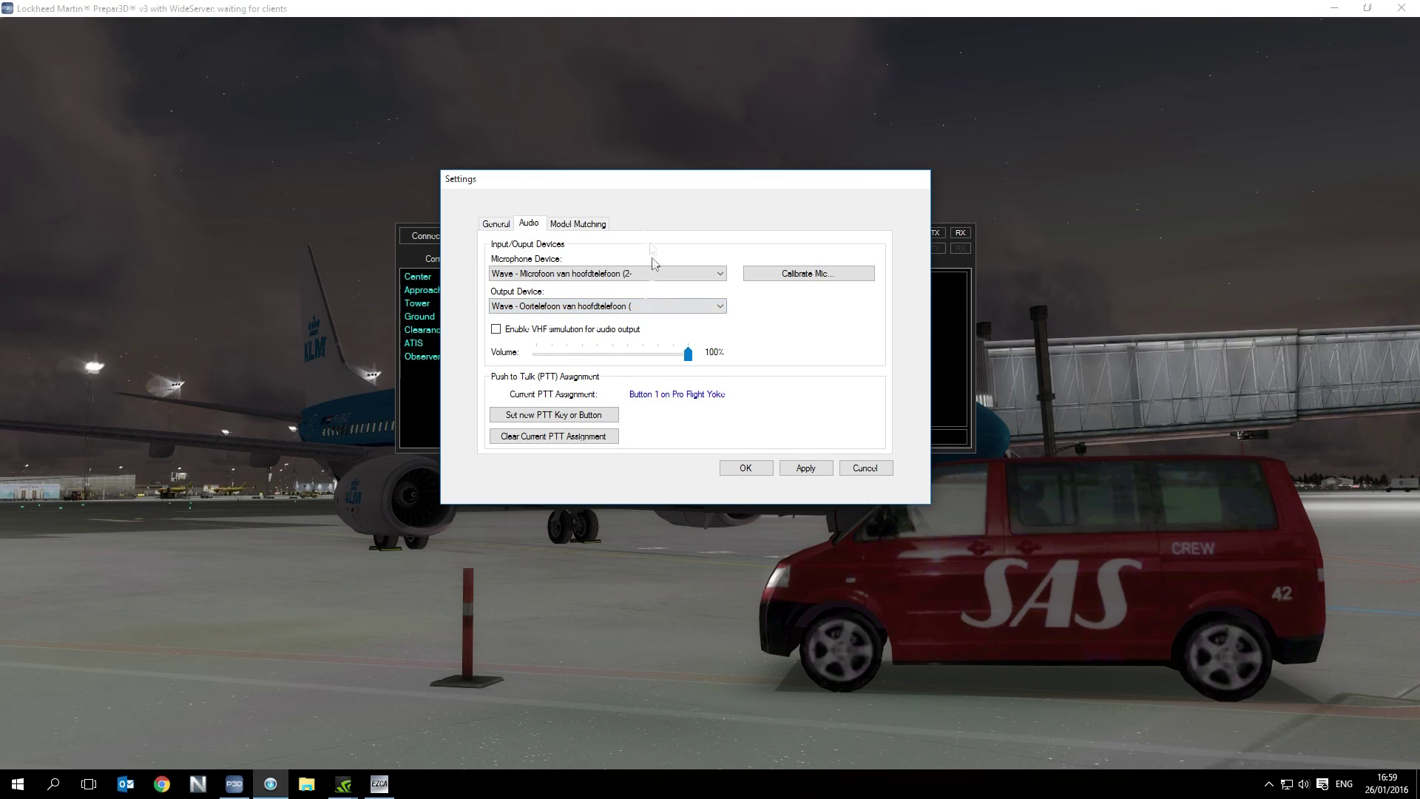
{"action": "left_click", "coordinate": [720, 307]}
{"action": "left_click", "coordinate": [720, 306]}
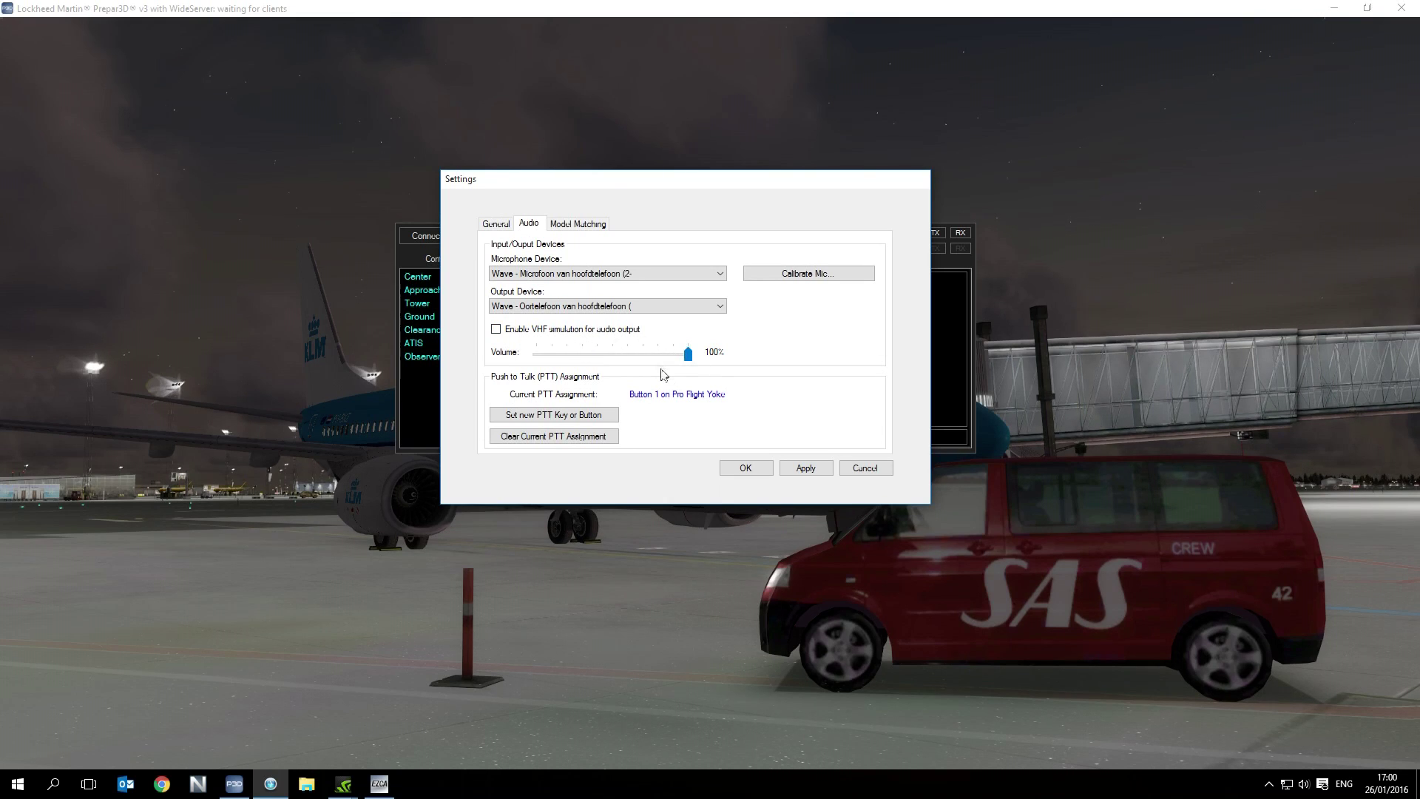
Step: Calibrate the microphone for background noise and normal voice level, and apply the audio settings
{"action": "left_click_drag", "start_coordinate": [575, 185], "coordinate": [589, 148]}
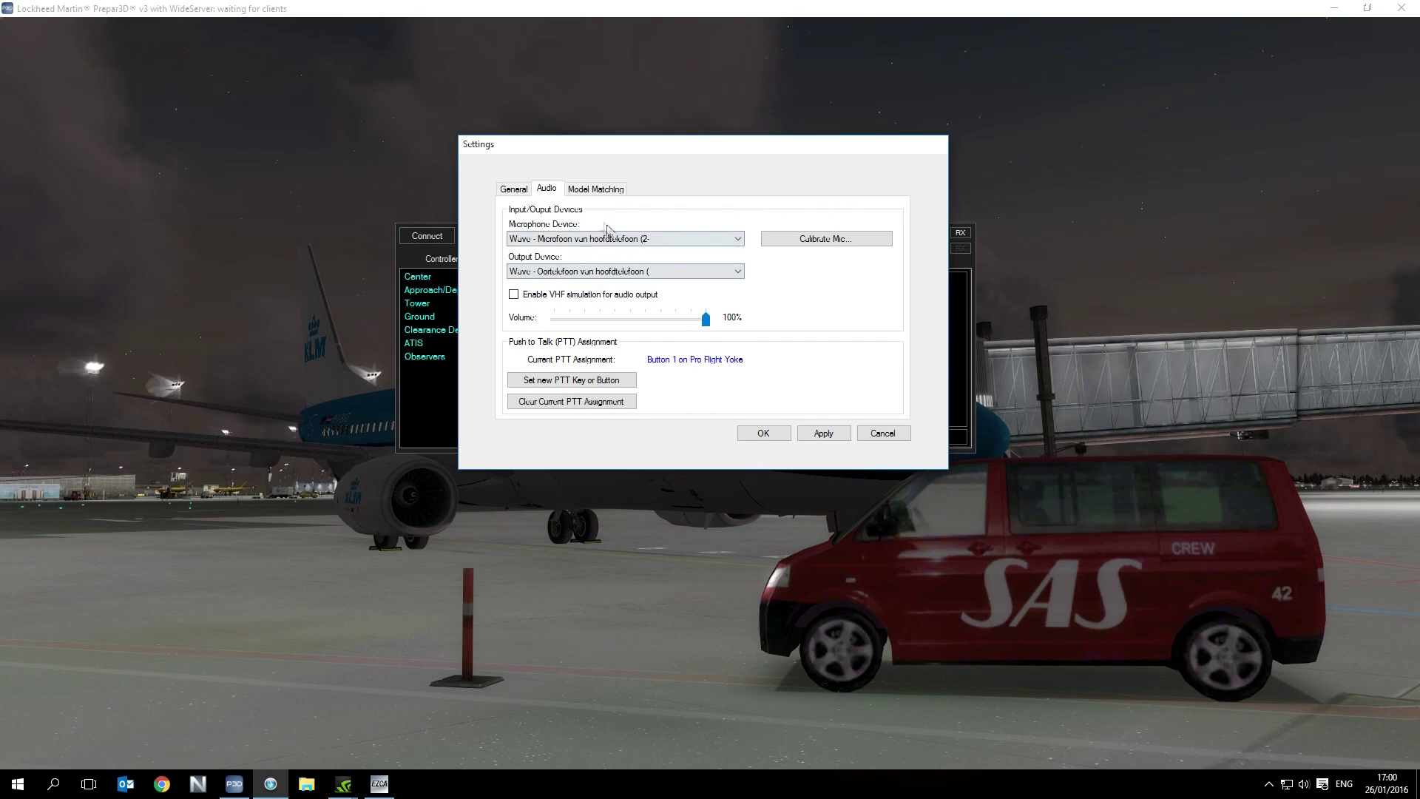
{"action": "left_click", "coordinate": [581, 191]}
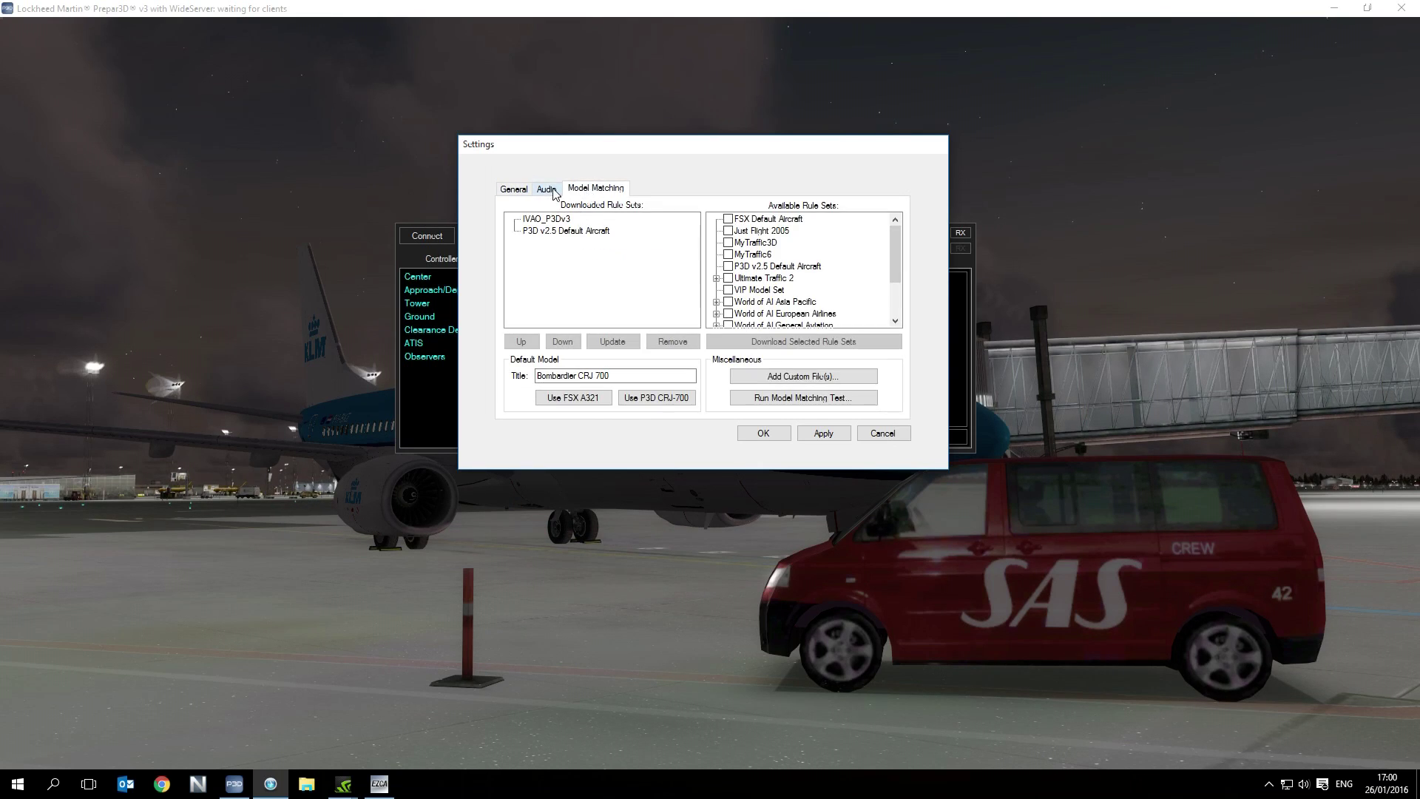
{"action": "left_click", "coordinate": [553, 192]}
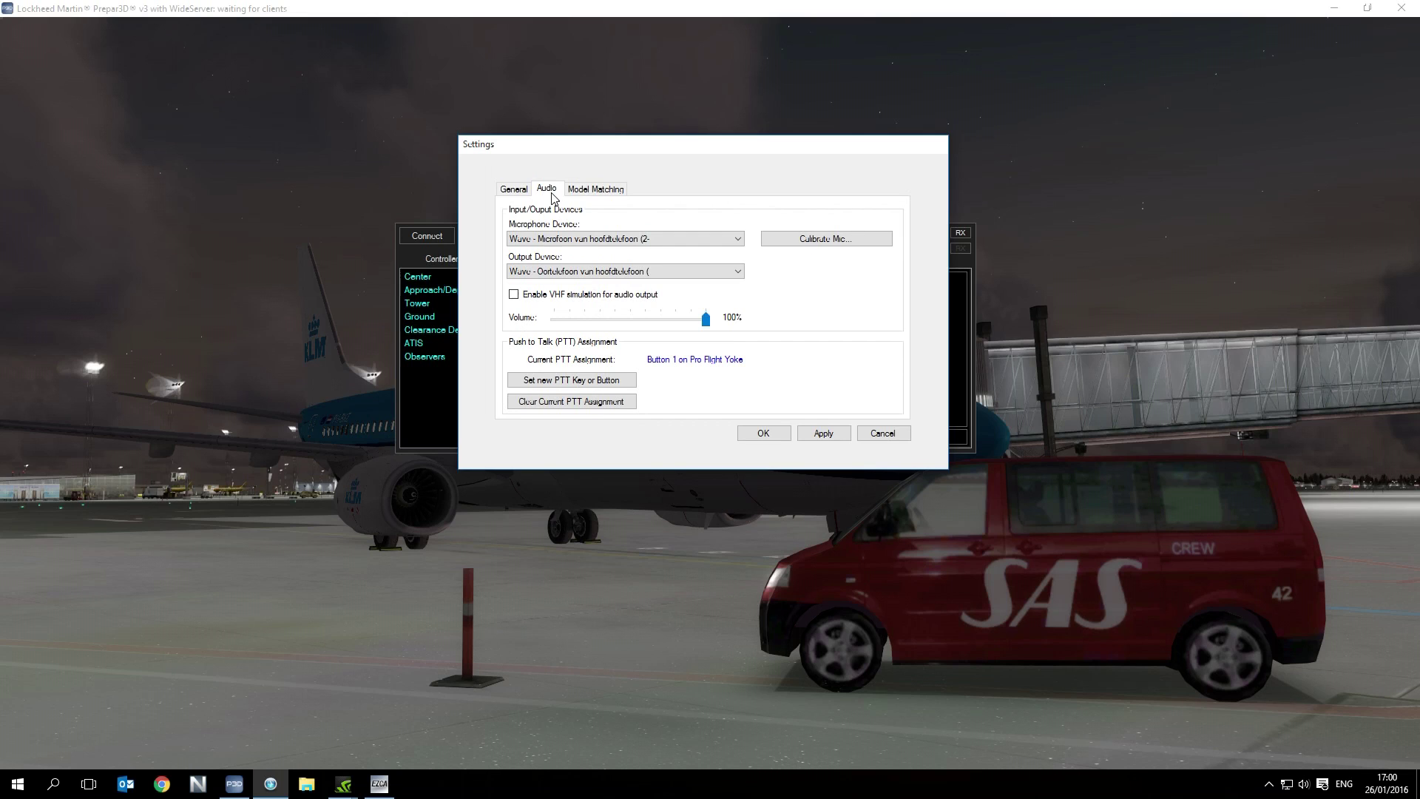
{"action": "left_click", "coordinate": [799, 252]}
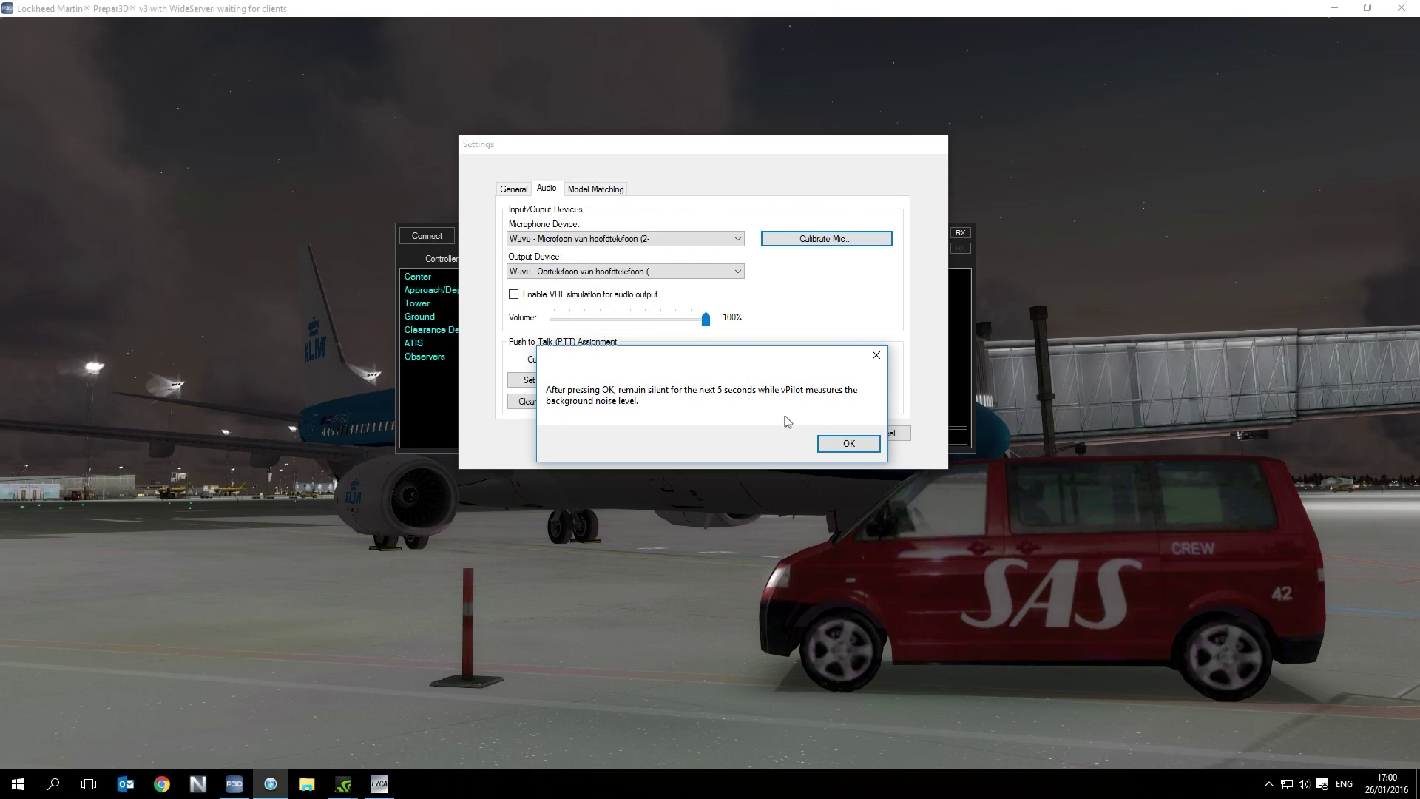
{"action": "left_click", "coordinate": [849, 444]}
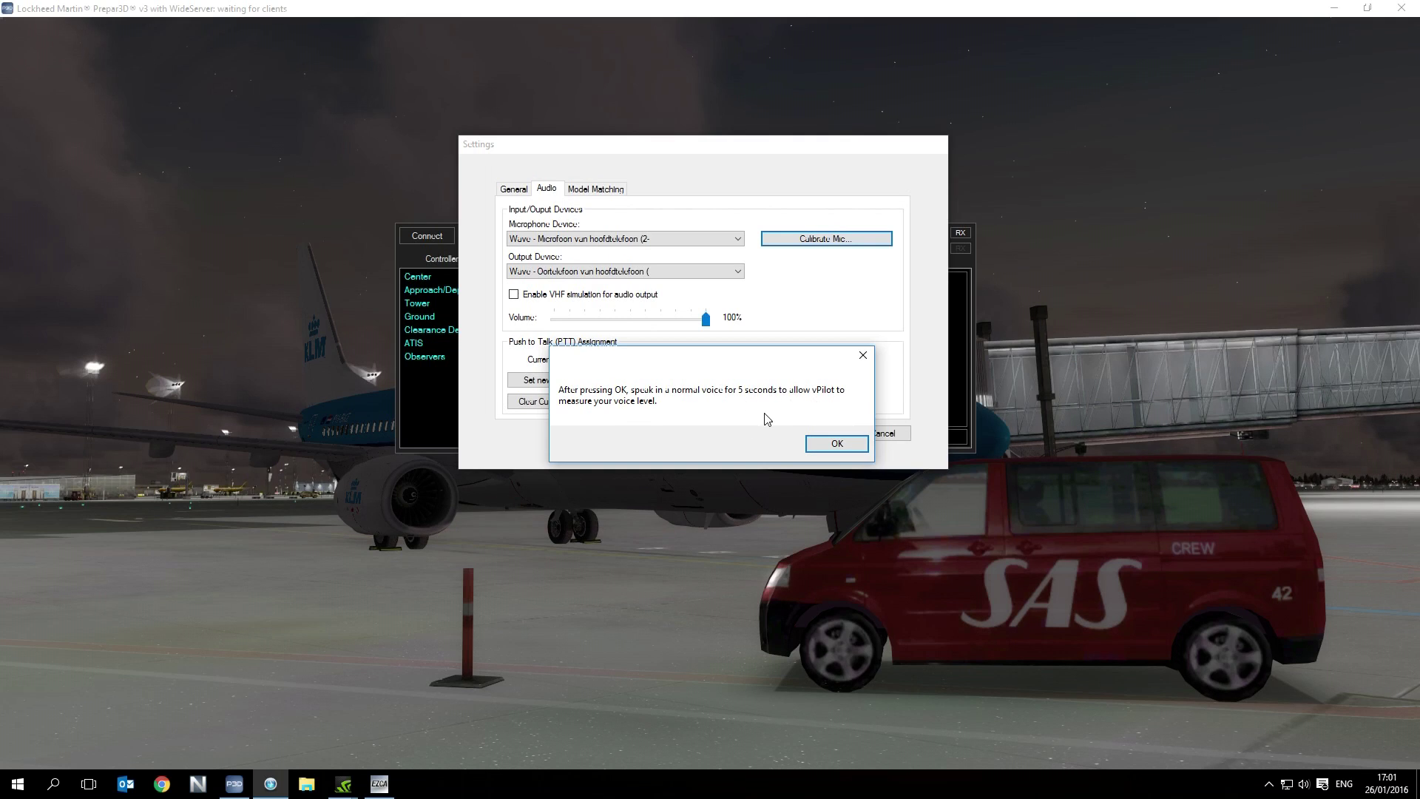
{"action": "left_click", "coordinate": [854, 445]}
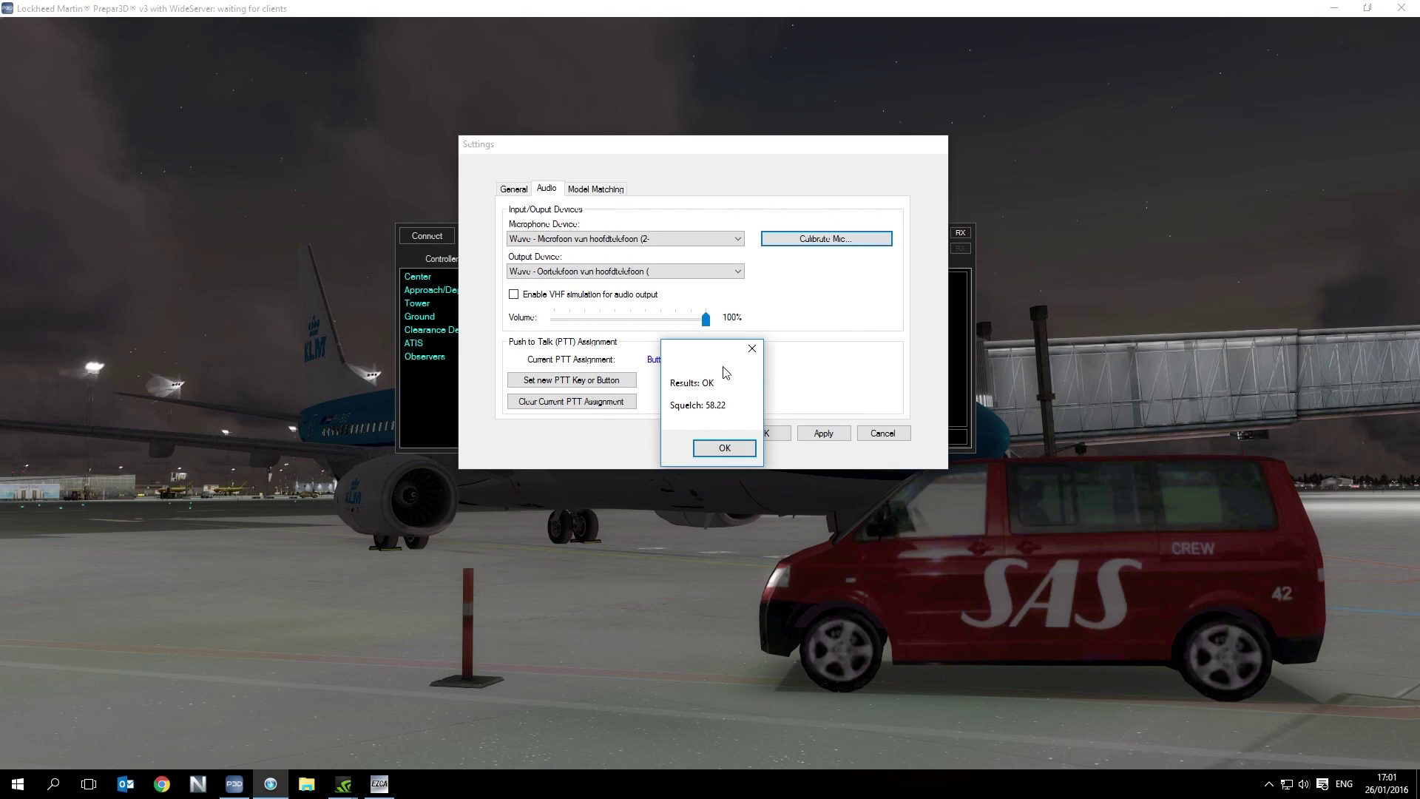
{"action": "left_click", "coordinate": [725, 448]}
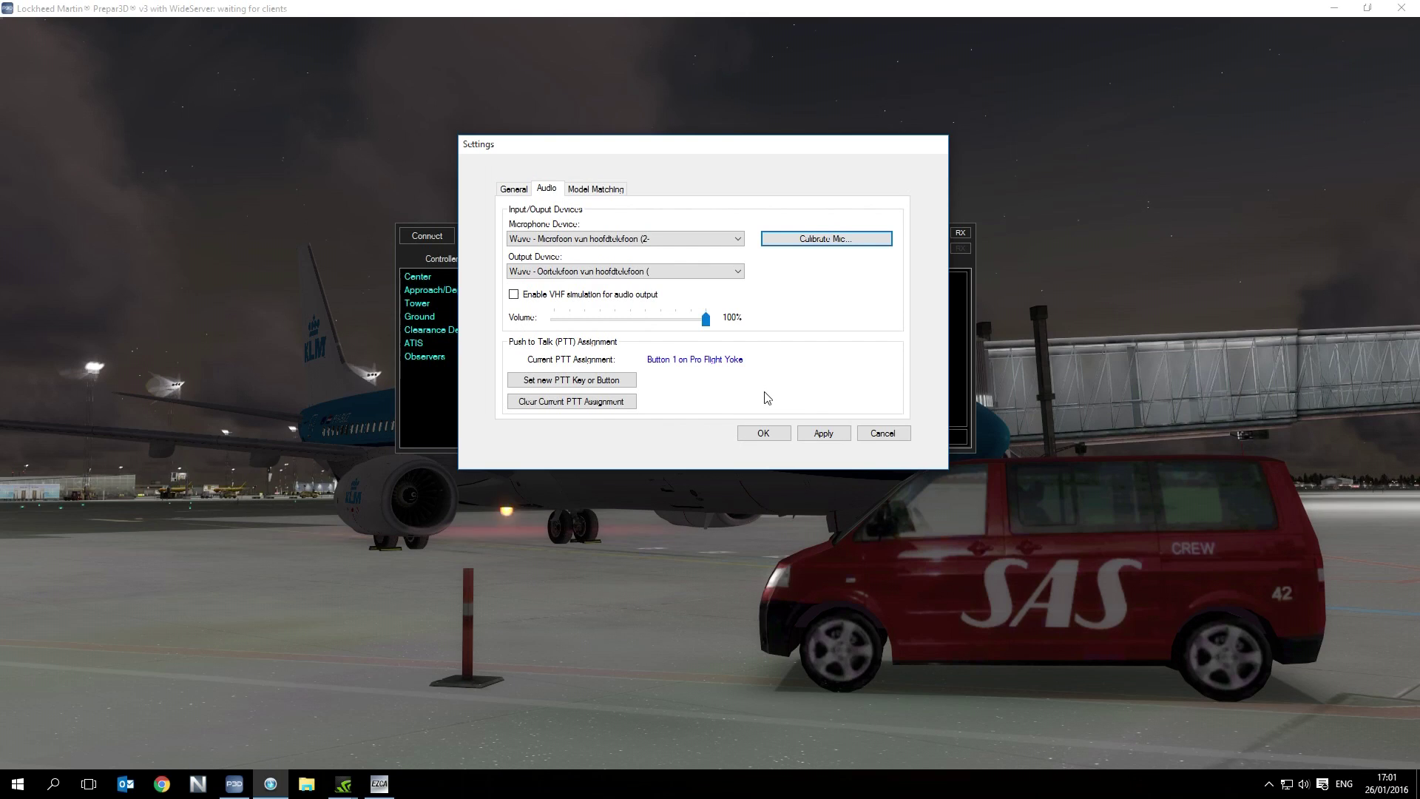
{"action": "left_click", "coordinate": [823, 432]}
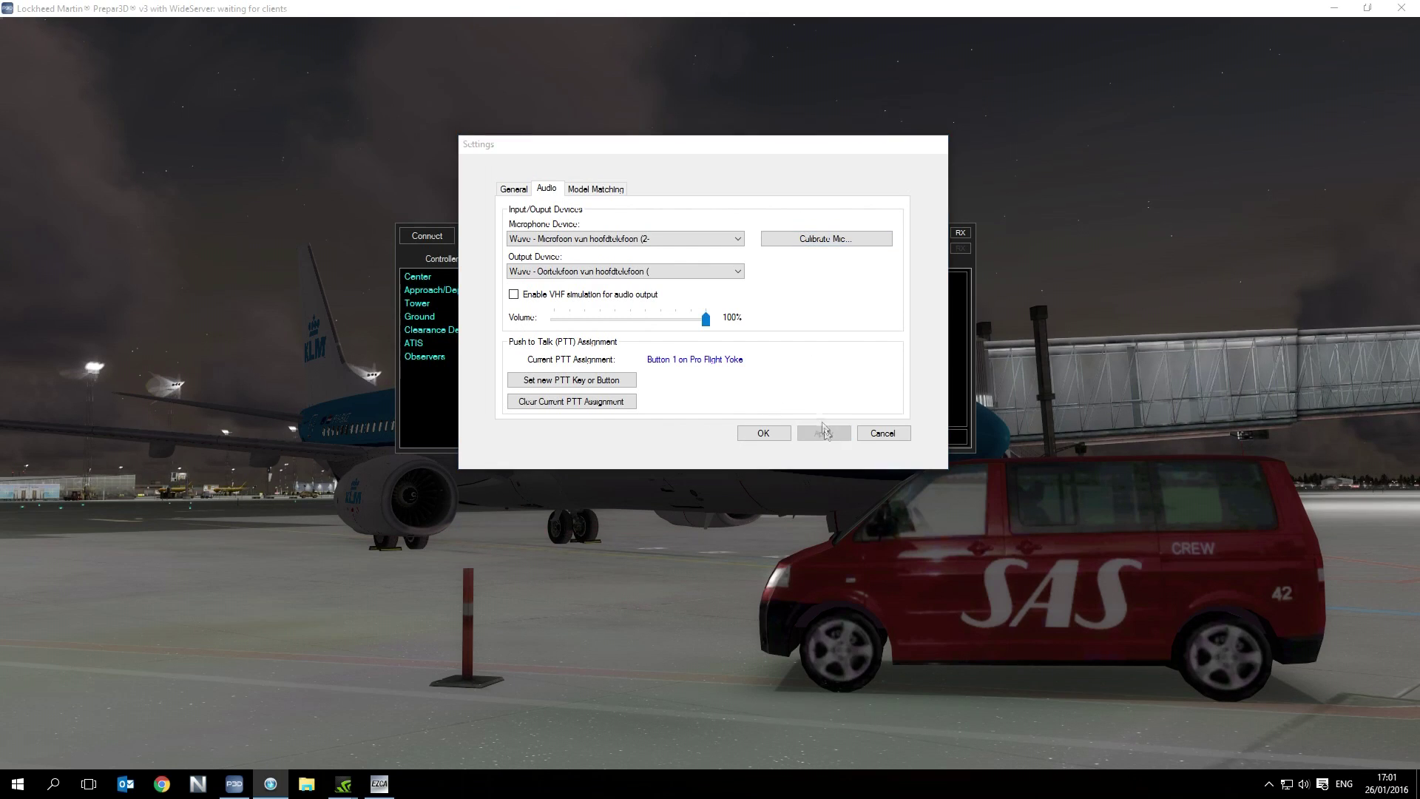
Step: Examine the downloaded and available rule sets for model matching, including P3D v2.5 Default Aircraft and the World of AI sets
{"action": "left_click", "coordinate": [596, 189]}
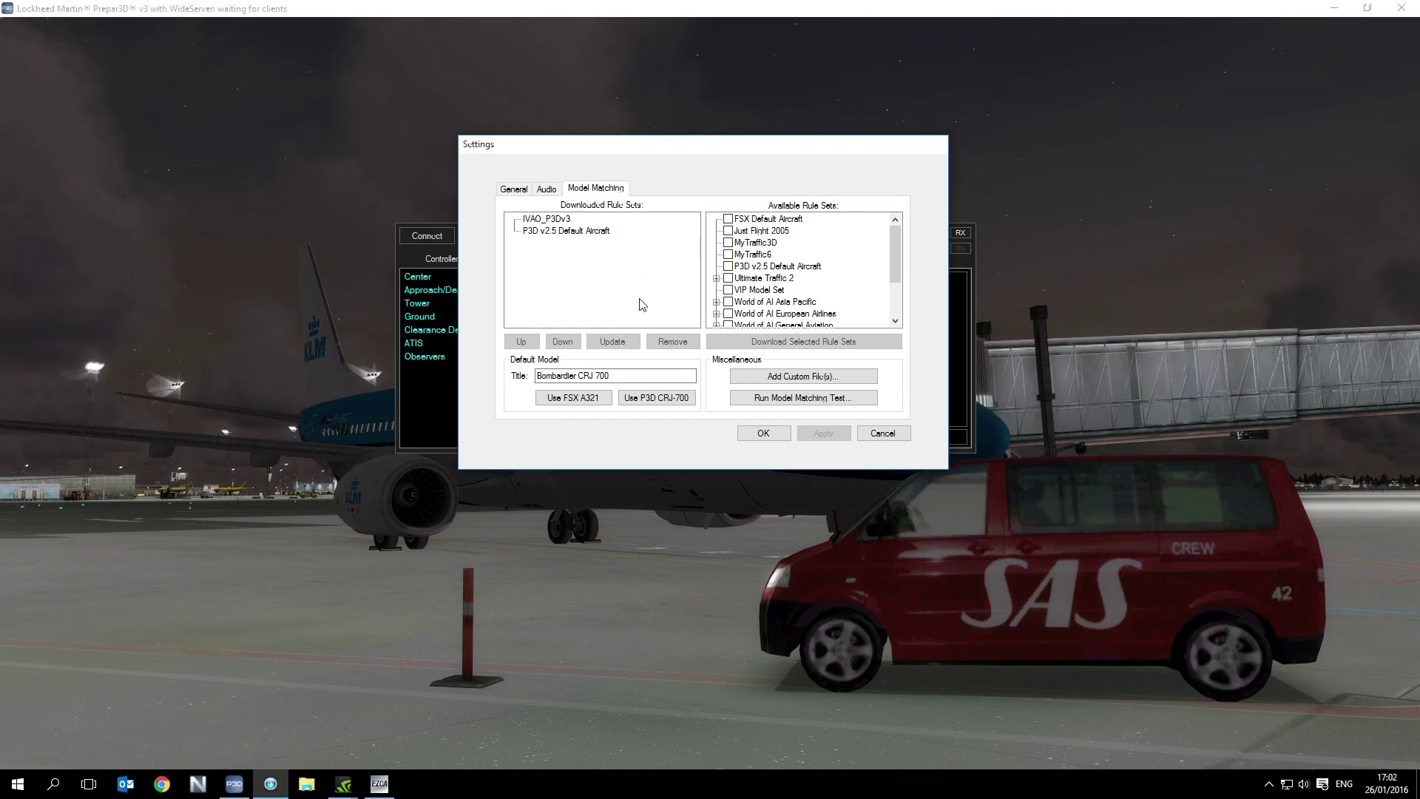
{"action": "scroll", "coordinate": [852, 286], "scroll_direction": "down", "scroll_amount": 2}
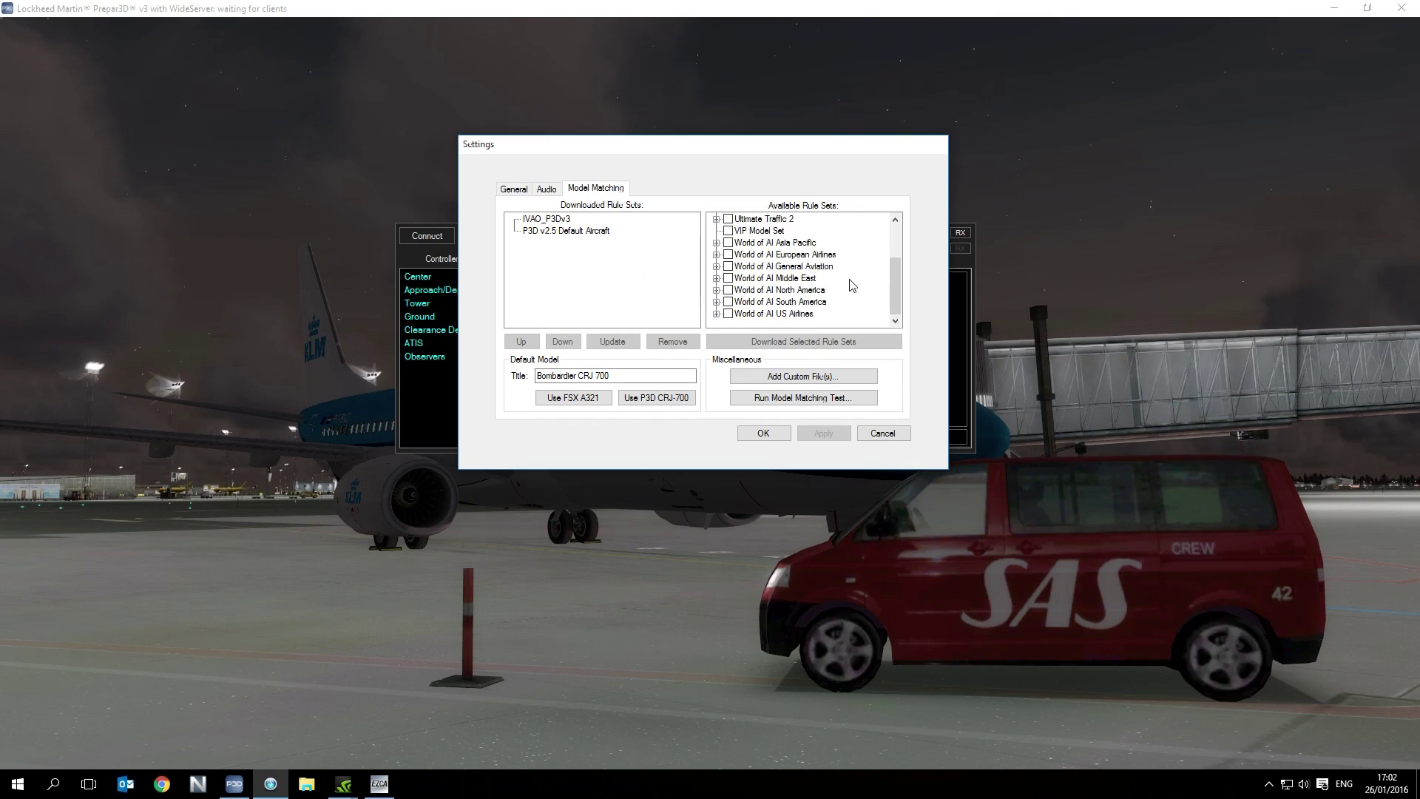
{"action": "scroll", "coordinate": [852, 285], "scroll_direction": "up", "scroll_amount": 2}
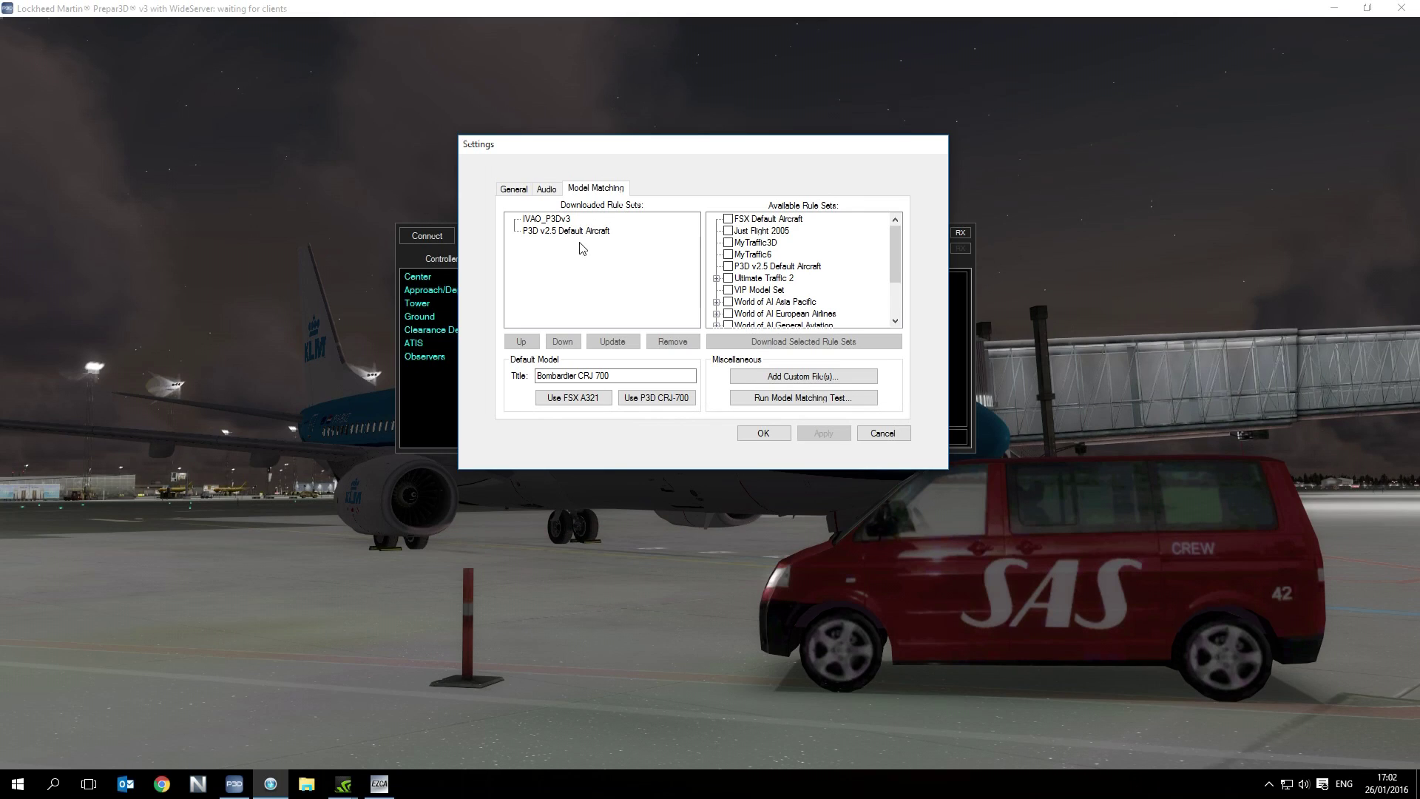
{"action": "scroll", "coordinate": [739, 273], "scroll_direction": "down", "scroll_amount": 2}
{"action": "scroll", "coordinate": [754, 281], "scroll_direction": "up", "scroll_amount": 2}
{"action": "left_click", "coordinate": [556, 232]}
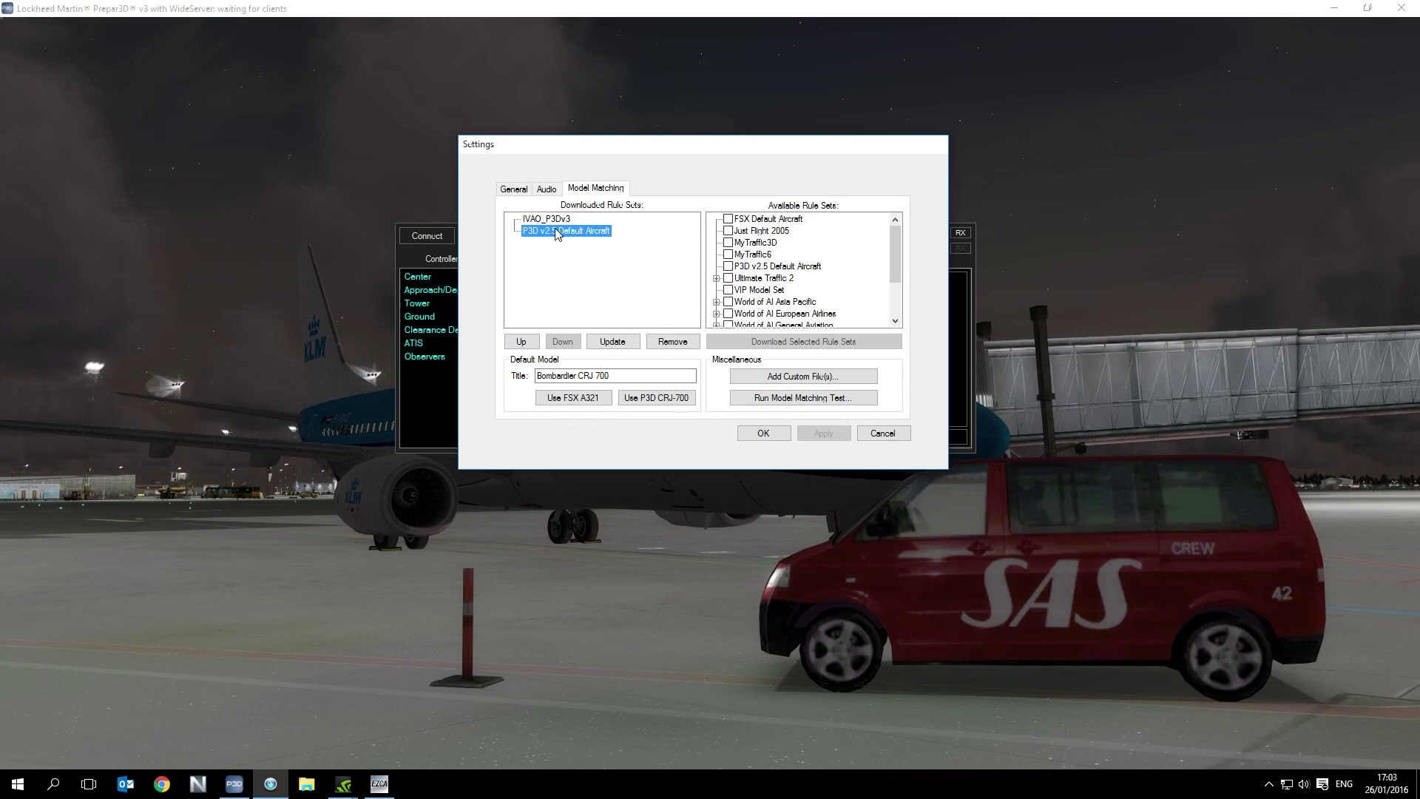
{"action": "scroll", "coordinate": [810, 303], "scroll_direction": "down", "scroll_amount": 1}
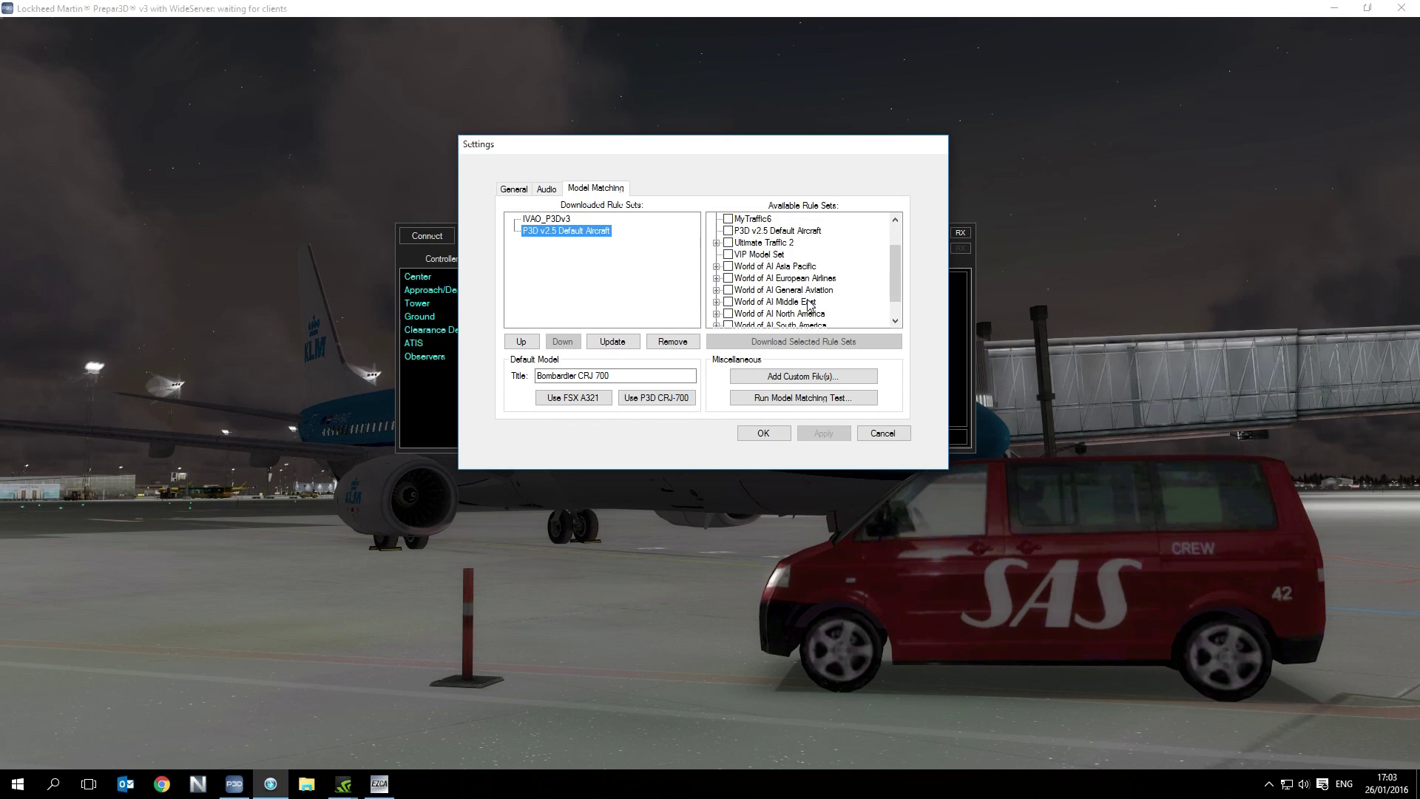
{"action": "scroll", "coordinate": [777, 301], "scroll_direction": "up", "scroll_amount": 1}
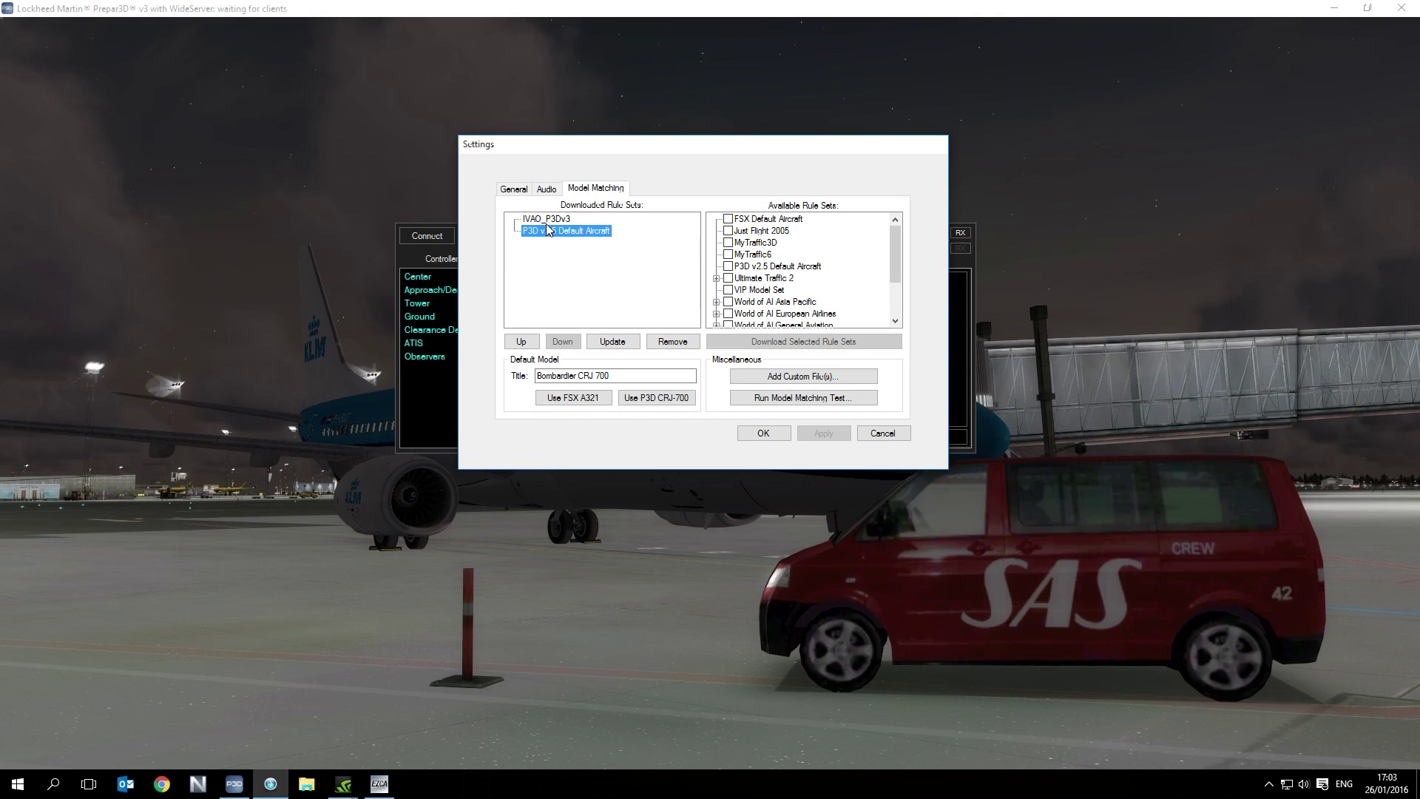
{"action": "scroll", "coordinate": [820, 291], "scroll_direction": "down", "scroll_amount": 2}
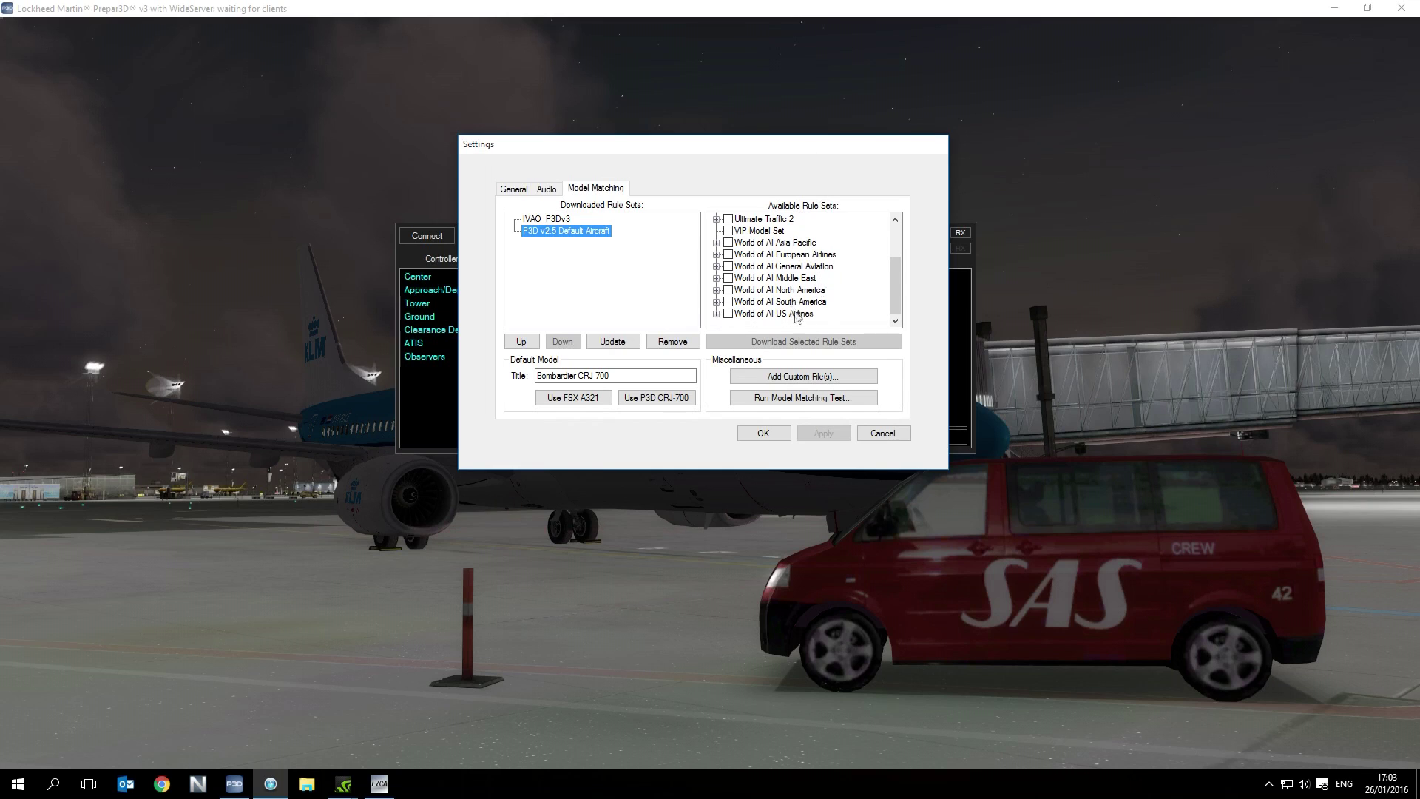
{"action": "scroll", "coordinate": [814, 289], "scroll_direction": "up", "scroll_amount": 2}
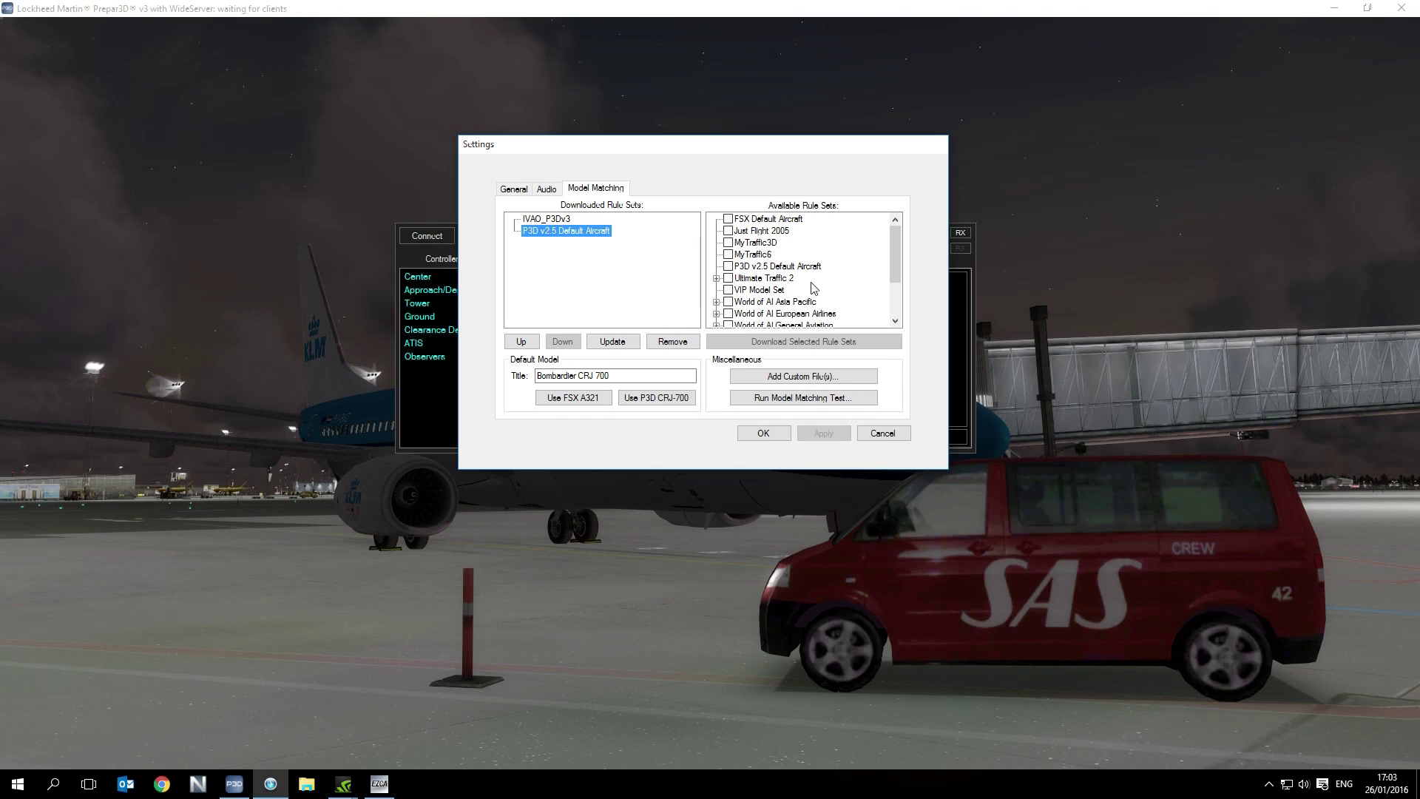
{"action": "scroll", "coordinate": [783, 300], "scroll_direction": "down", "scroll_amount": 2}
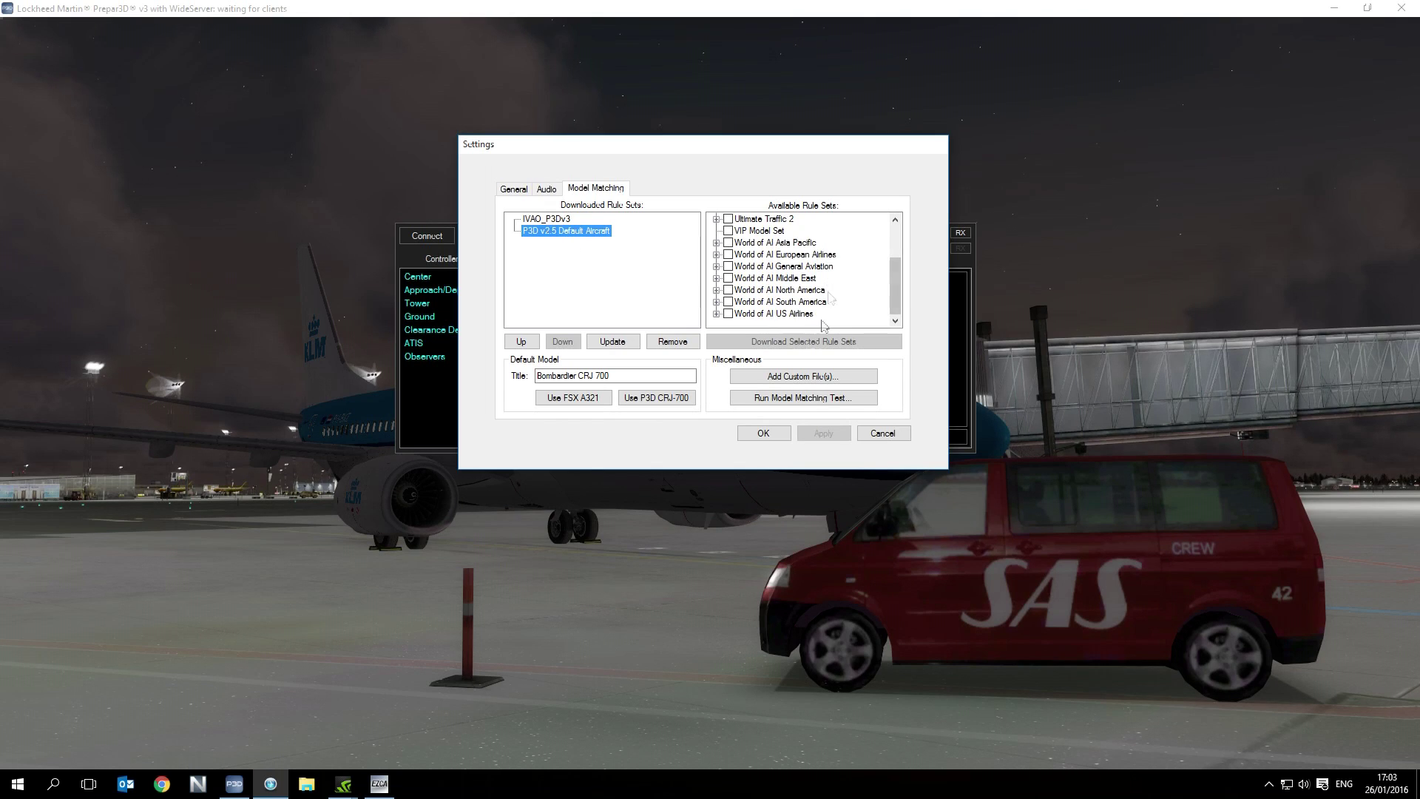
Step: Select all World of AI rule sets, from Asia Pacific through US Airlines, among the available model matching rule sets
{"action": "scroll", "coordinate": [783, 300], "scroll_direction": "up", "scroll_amount": 2}
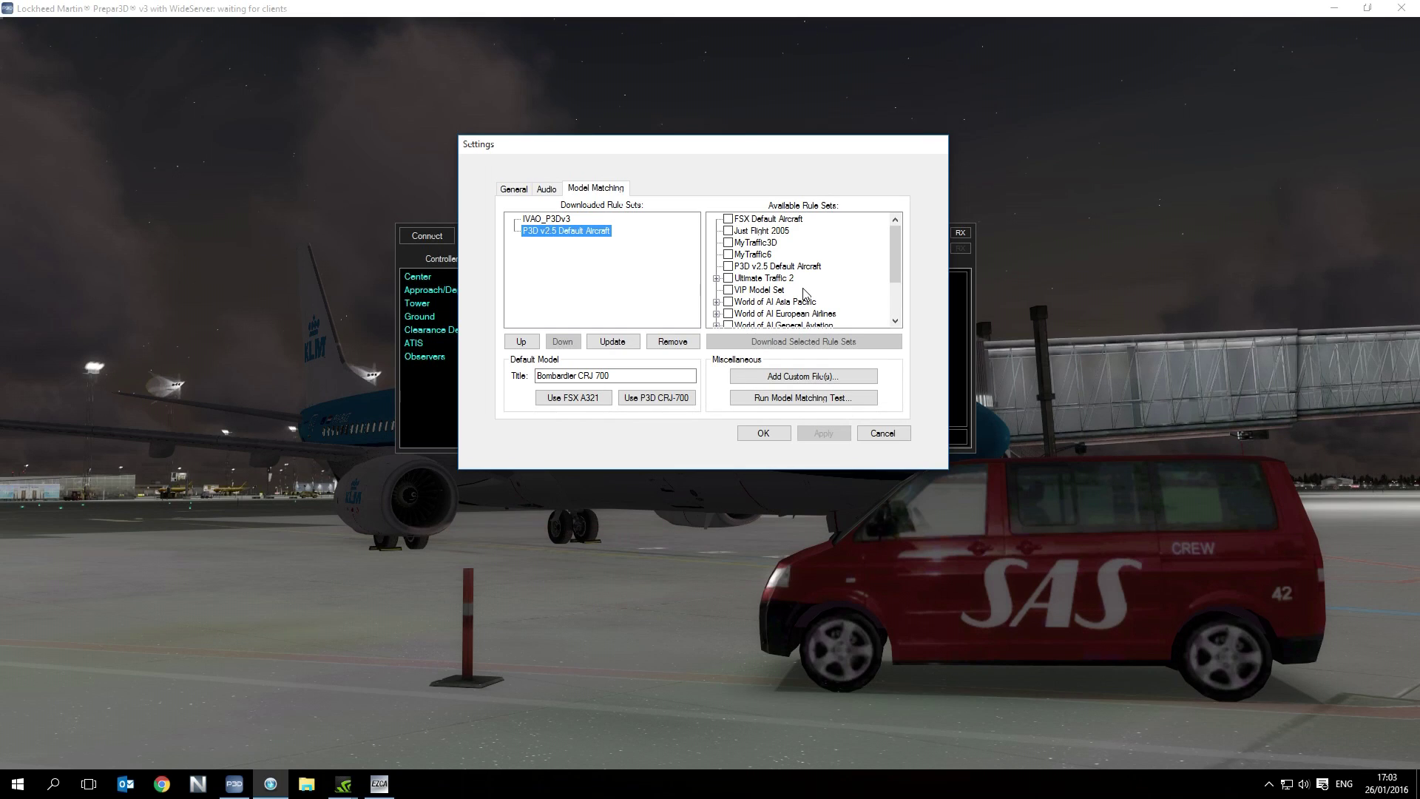
{"action": "scroll", "coordinate": [803, 293], "scroll_direction": "down", "scroll_amount": 2}
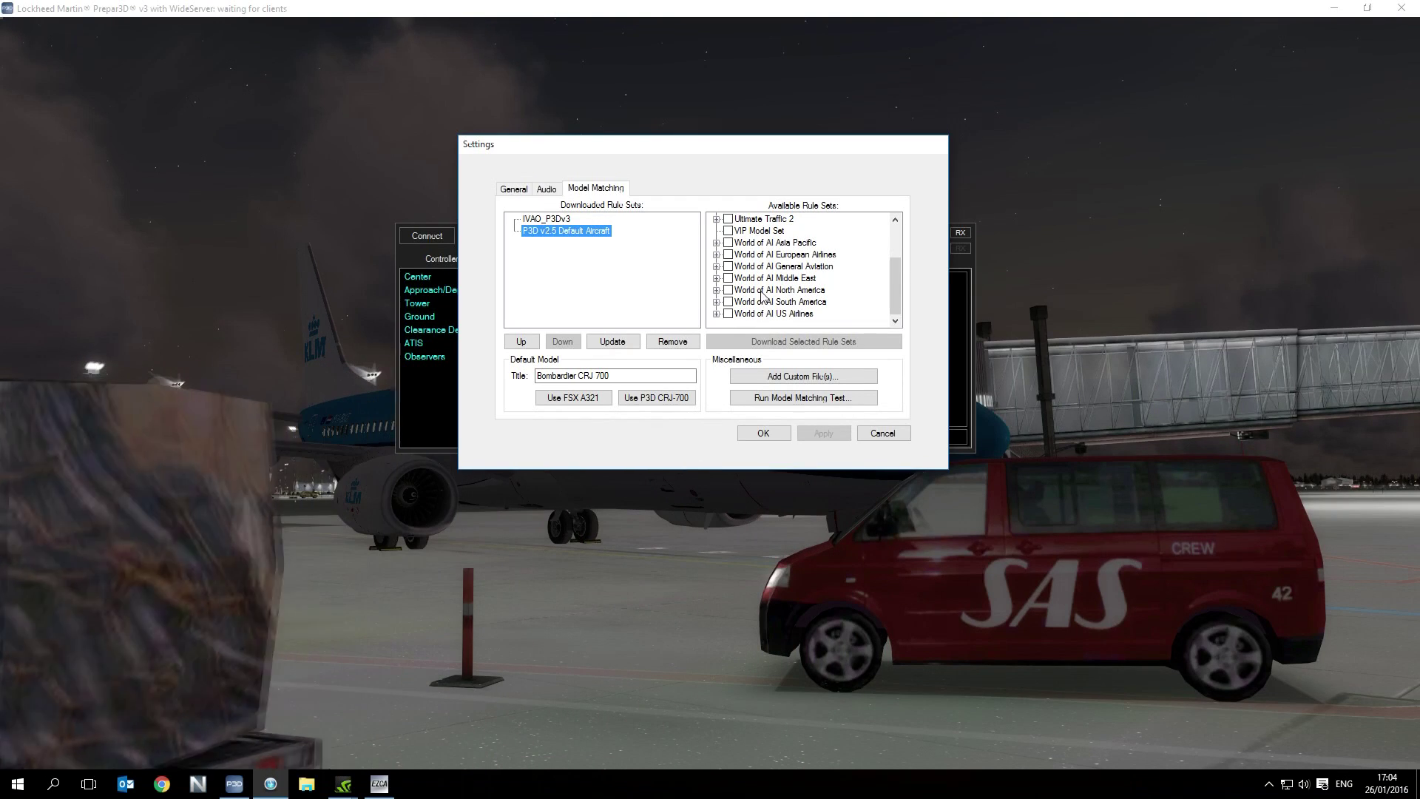
{"action": "left_click", "coordinate": [728, 242]}
{"action": "left_click", "coordinate": [727, 254]}
{"action": "left_click", "coordinate": [728, 266]}
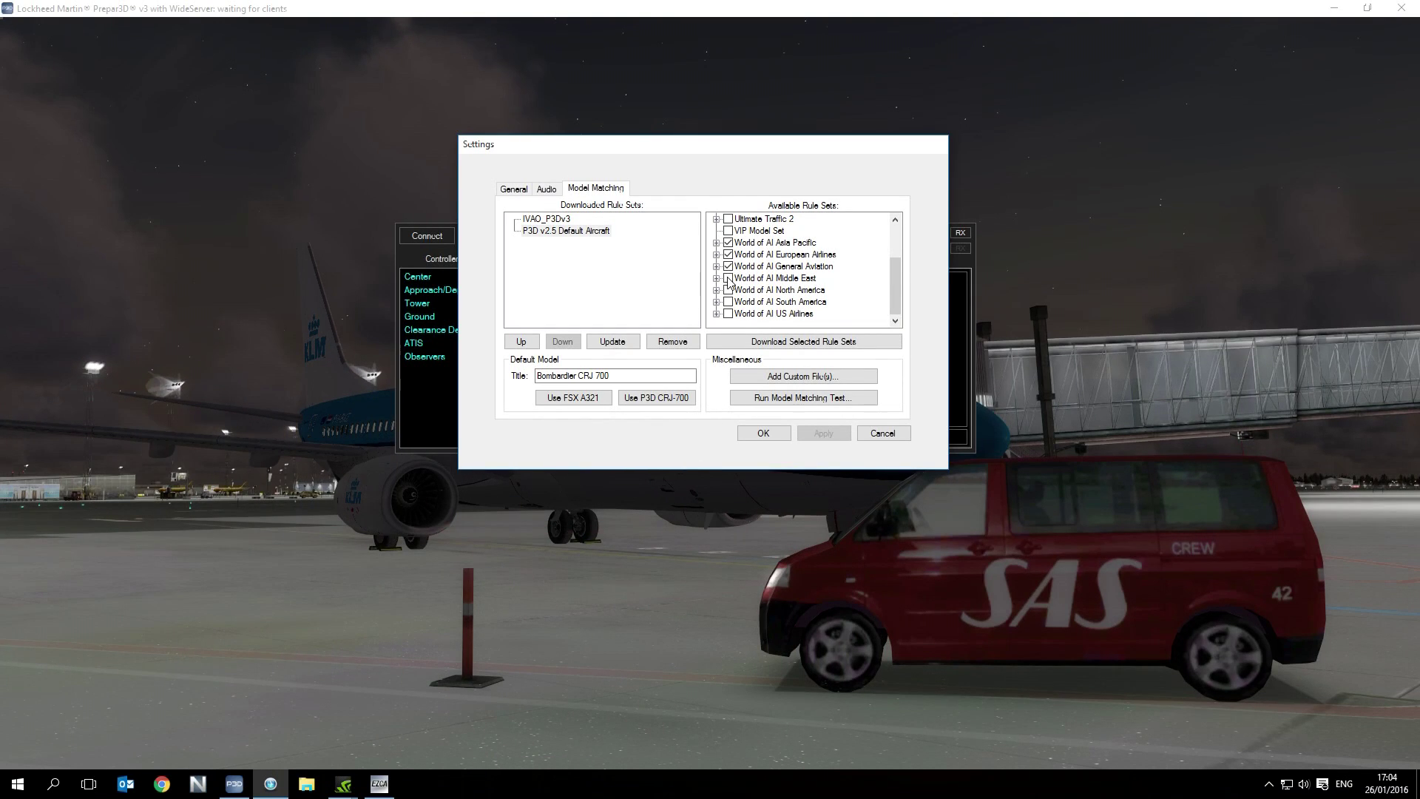
{"action": "left_click", "coordinate": [717, 314]}
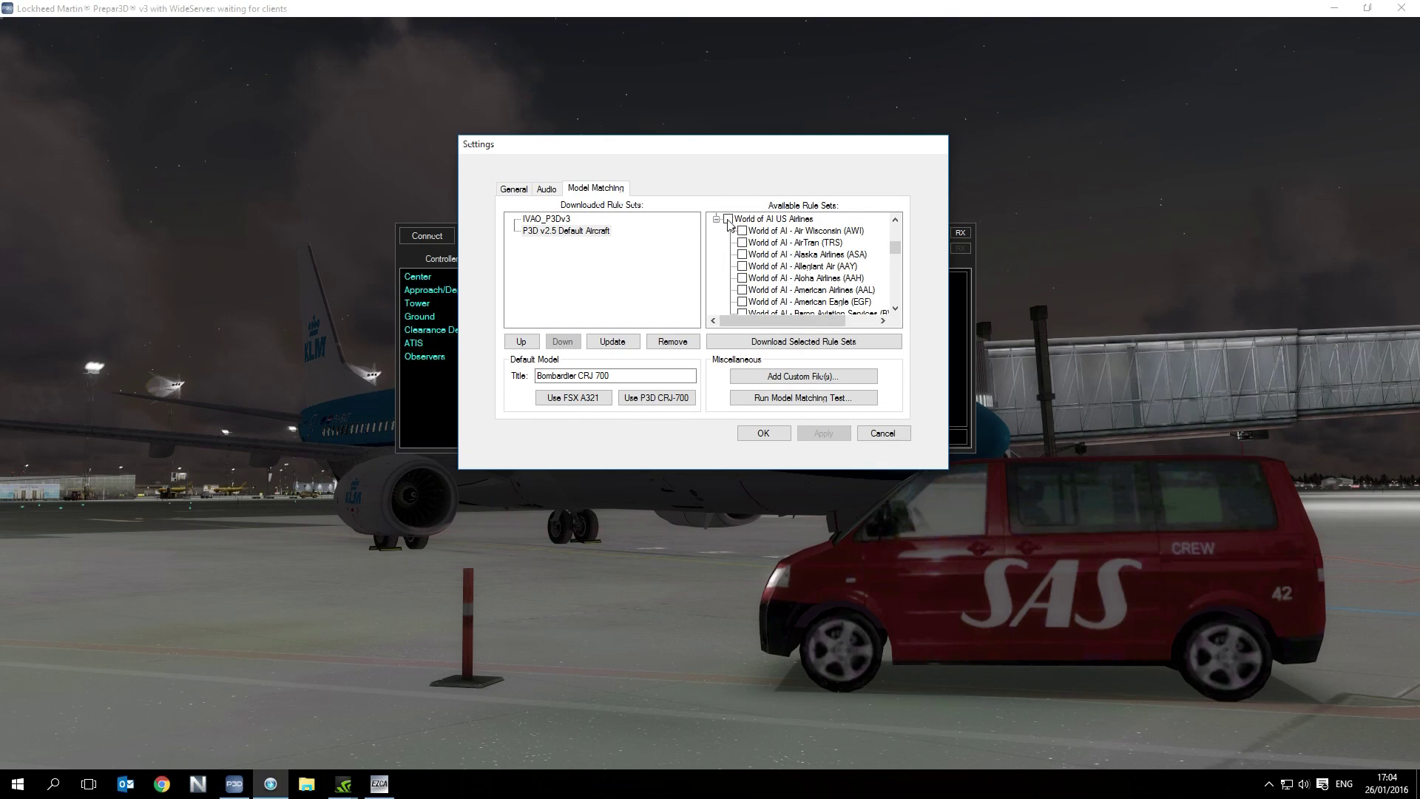
{"action": "left_click", "coordinate": [717, 219]}
{"action": "left_click", "coordinate": [728, 313]}
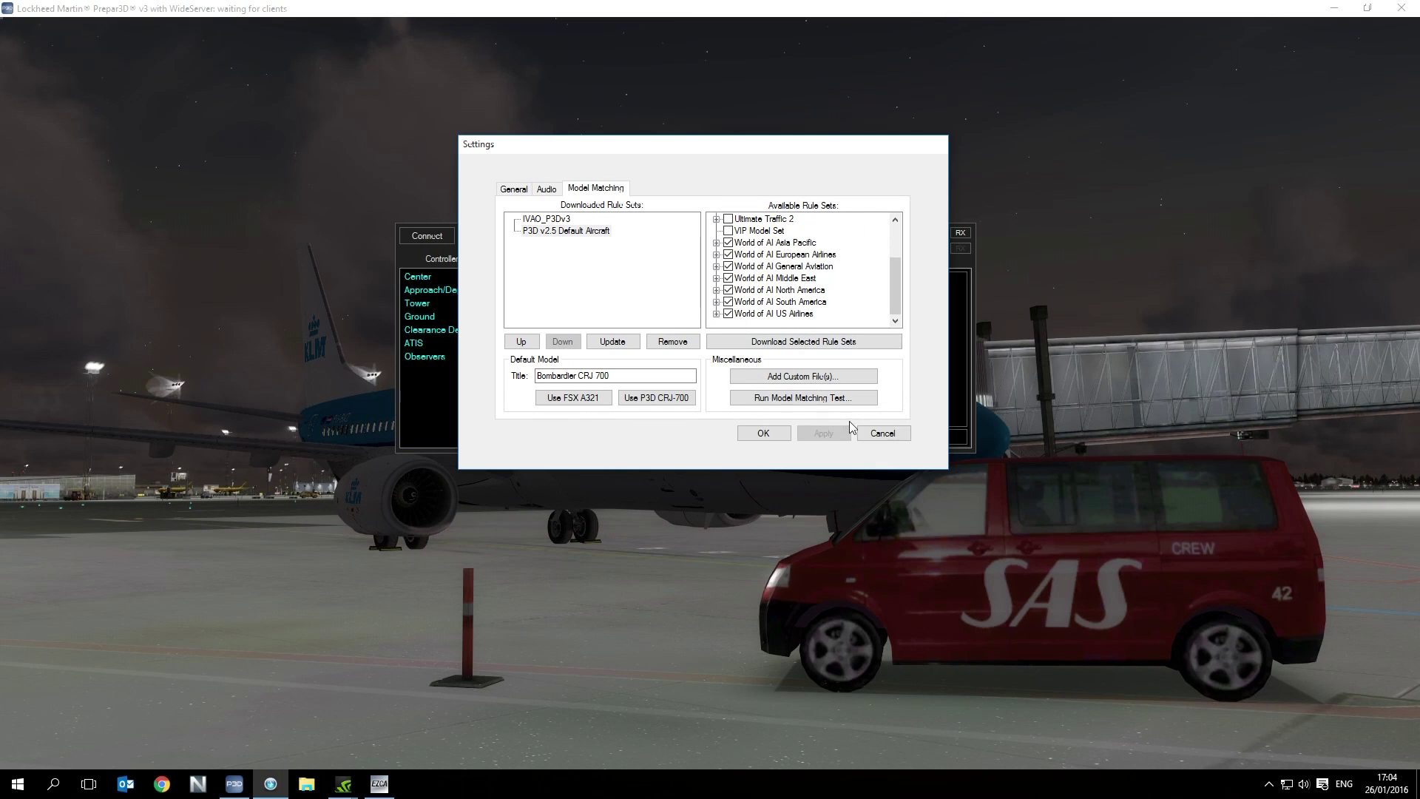
Step: Start downloading the selected World of AI rule sets and cancel the download
{"action": "left_click", "coordinate": [804, 342]}
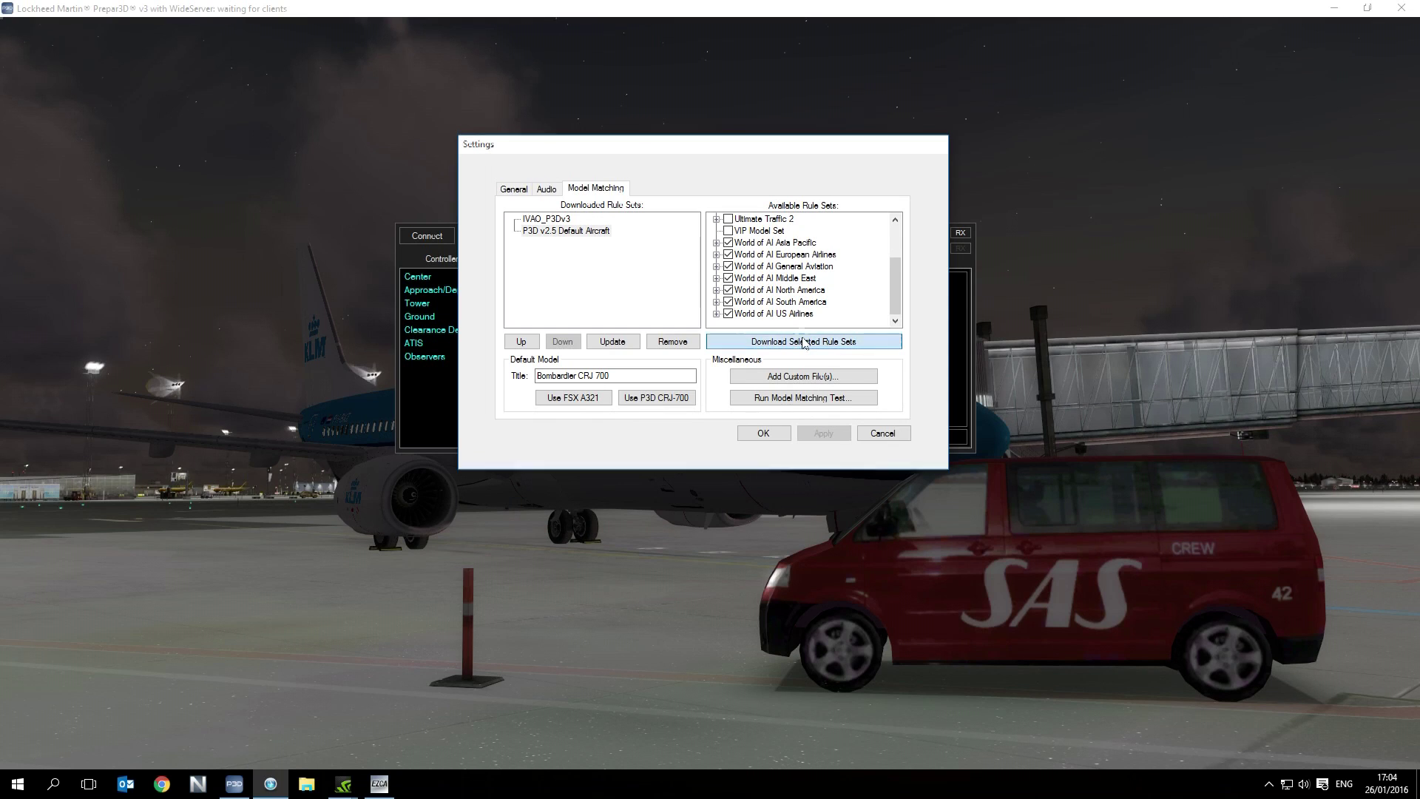
{"action": "left_click", "coordinate": [745, 442]}
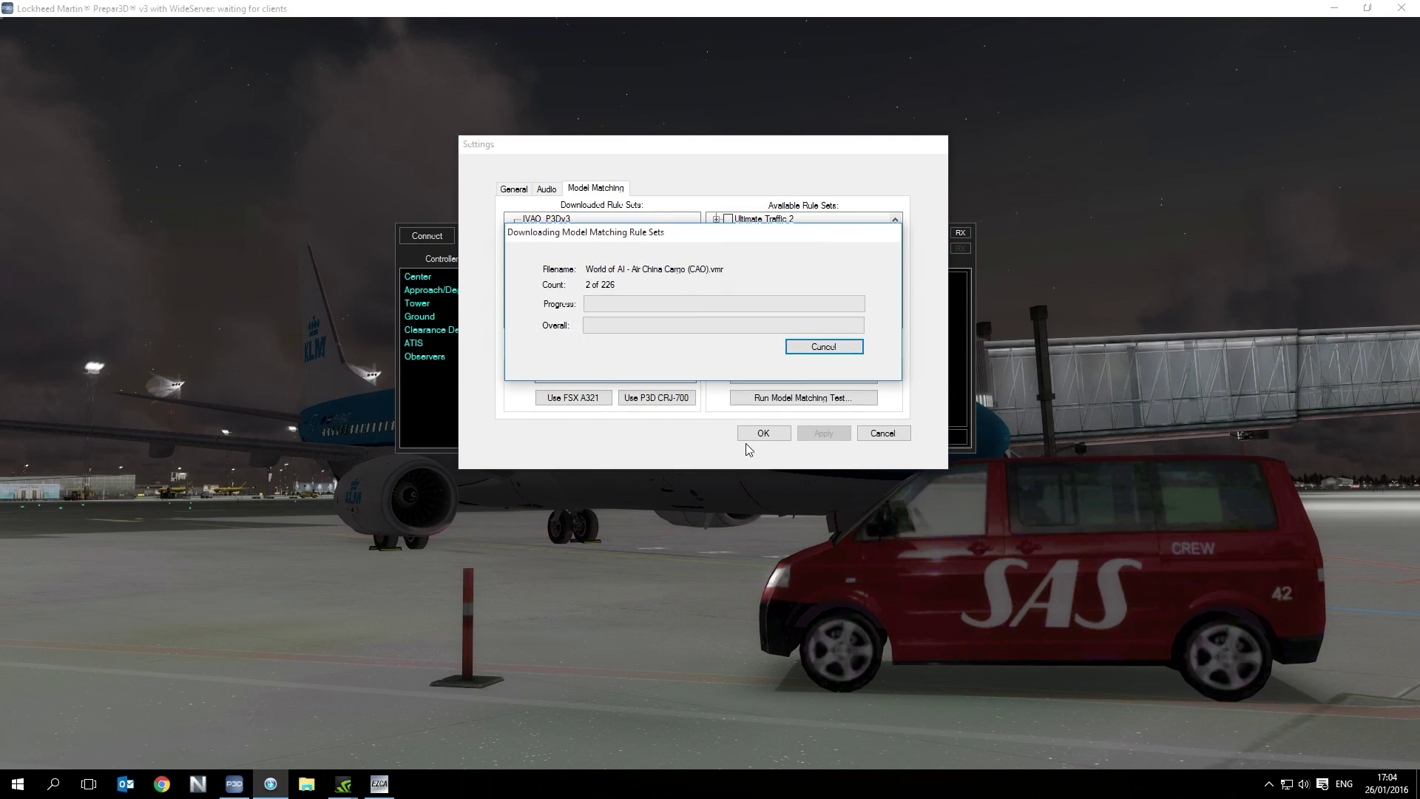
{"action": "left_click", "coordinate": [813, 345]}
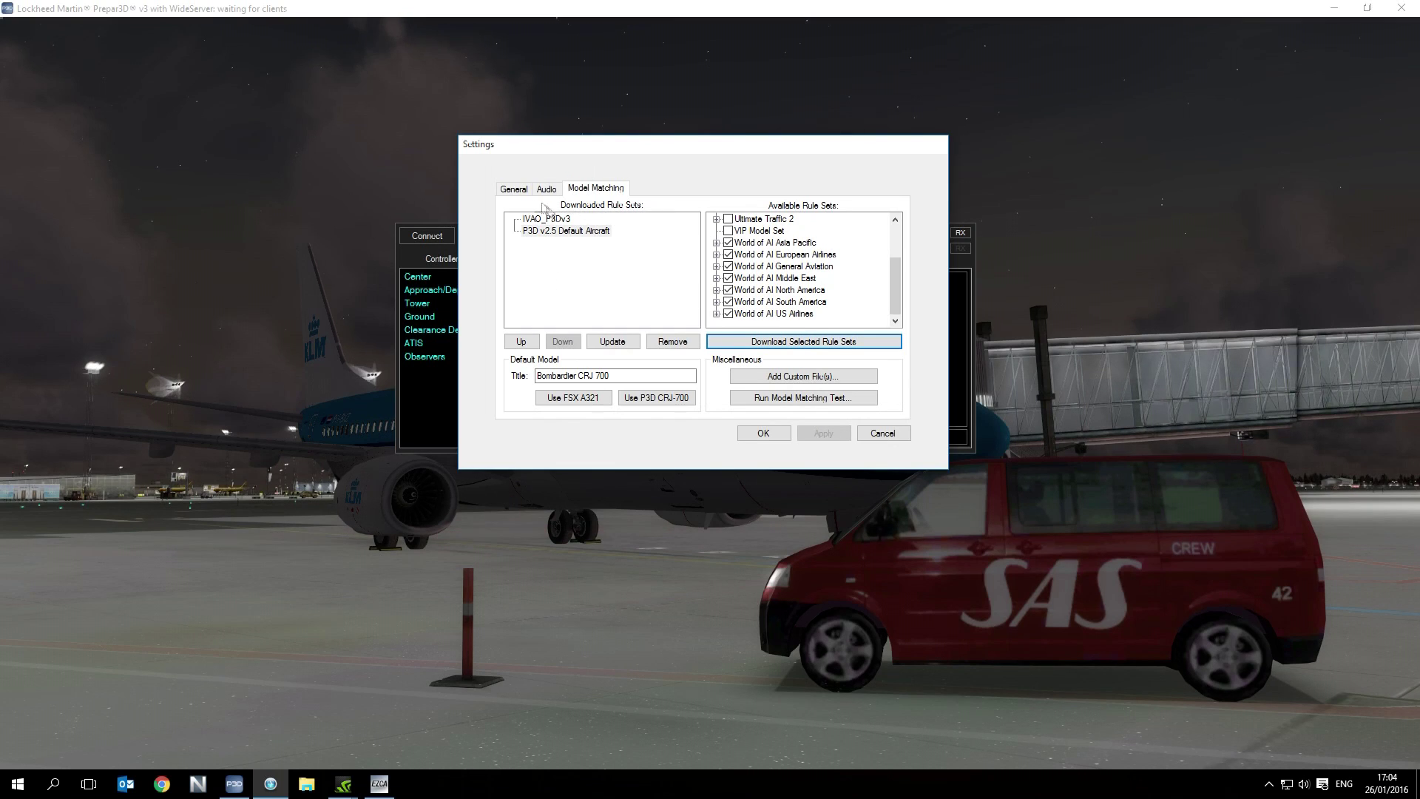
Step: Select the IVAO_P3Dv3 rule set, run the model matching test briefly, and stop and close it
{"action": "left_click", "coordinate": [537, 234]}
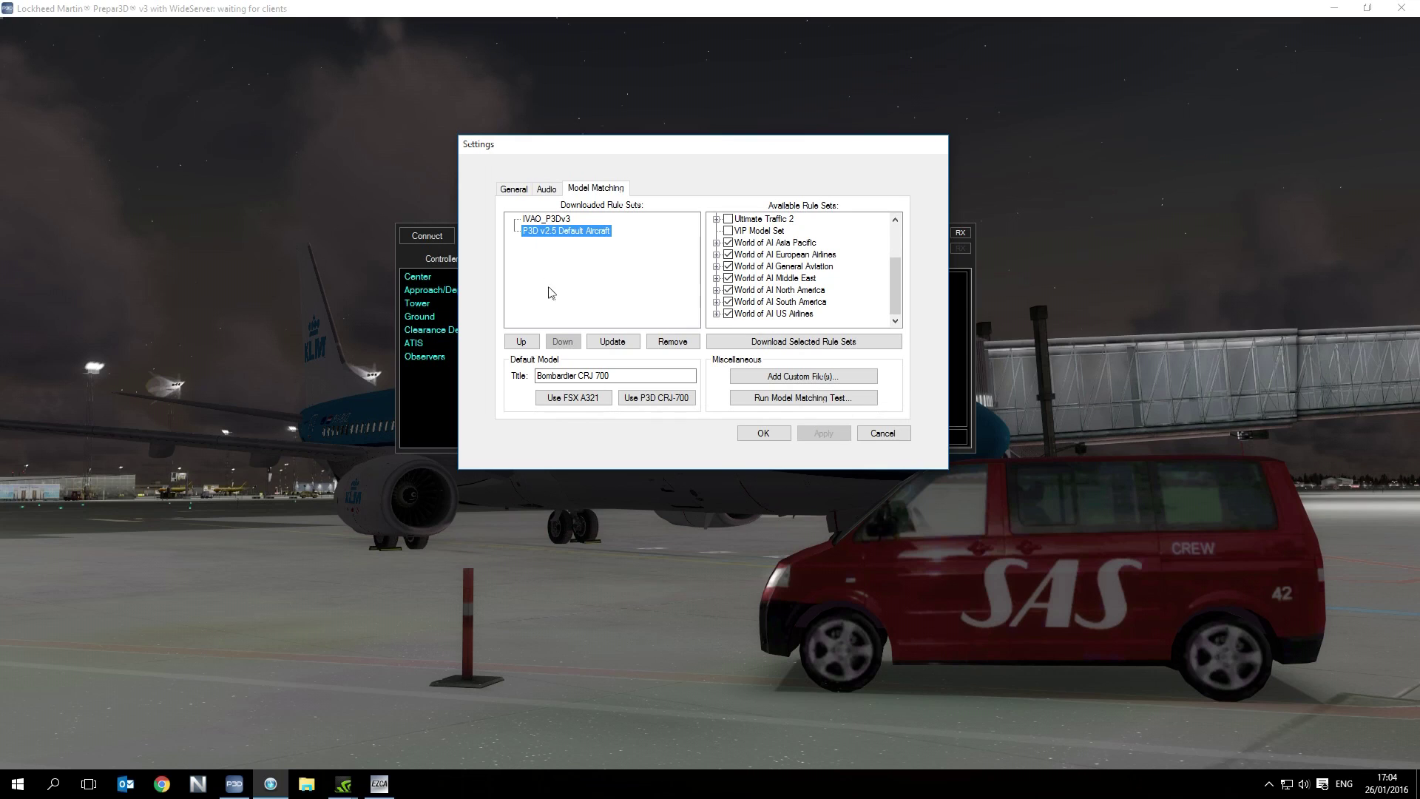
{"action": "left_click", "coordinate": [555, 222]}
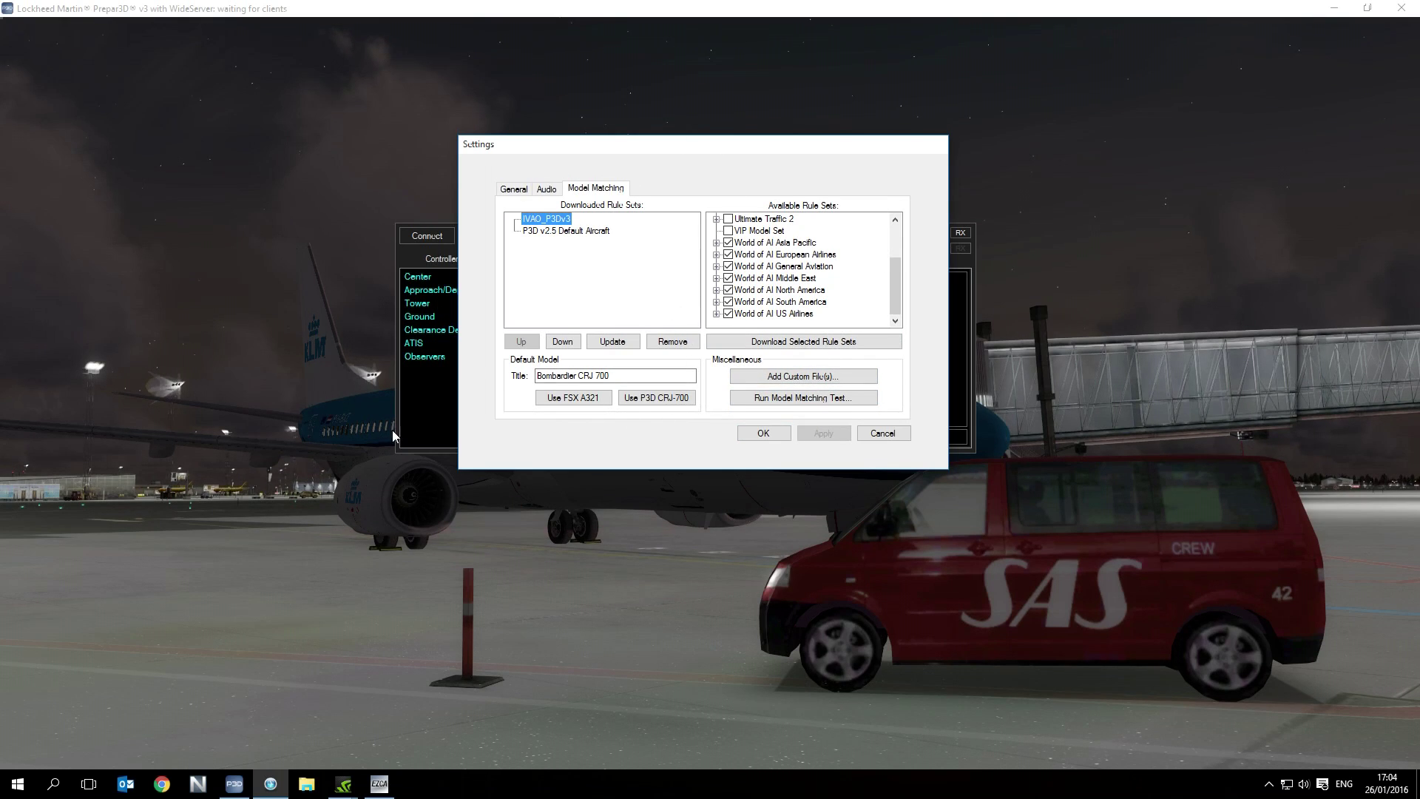
{"action": "left_click", "coordinate": [731, 400]}
{"action": "left_click", "coordinate": [525, 227]}
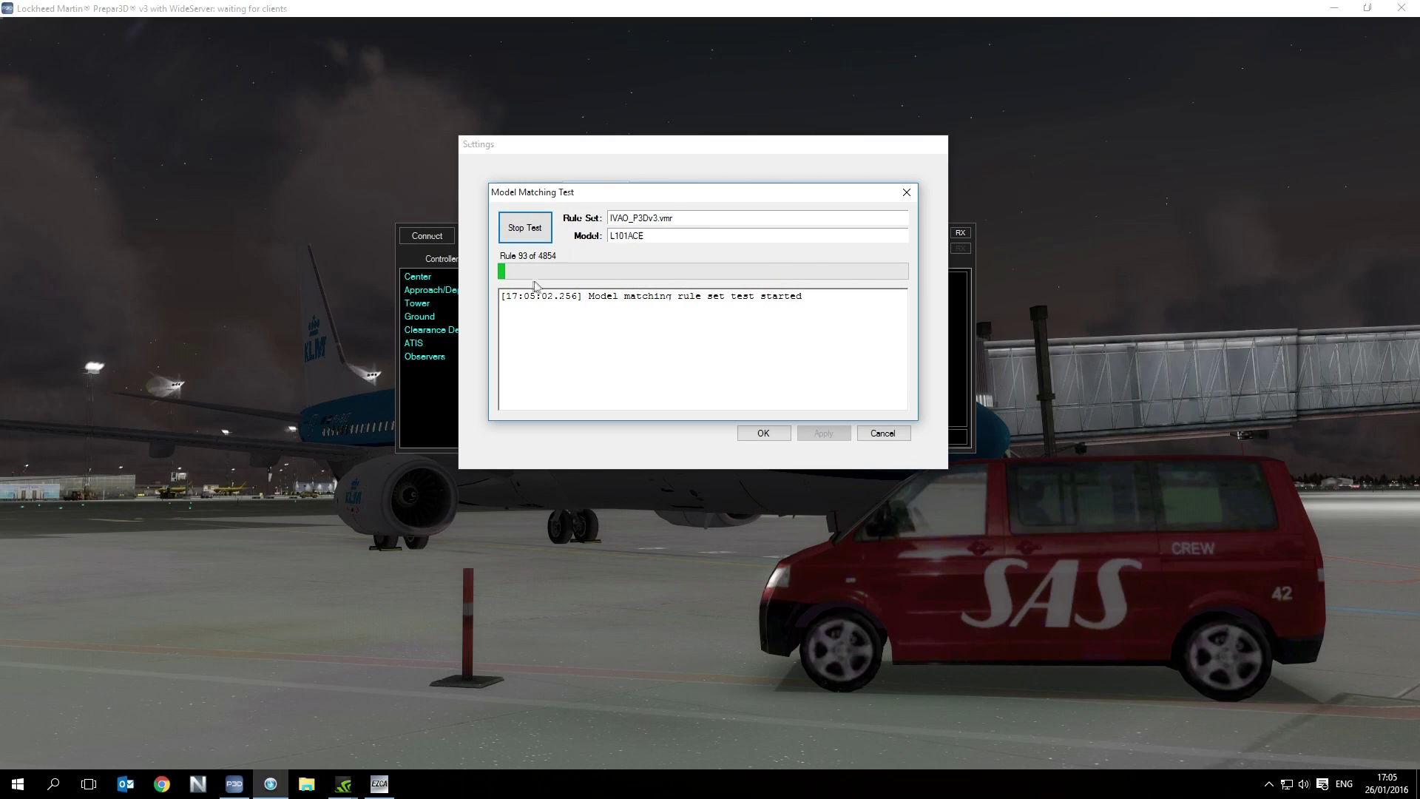
{"action": "left_click", "coordinate": [521, 242]}
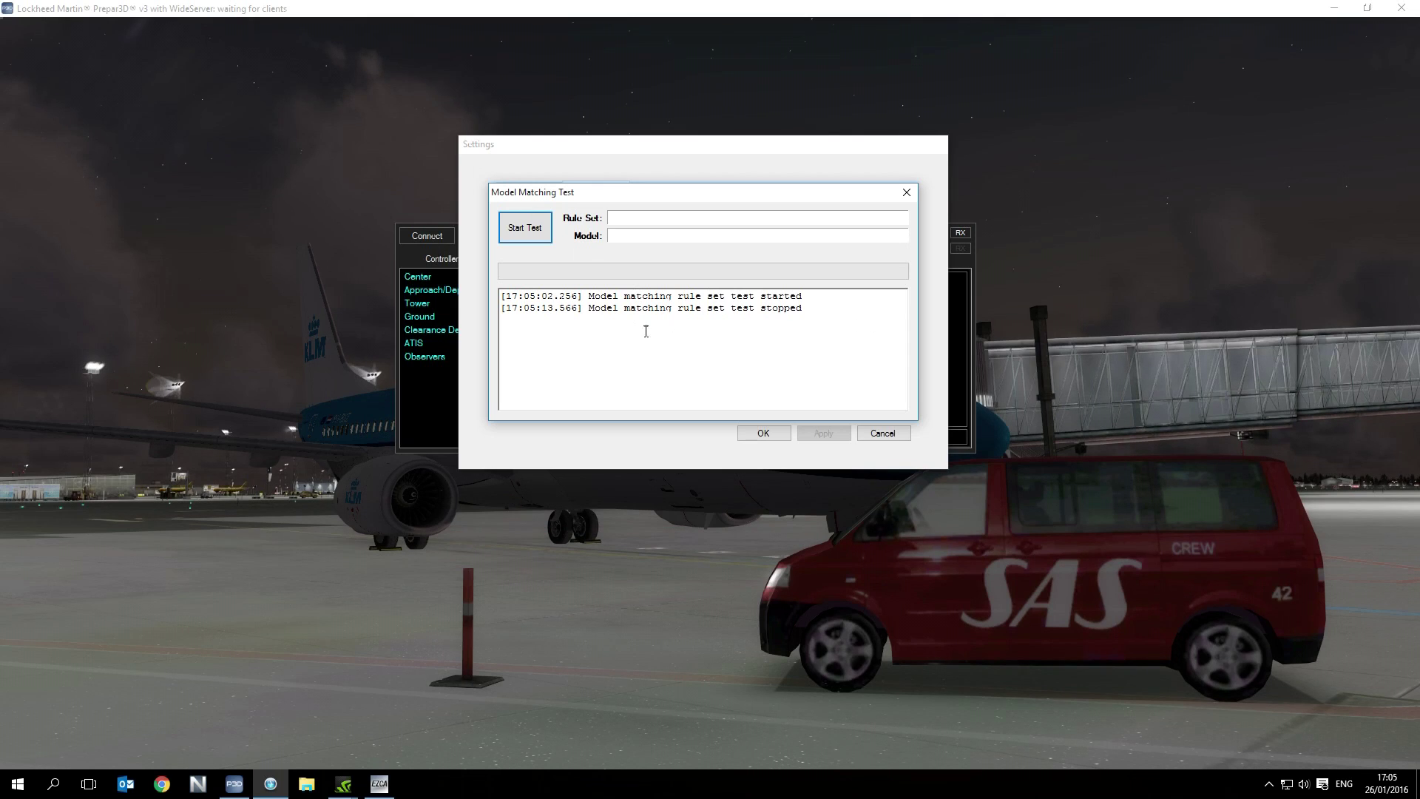
{"action": "left_click", "coordinate": [907, 193]}
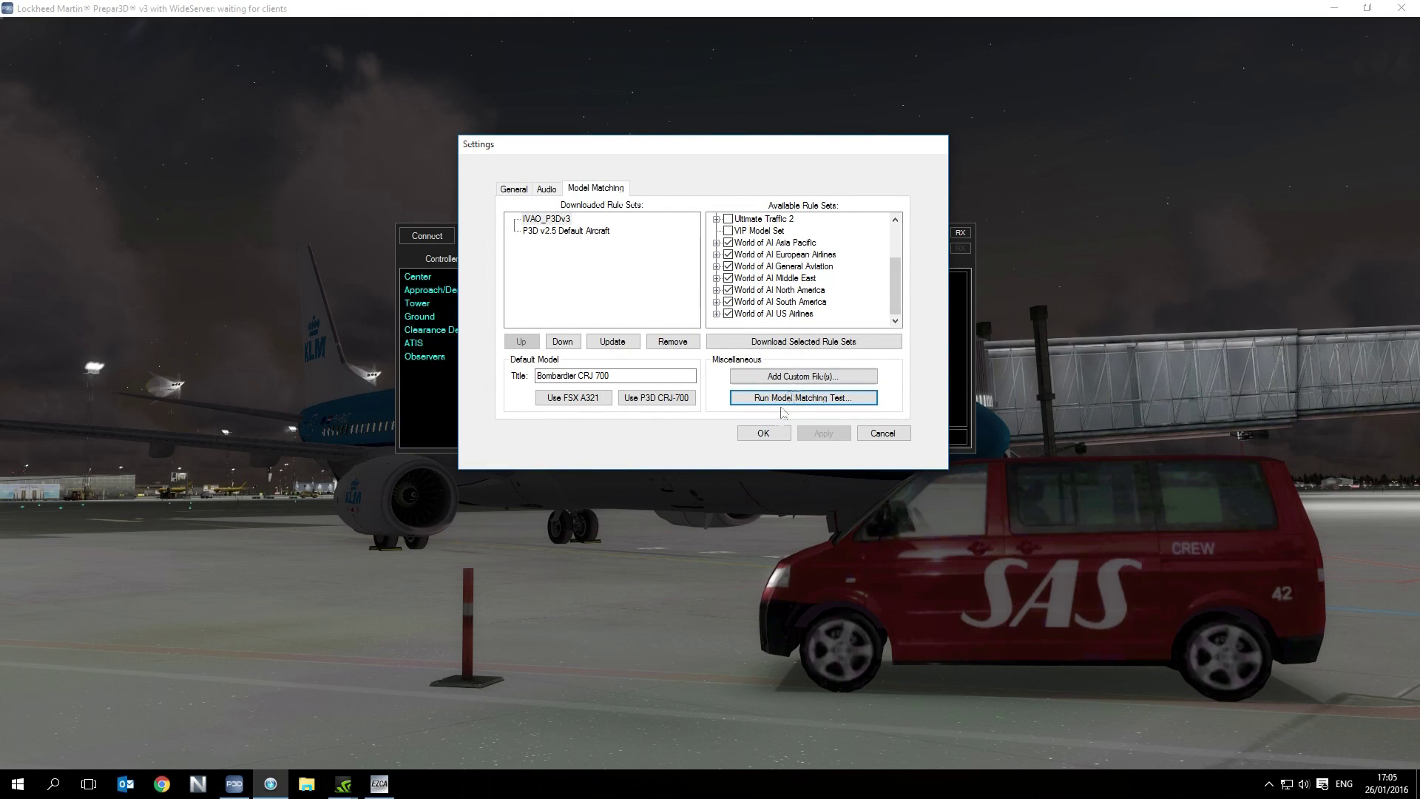
Step: Deselect the World of AI rule sets and accept the settings
{"action": "left_click", "coordinate": [728, 243]}
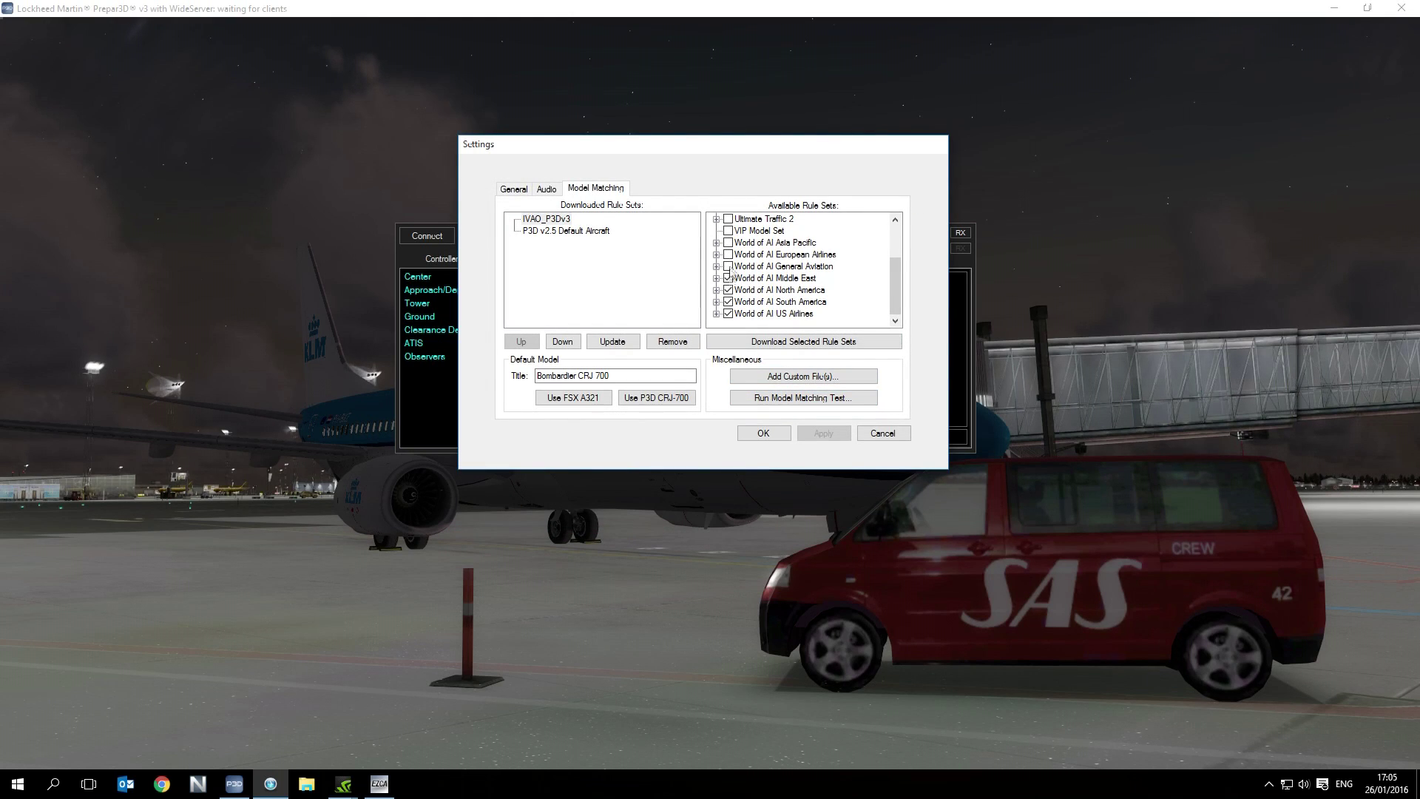
{"action": "left_click", "coordinate": [759, 434]}
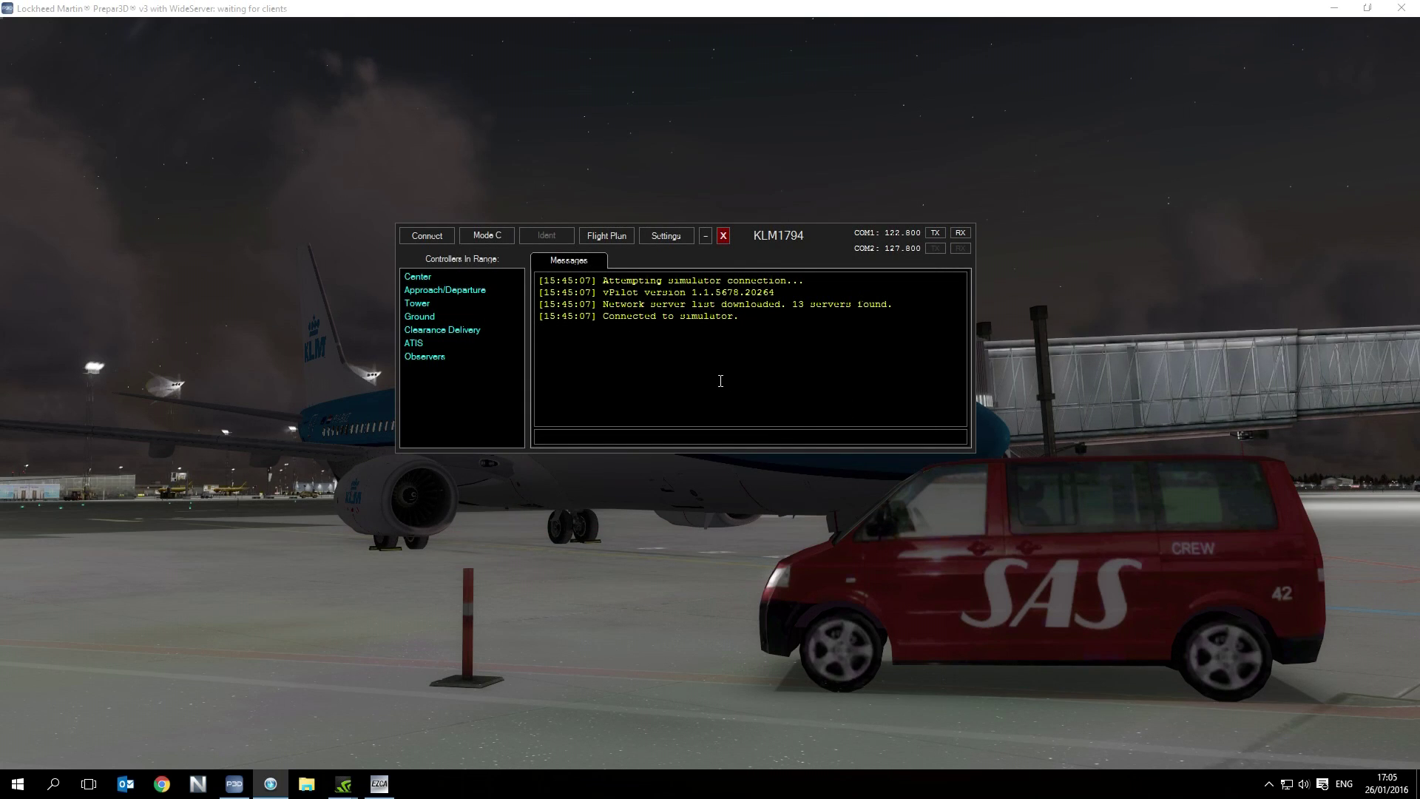
Step: Turn on Mode C and set the departure airport in the flight plan to EKCH
{"action": "left_click", "coordinate": [492, 236]}
{"action": "left_click", "coordinate": [620, 241]}
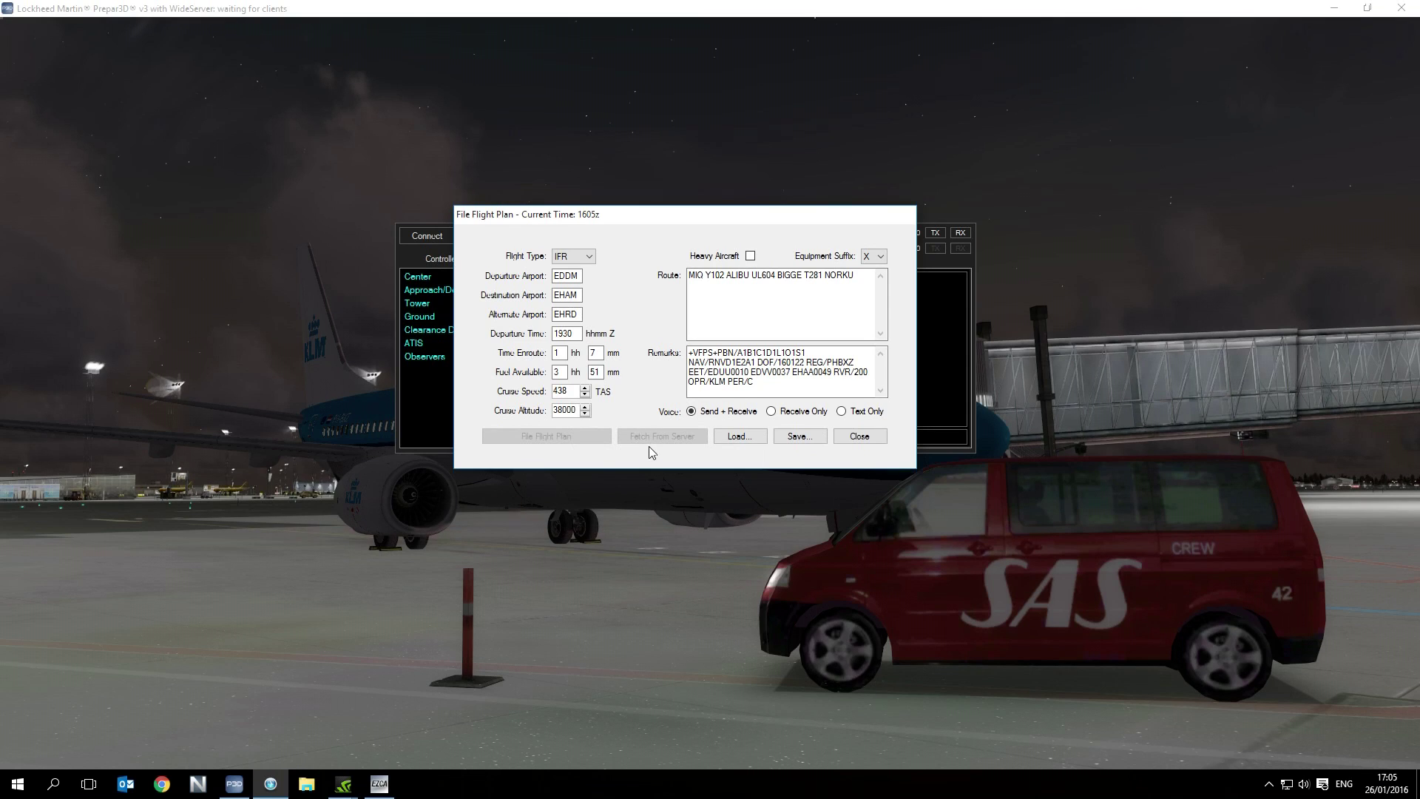
{"action": "left_click", "coordinate": [573, 259]}
{"action": "left_click", "coordinate": [575, 268]}
{"action": "left_click_drag", "start_coordinate": [581, 276], "coordinate": [538, 277]}
{"action": "type", "text": "EKCH"}
Step: Review the flight plan's destination, alternate, departure time, cruise speed, cruise altitude, route and equipment suffix entries
{"action": "key", "text": "Tab"}
{"action": "key", "text": "Tab"}
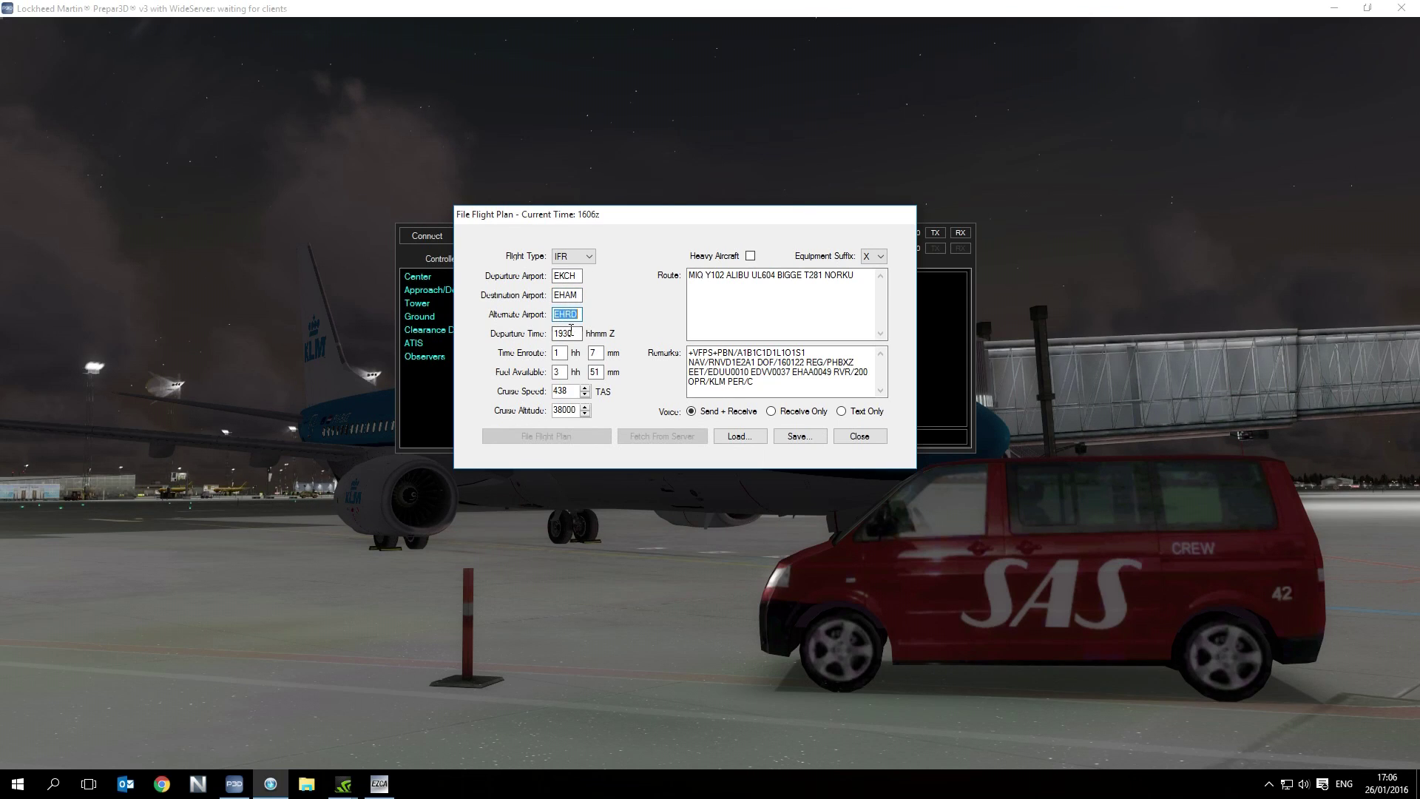
{"action": "key", "text": "Tab"}
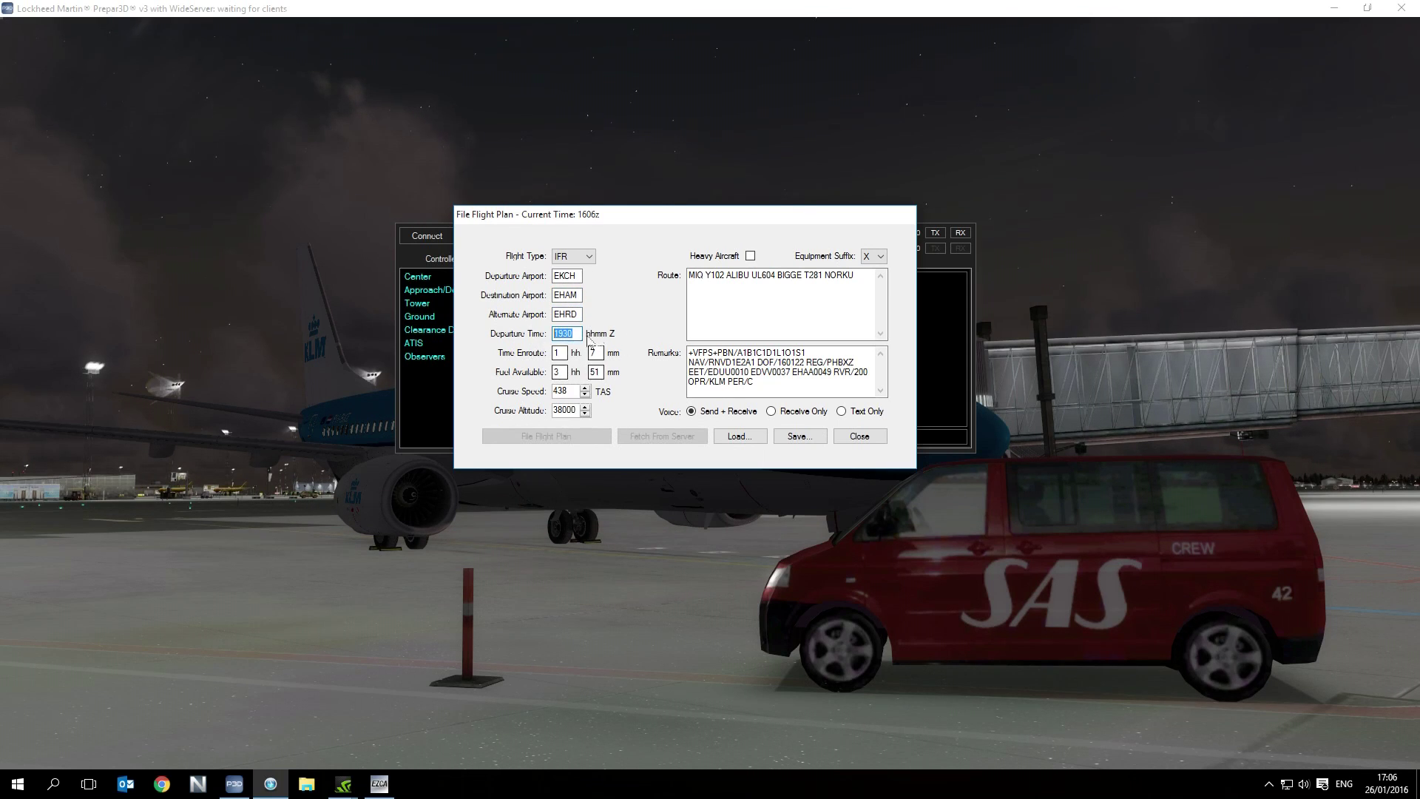
{"action": "key", "text": "Tab"}
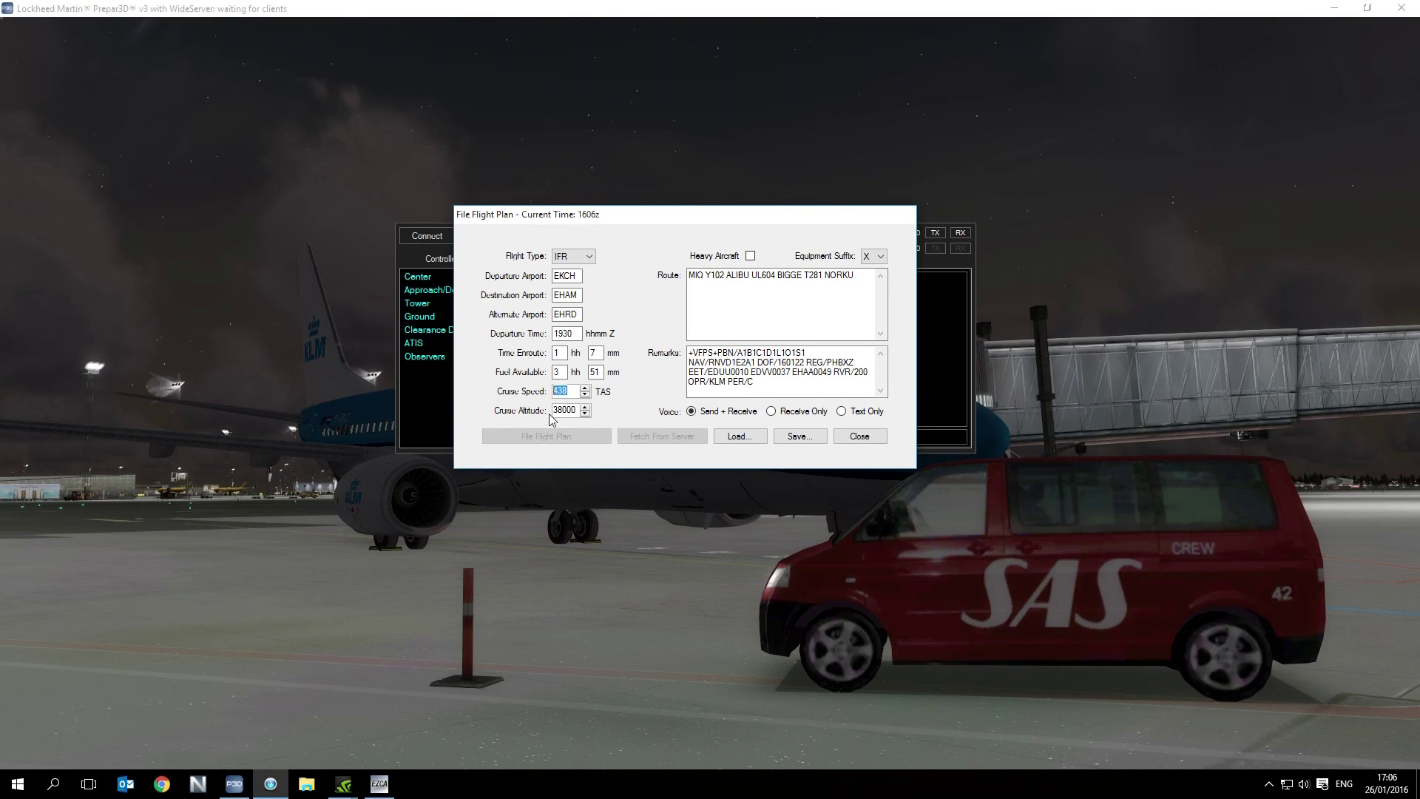
{"action": "left_click", "coordinate": [564, 409]}
{"action": "left_click_drag", "start_coordinate": [860, 276], "coordinate": [676, 269]}
{"action": "left_click", "coordinate": [829, 274]}
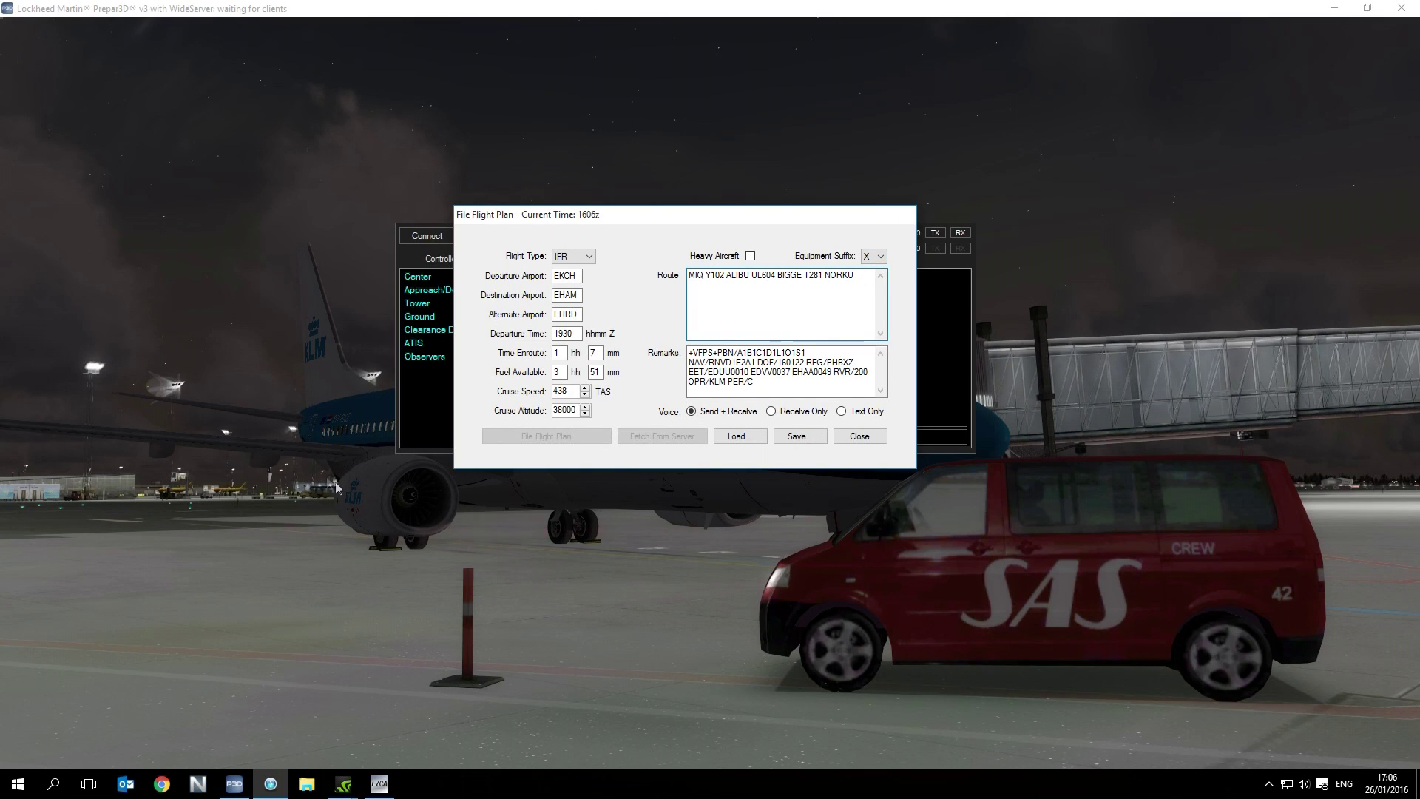
{"action": "left_click", "coordinate": [873, 255]}
{"action": "left_click", "coordinate": [873, 256]}
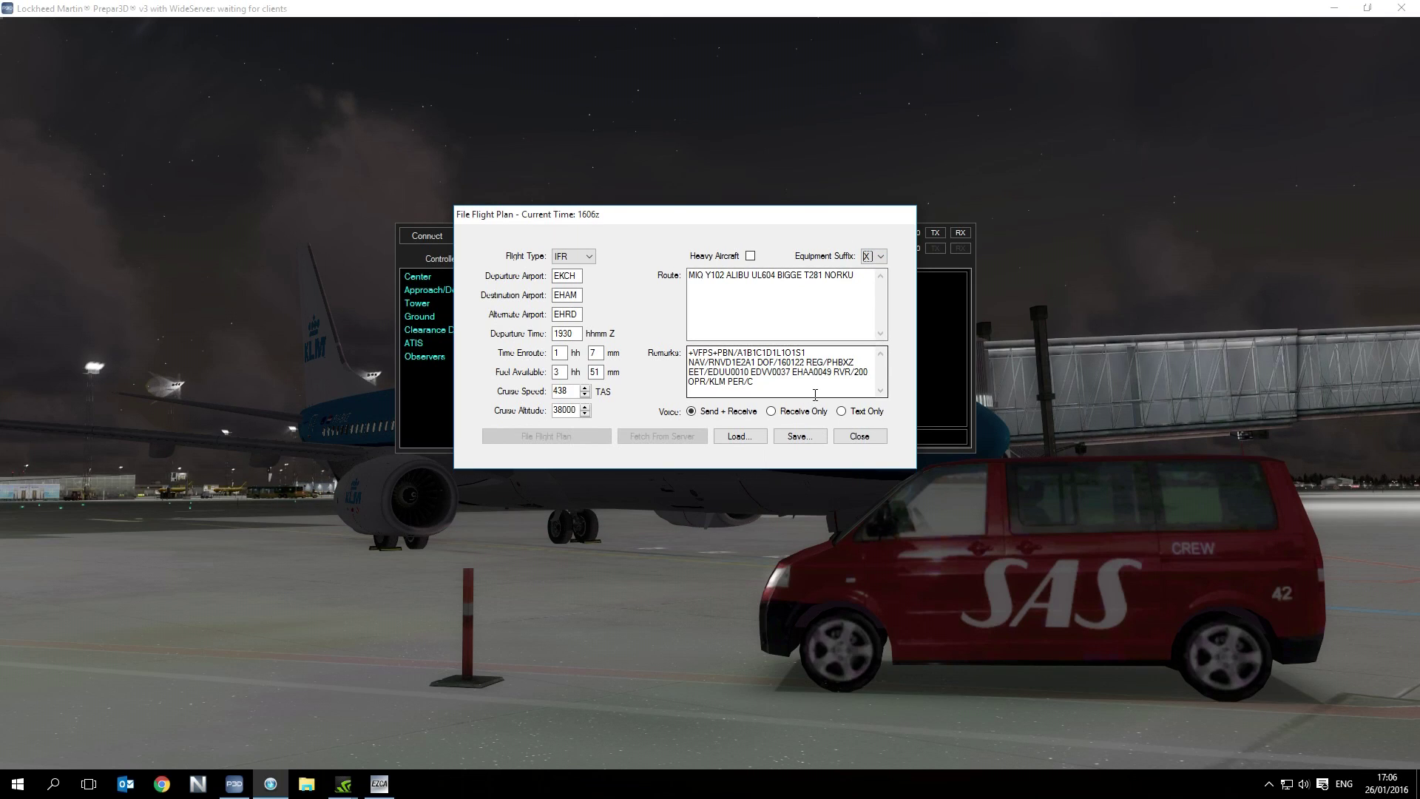
Step: Delete the existing remarks from the flight plan
{"action": "left_click", "coordinate": [782, 381]}
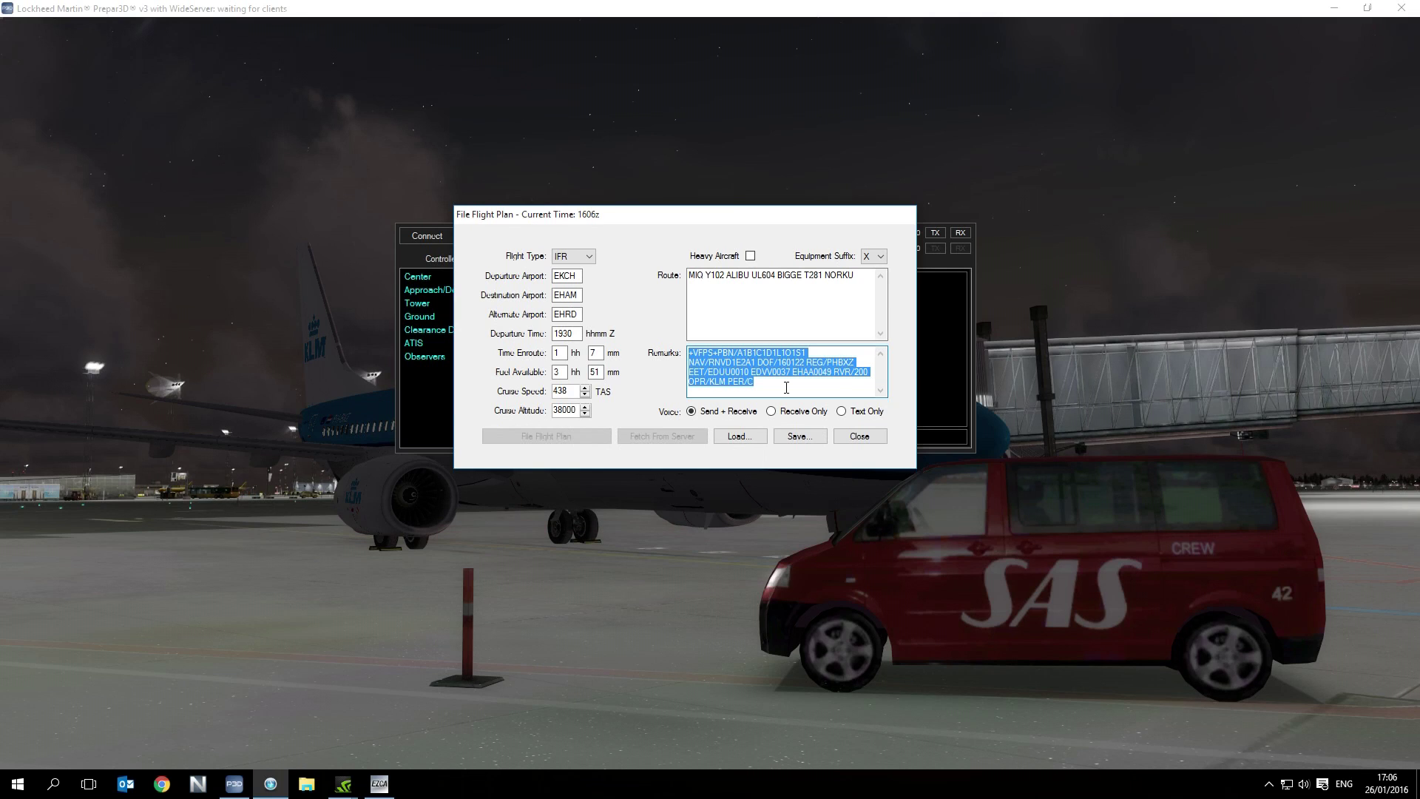
{"action": "key", "text": "BackSpace"}
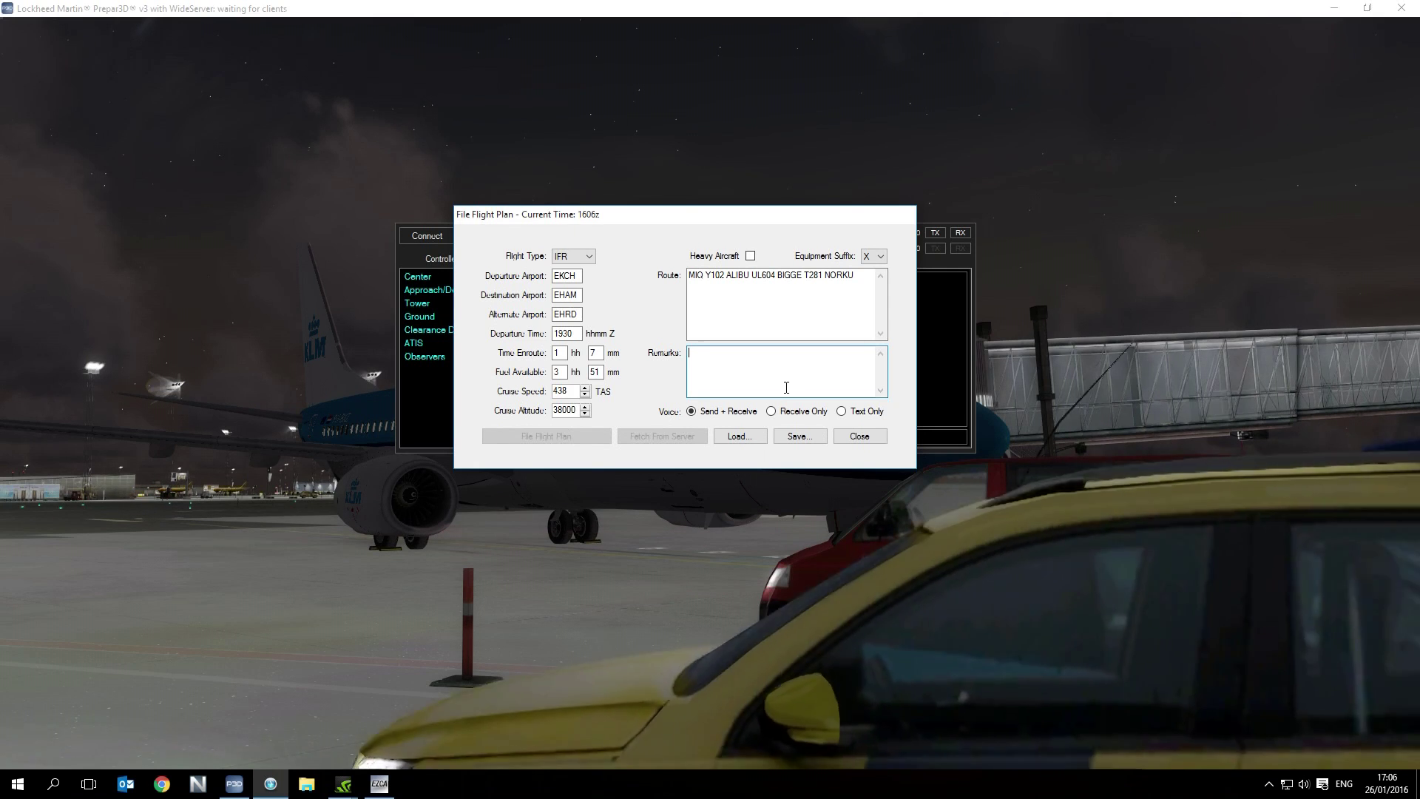
Step: Enter "Noobie - First time flying on VATSIM" as sample flight plan remarks and remove the text again
{"action": "left_click", "coordinate": [786, 388]}
{"action": "type", "text": "Noobie "}
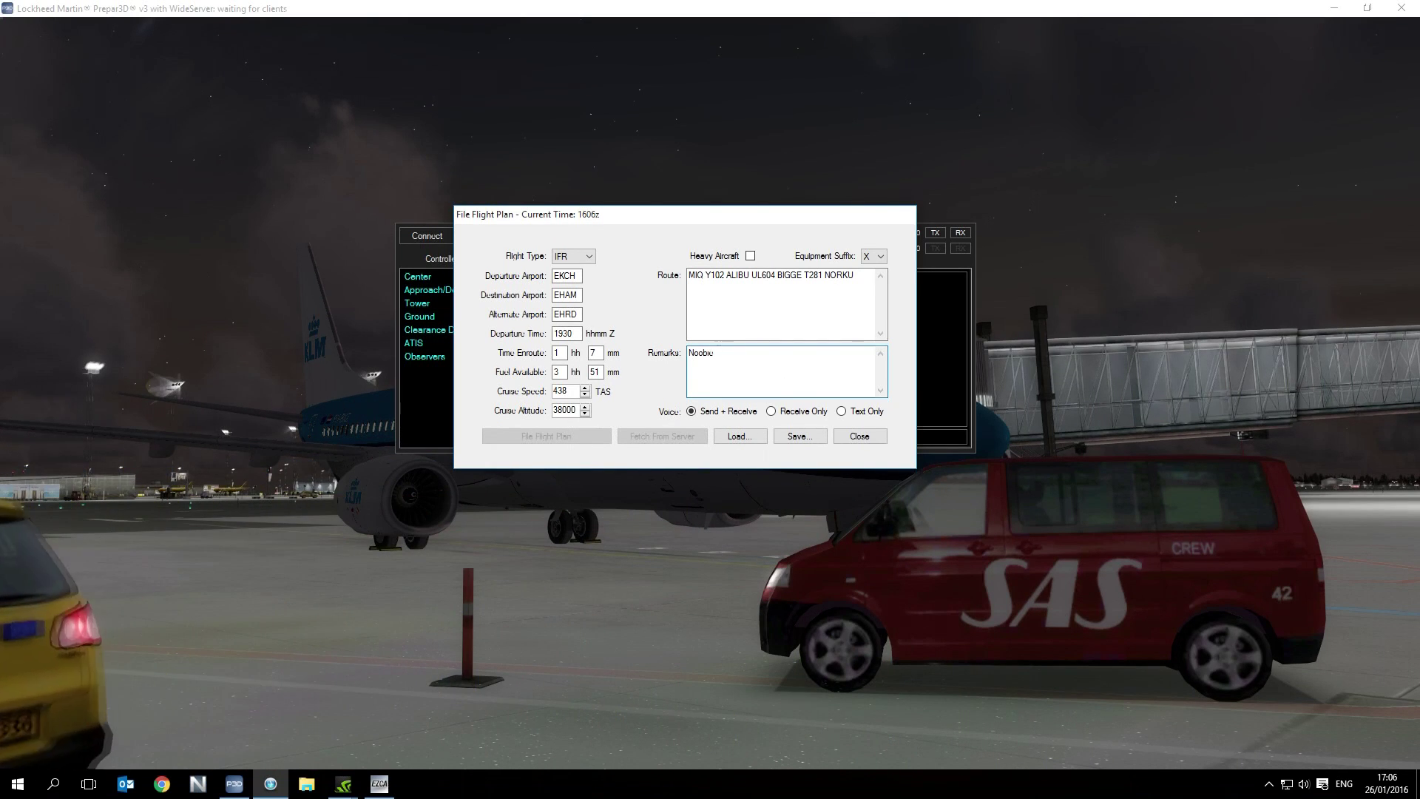
{"action": "type", "text": "- Fri"}
{"action": "type", "text": "s"}
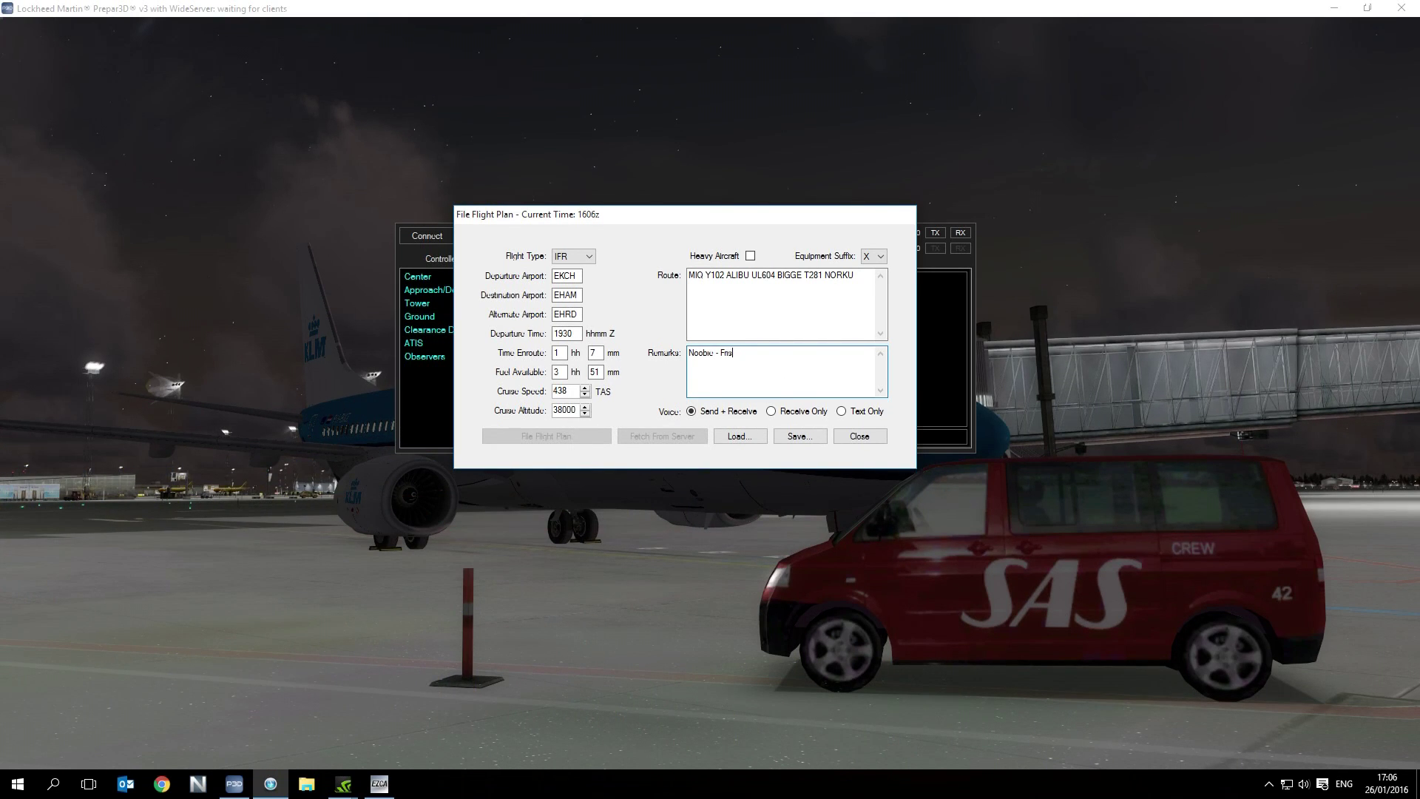
{"action": "type", "text": "rst time flying on VATSIM"}
{"action": "key", "text": "ctrl+a"}
{"action": "key", "text": "BackSpace"}
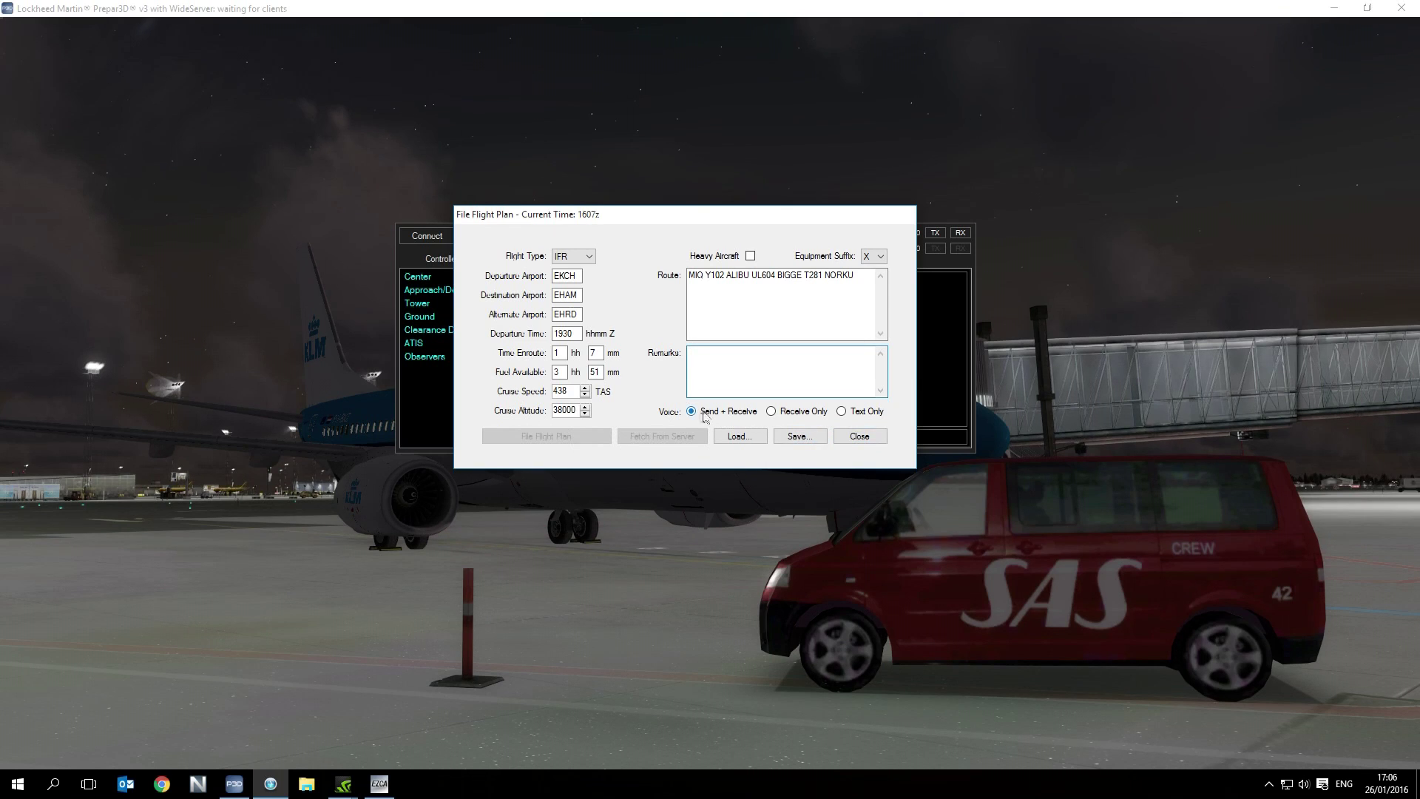
Step: Try the Receive Only and Text Only voice options, set the voice back to Send + Receive and close the flight plan
{"action": "left_click", "coordinate": [772, 416]}
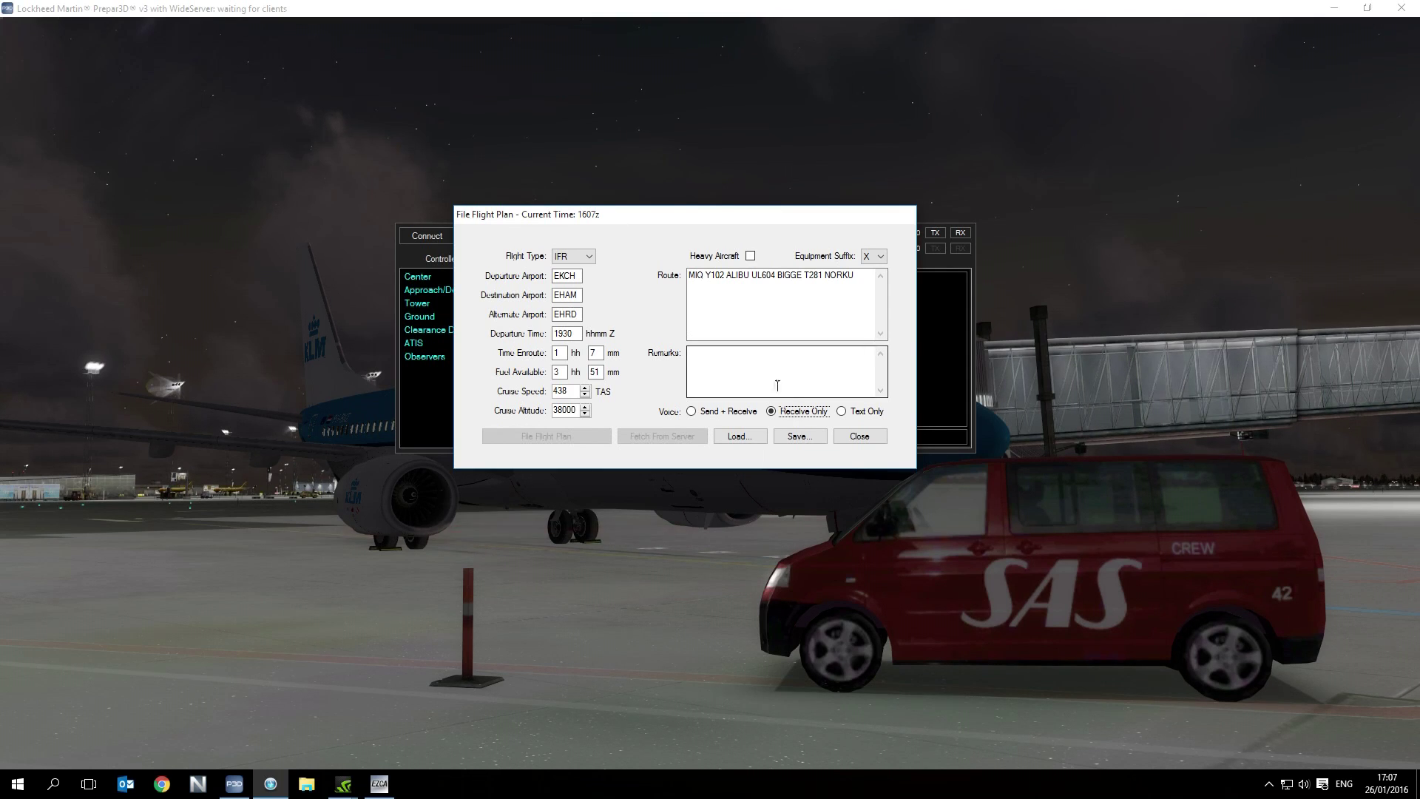
{"action": "left_click", "coordinate": [884, 417]}
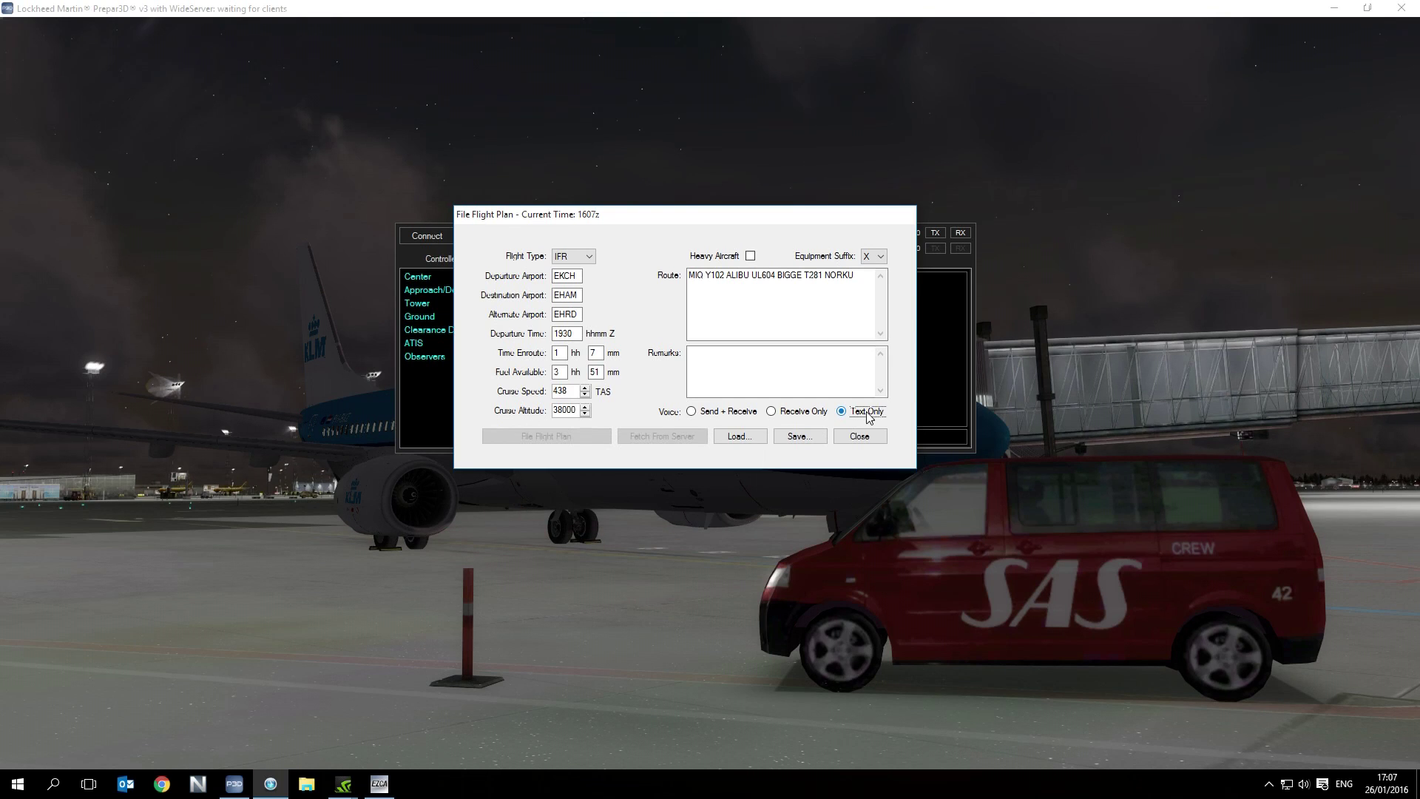
{"action": "left_click", "coordinate": [712, 414]}
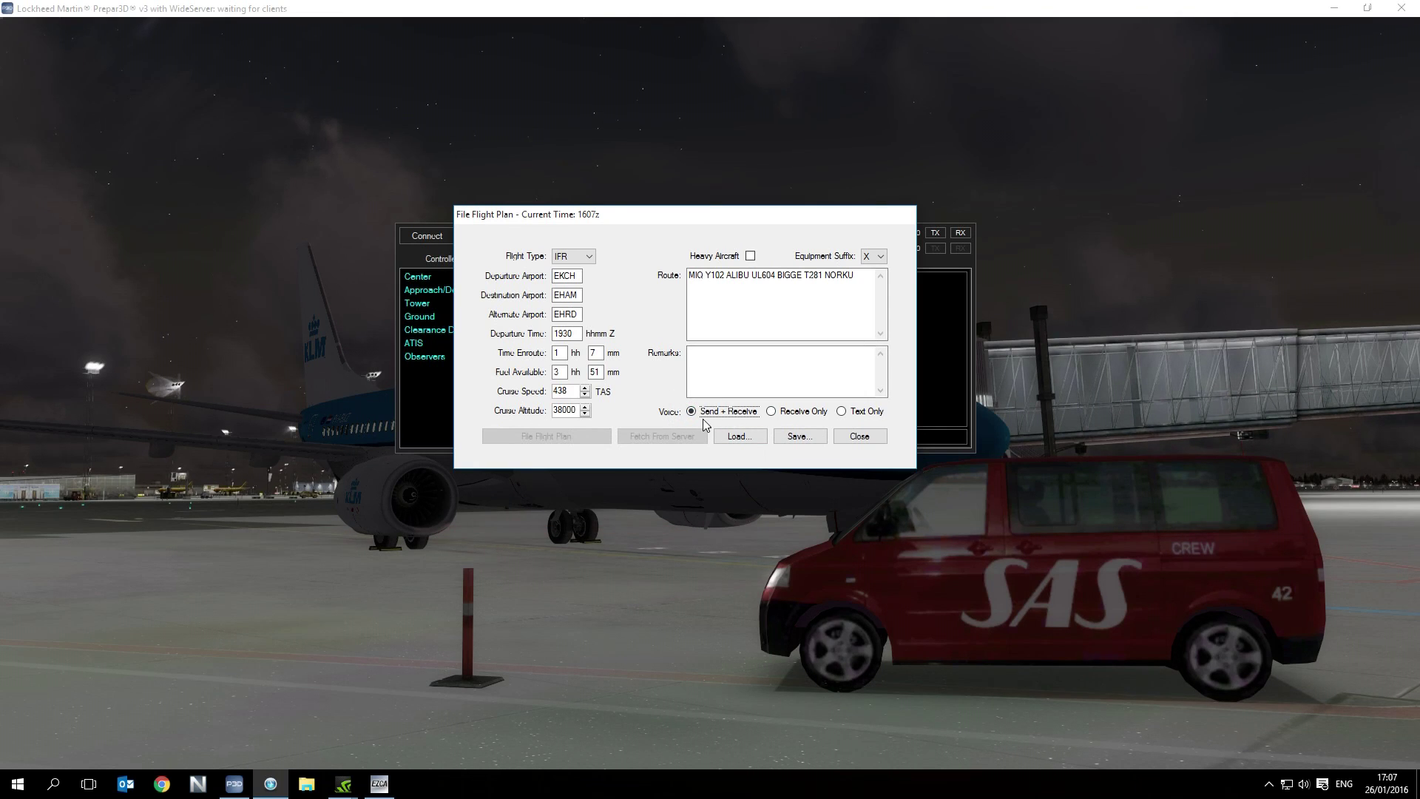
{"action": "left_click", "coordinate": [859, 437]}
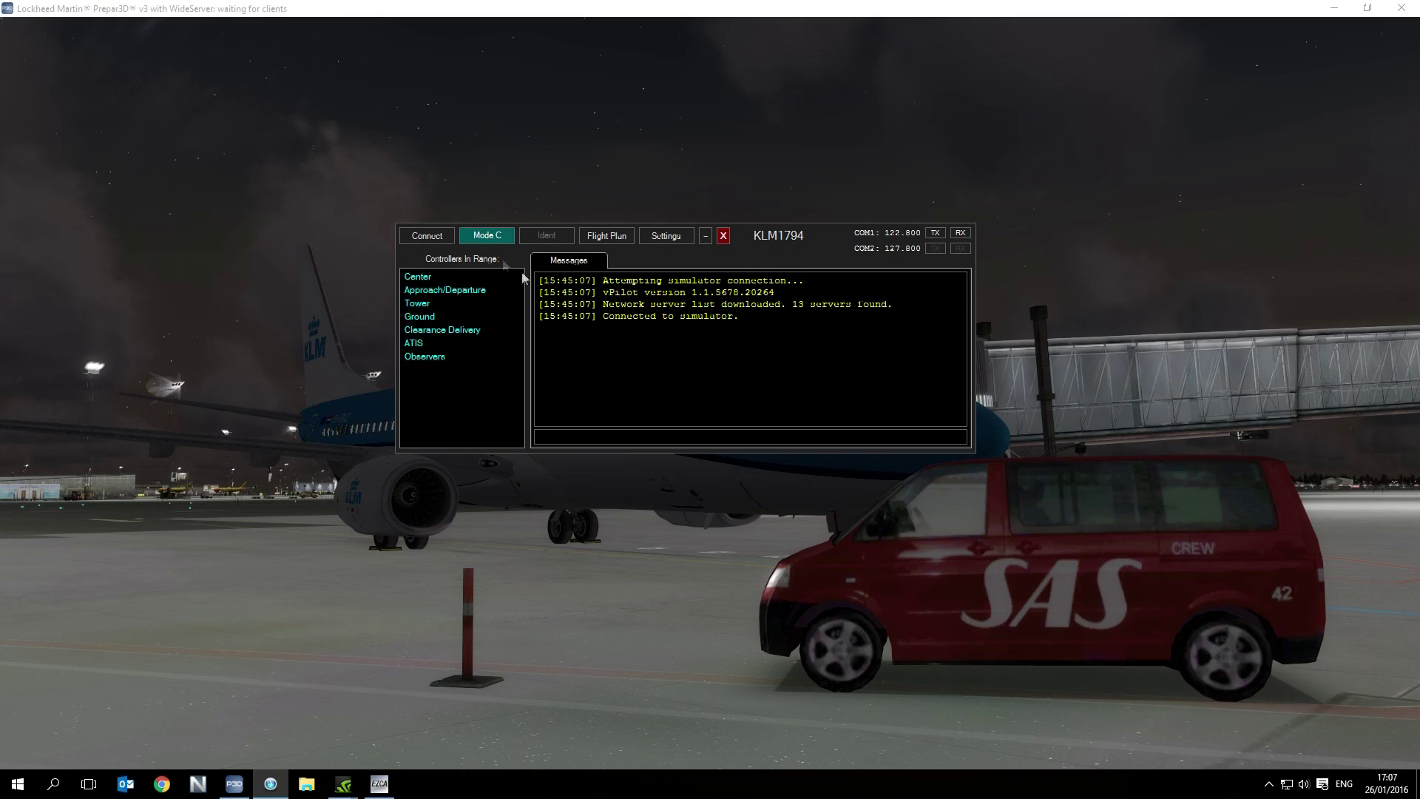
Step: Open the network connection dialog and set the callsign to KLM1234
{"action": "left_click", "coordinate": [421, 237]}
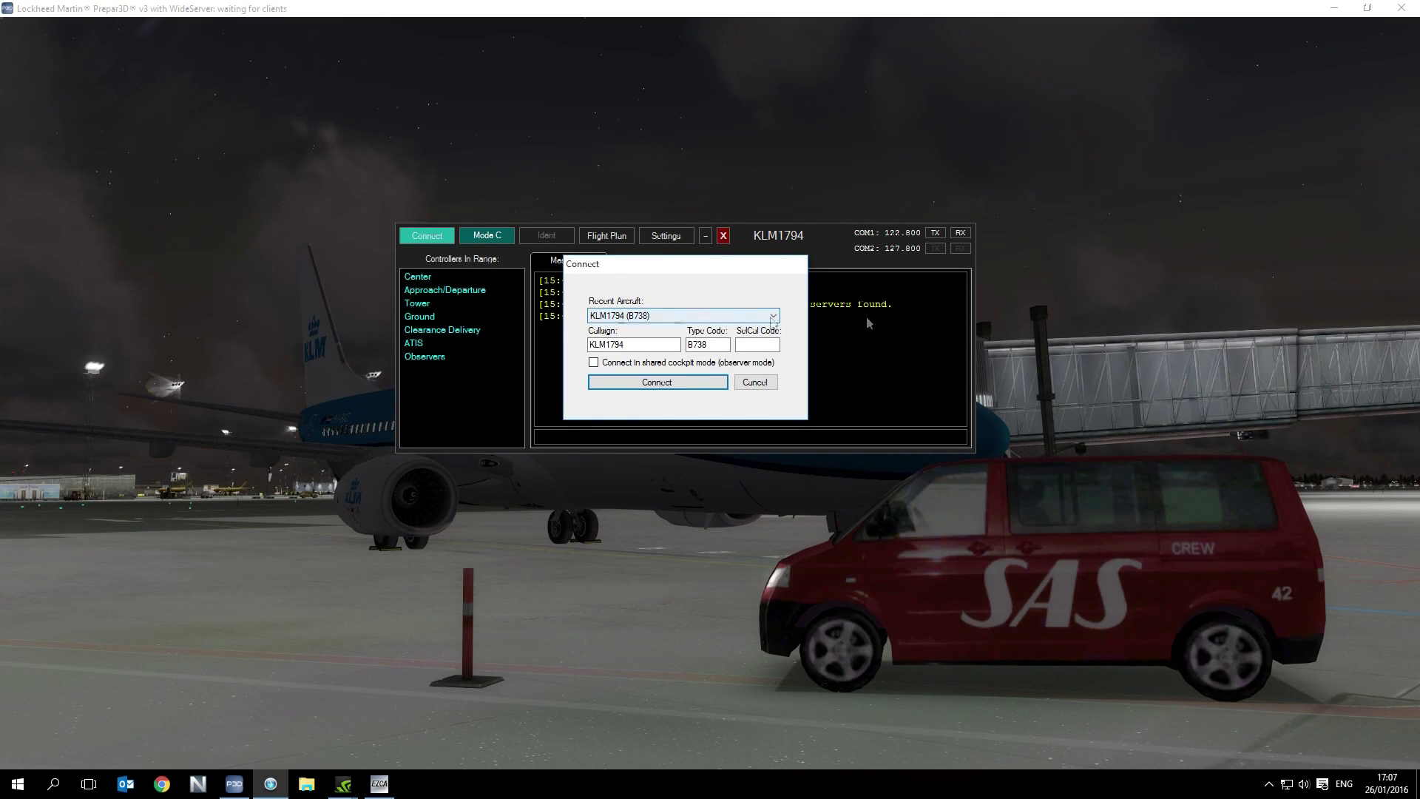
{"action": "double_click", "coordinate": [644, 344]}
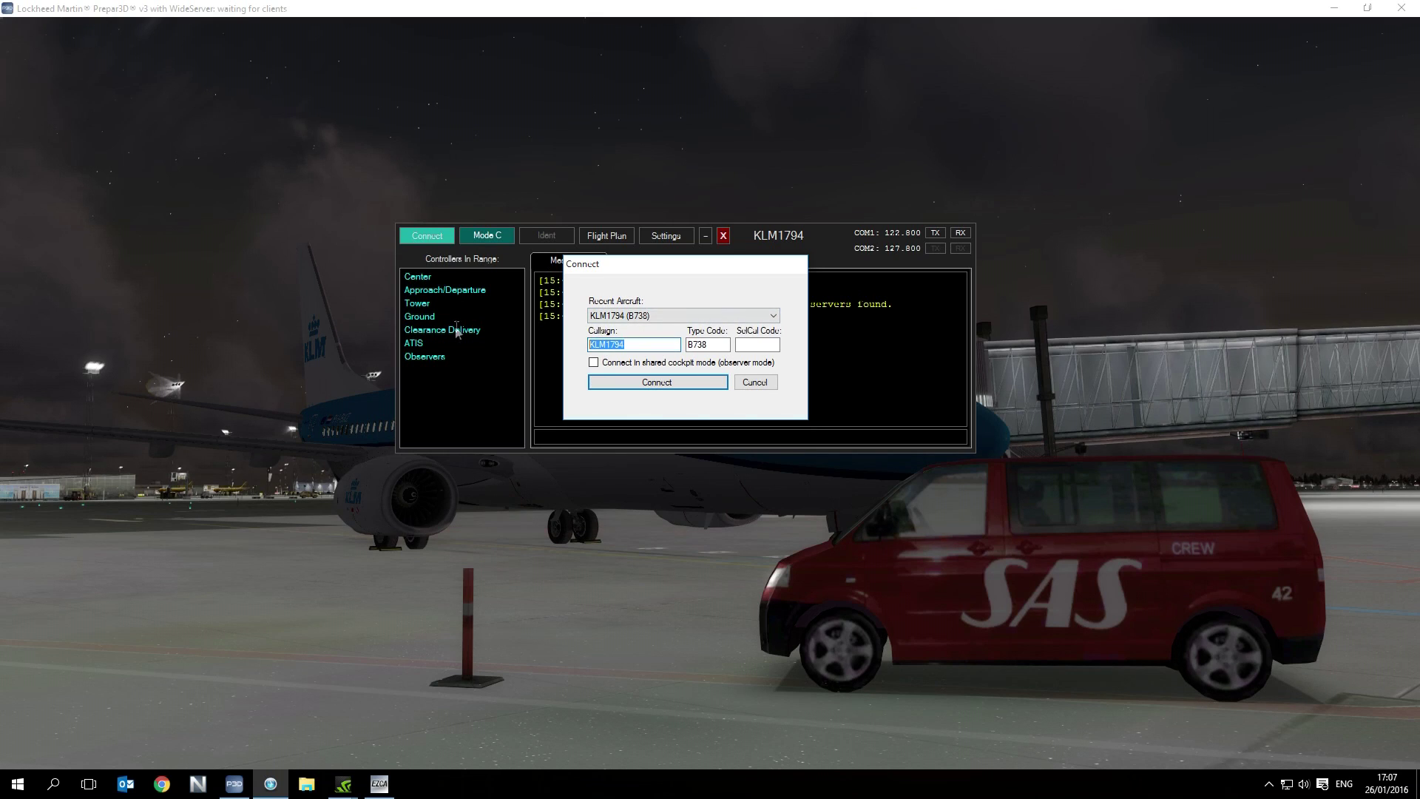
{"action": "type", "text": "KLM"}
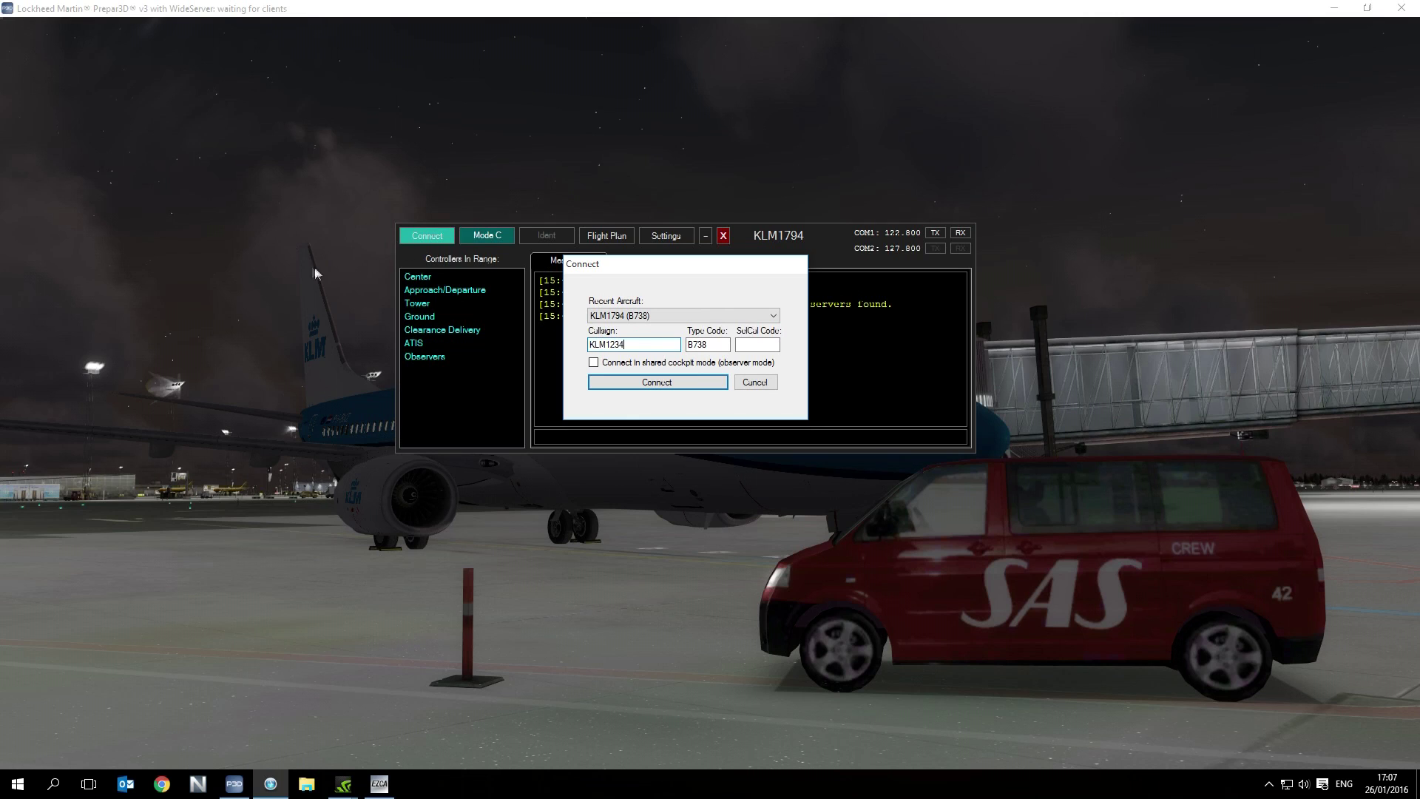
Step: Check the aircraft type code entry, and switch shared cockpit mode on and off again
{"action": "left_click", "coordinate": [724, 346]}
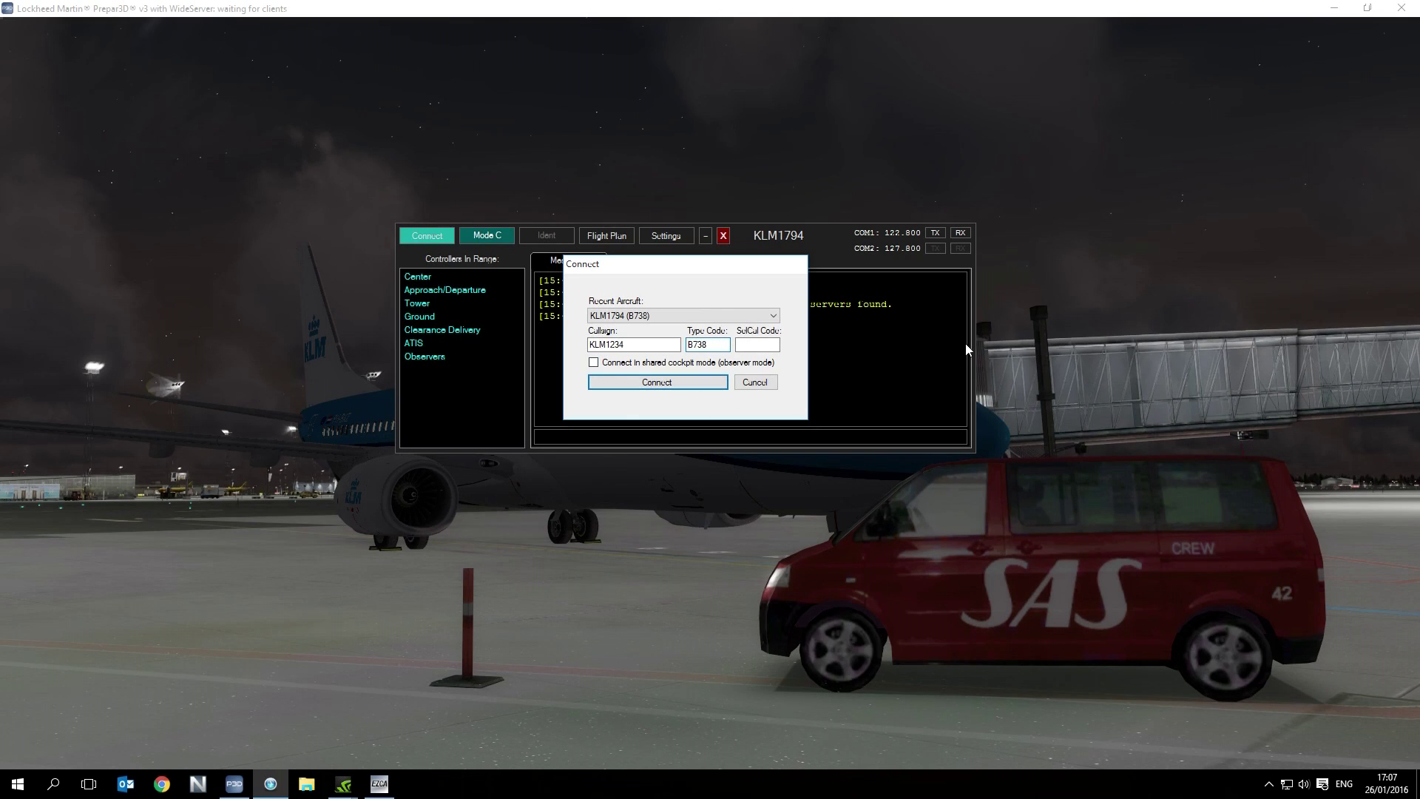
{"action": "double_click", "coordinate": [713, 342]}
{"action": "left_click", "coordinate": [655, 366]}
{"action": "left_click", "coordinate": [654, 366]}
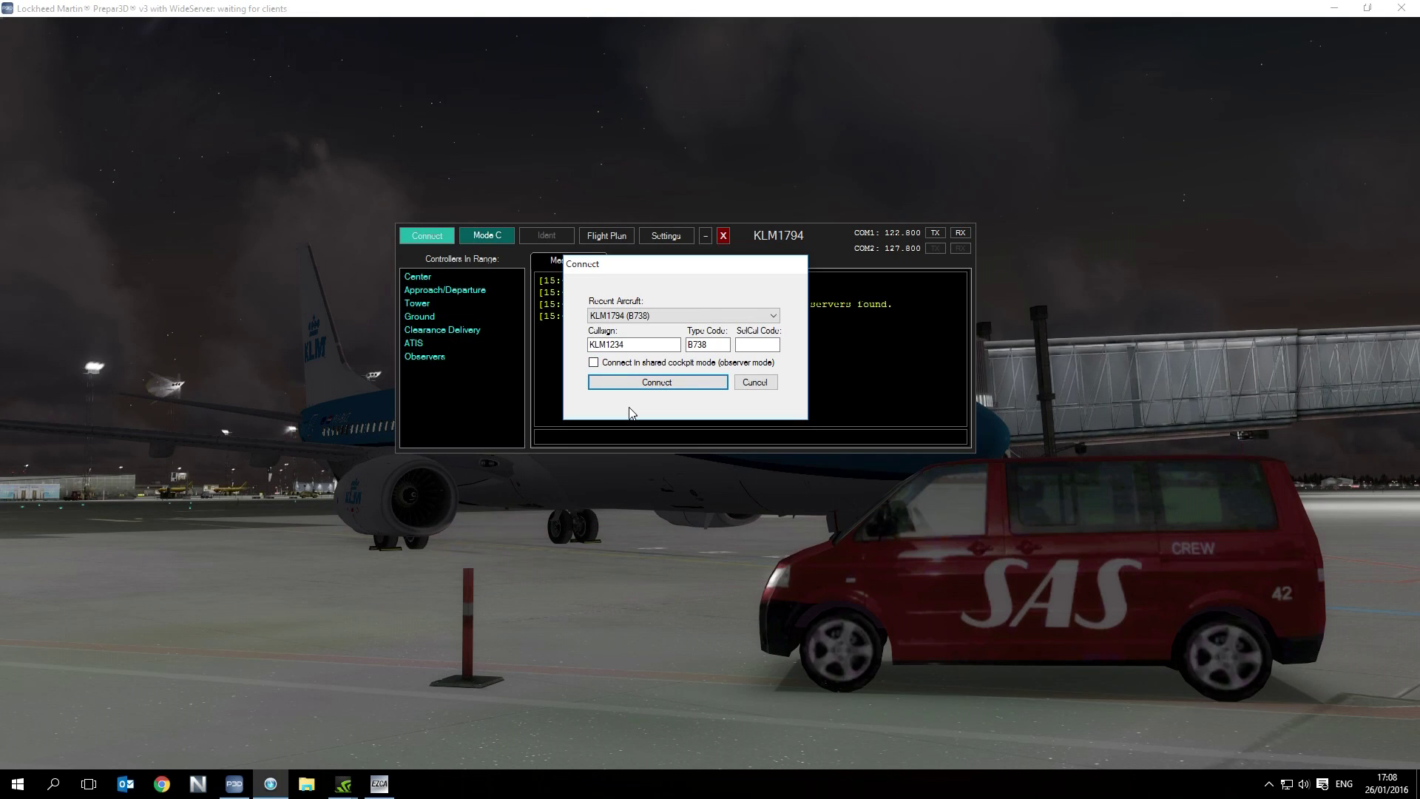
Step: Switch shared cockpit mode on and off again, and connect to the network as KLM1234 with aircraft type code B738
{"action": "left_click", "coordinate": [655, 365]}
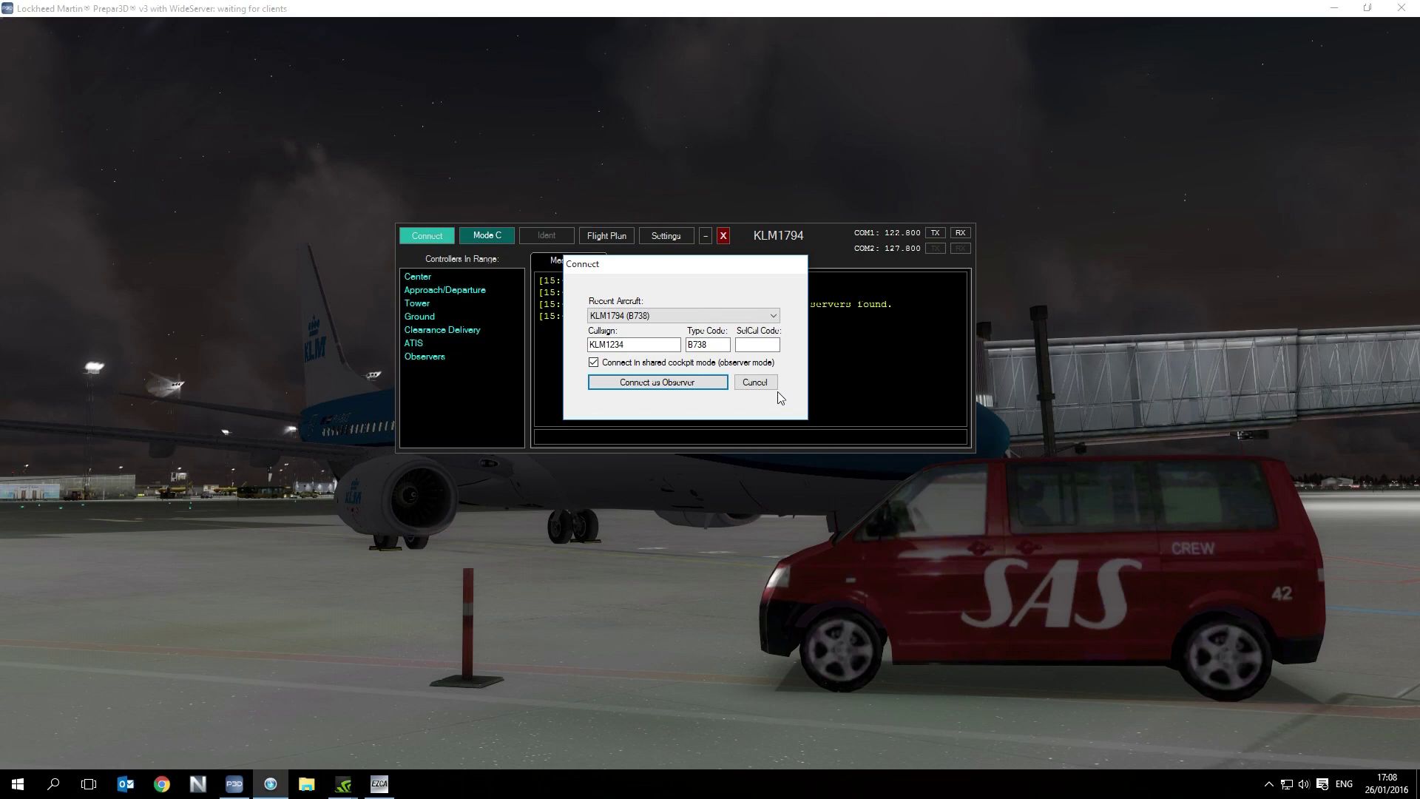
{"action": "left_click", "coordinate": [633, 364]}
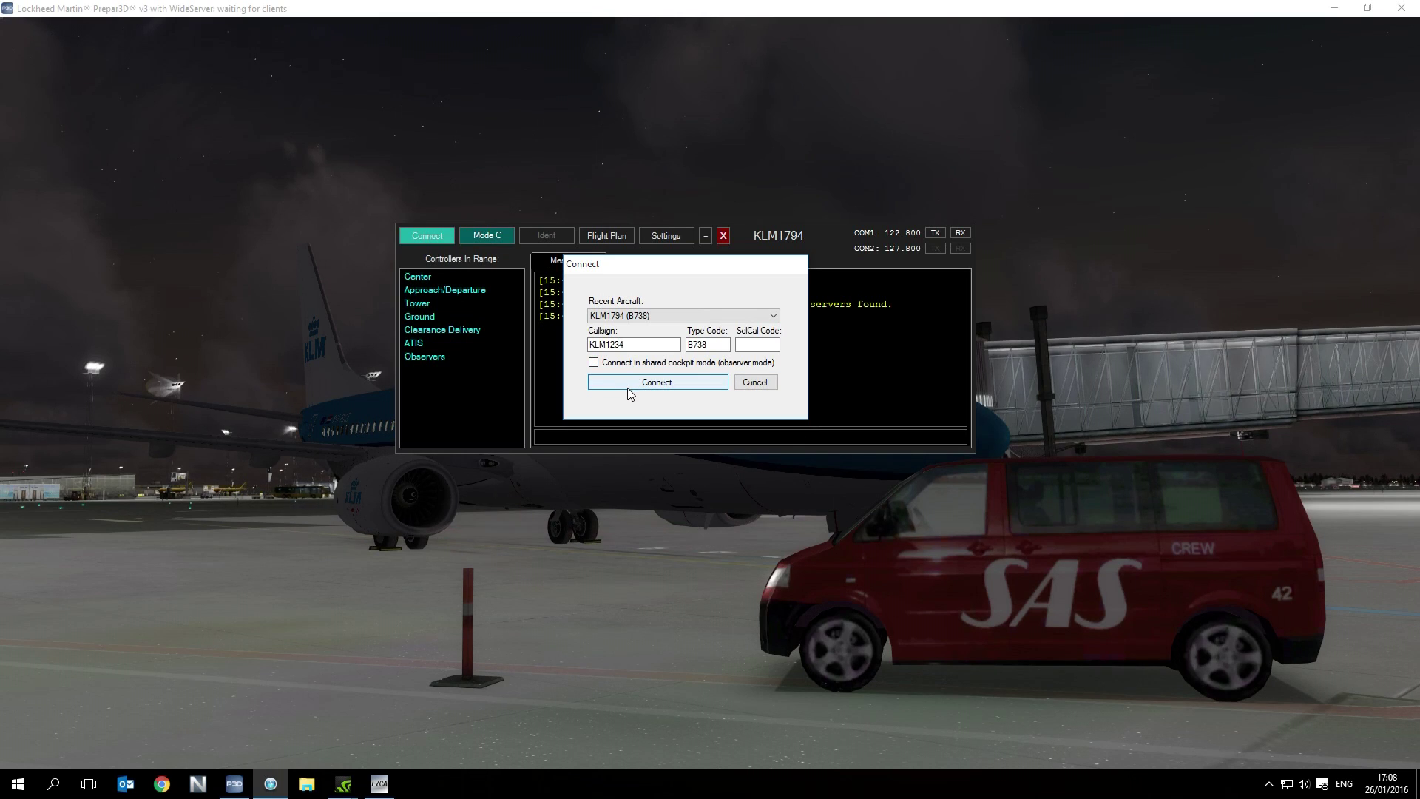
{"action": "left_click", "coordinate": [629, 385]}
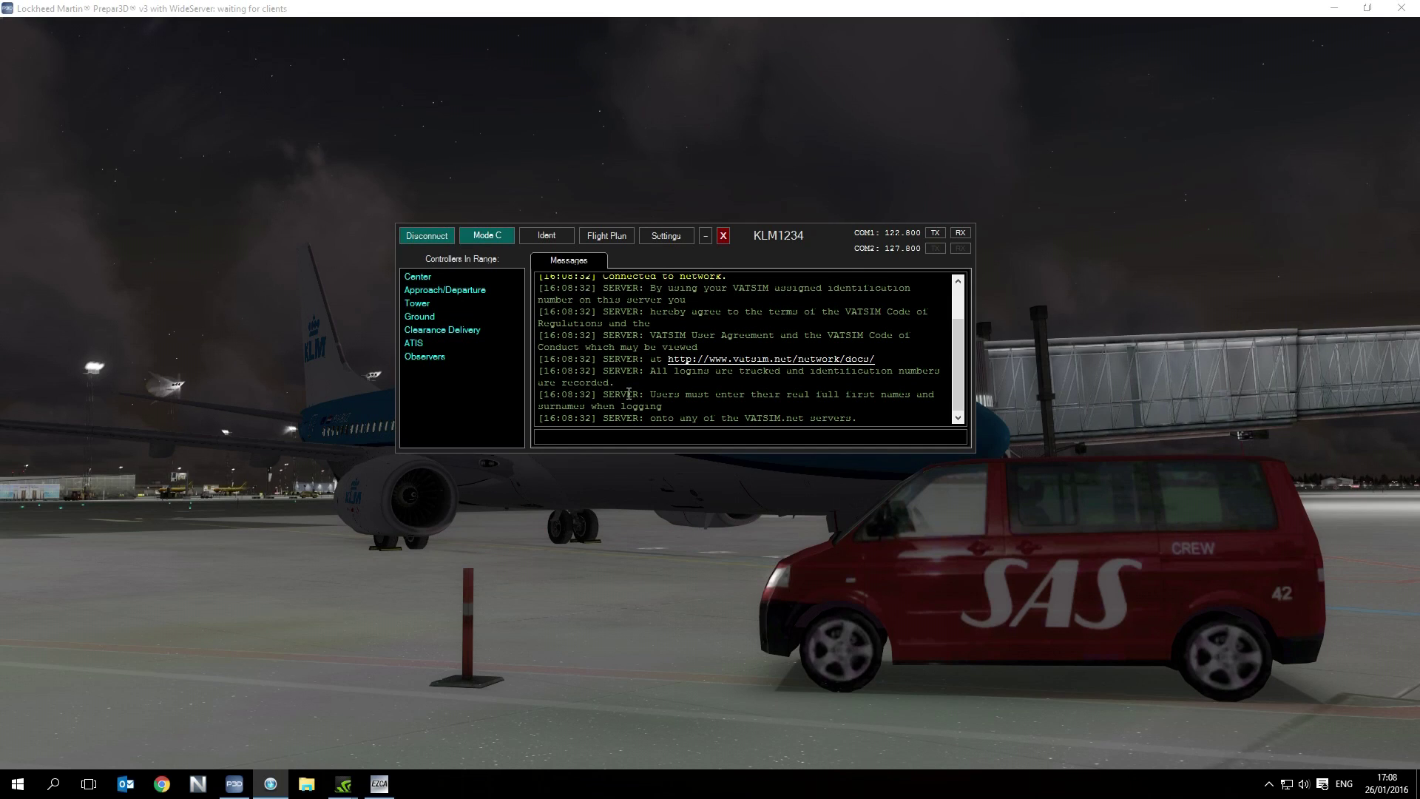
Step: File the IFR flight plan from EKCH to EHAM with the server
{"action": "left_click", "coordinate": [603, 236]}
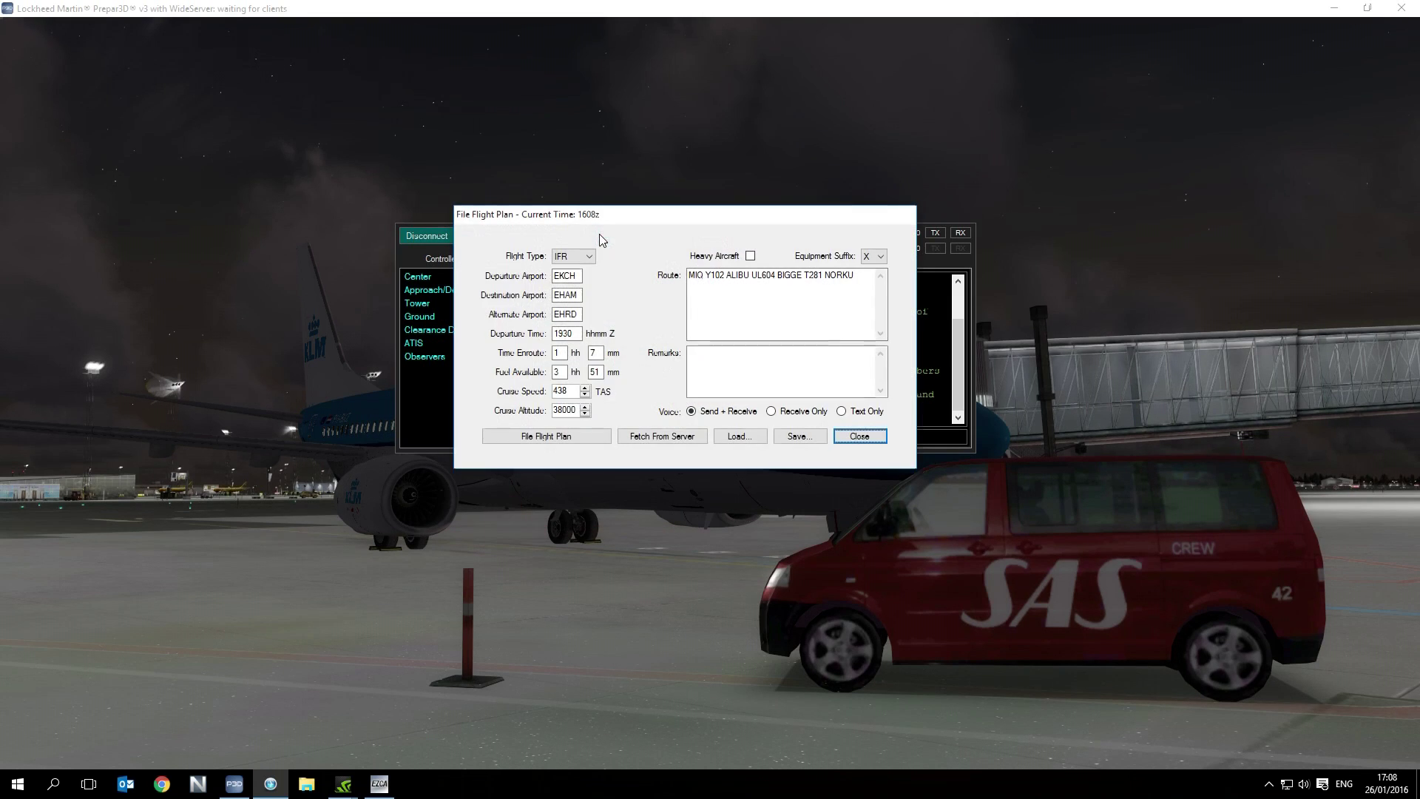
{"action": "left_click", "coordinate": [582, 435]}
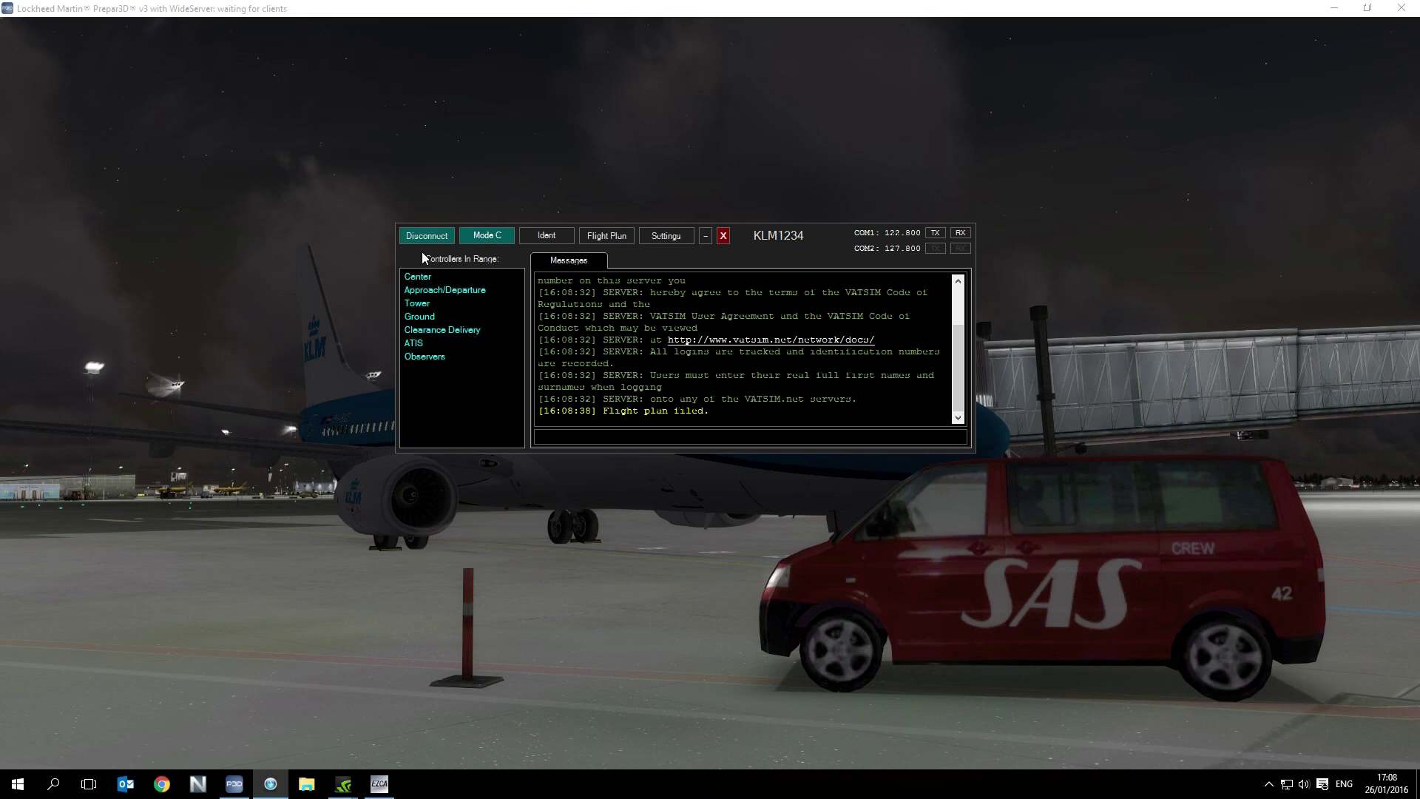
Step: Switch to Prepar3D's cockpit radio panel view and move the vPilot window clear of the COM1 radio to examine its frequencies
{"action": "left_click", "coordinate": [262, 357]}
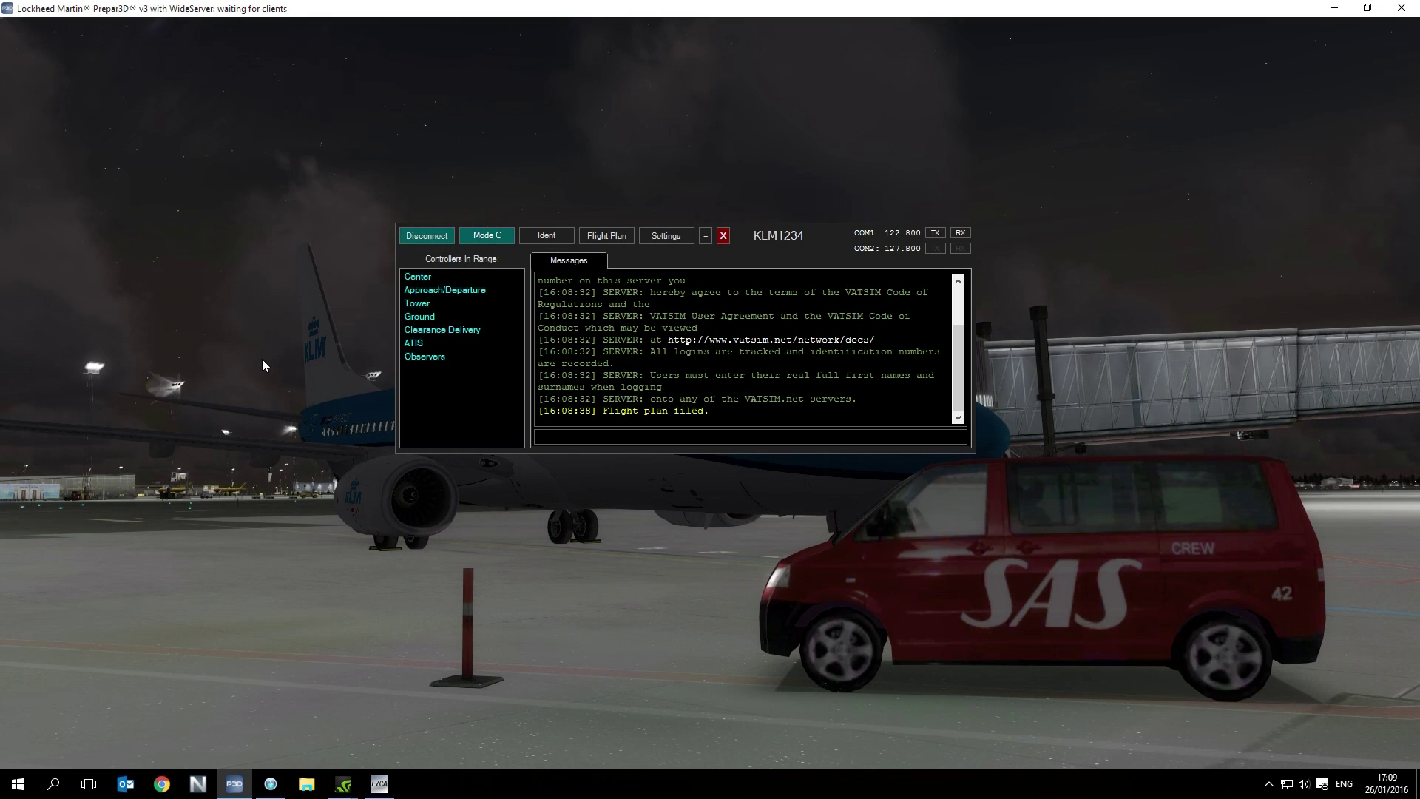
{"action": "key", "text": "s"}
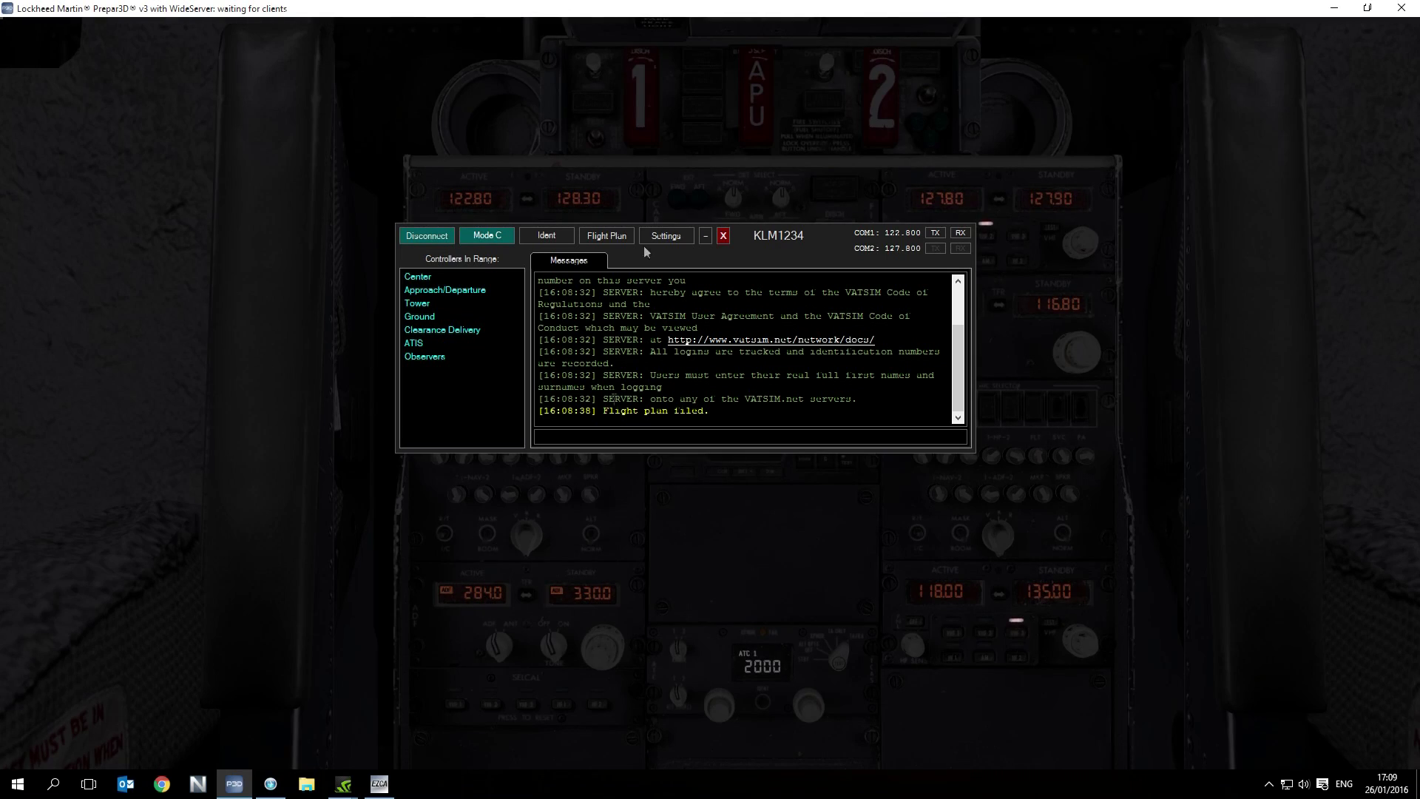
{"action": "left_click_drag", "start_coordinate": [750, 244], "coordinate": [1112, 420]}
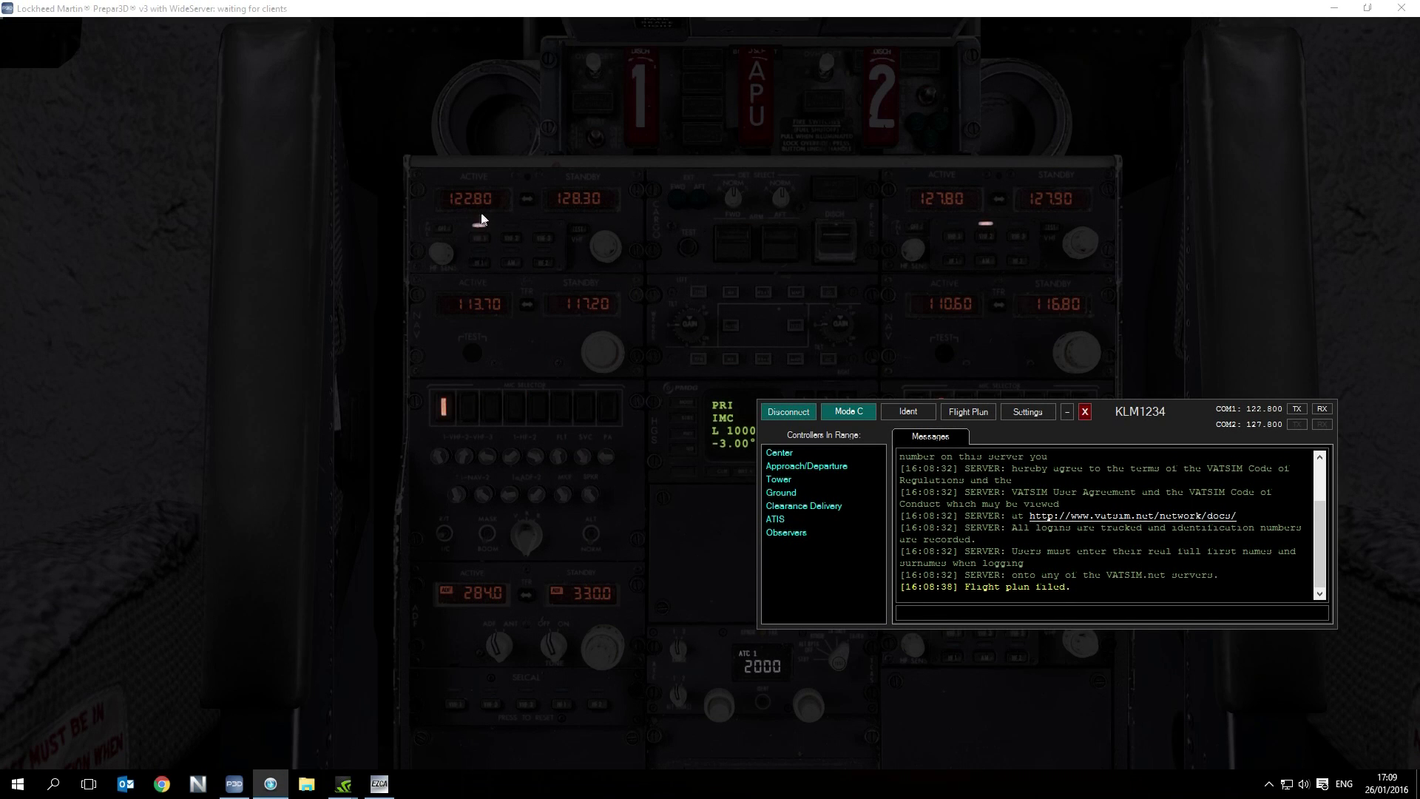
Step: Reposition the pilot client over the upper part of the radio panel, disconnect from the network and close the client
{"action": "left_click_drag", "start_coordinate": [1121, 418], "coordinate": [1015, 175]}
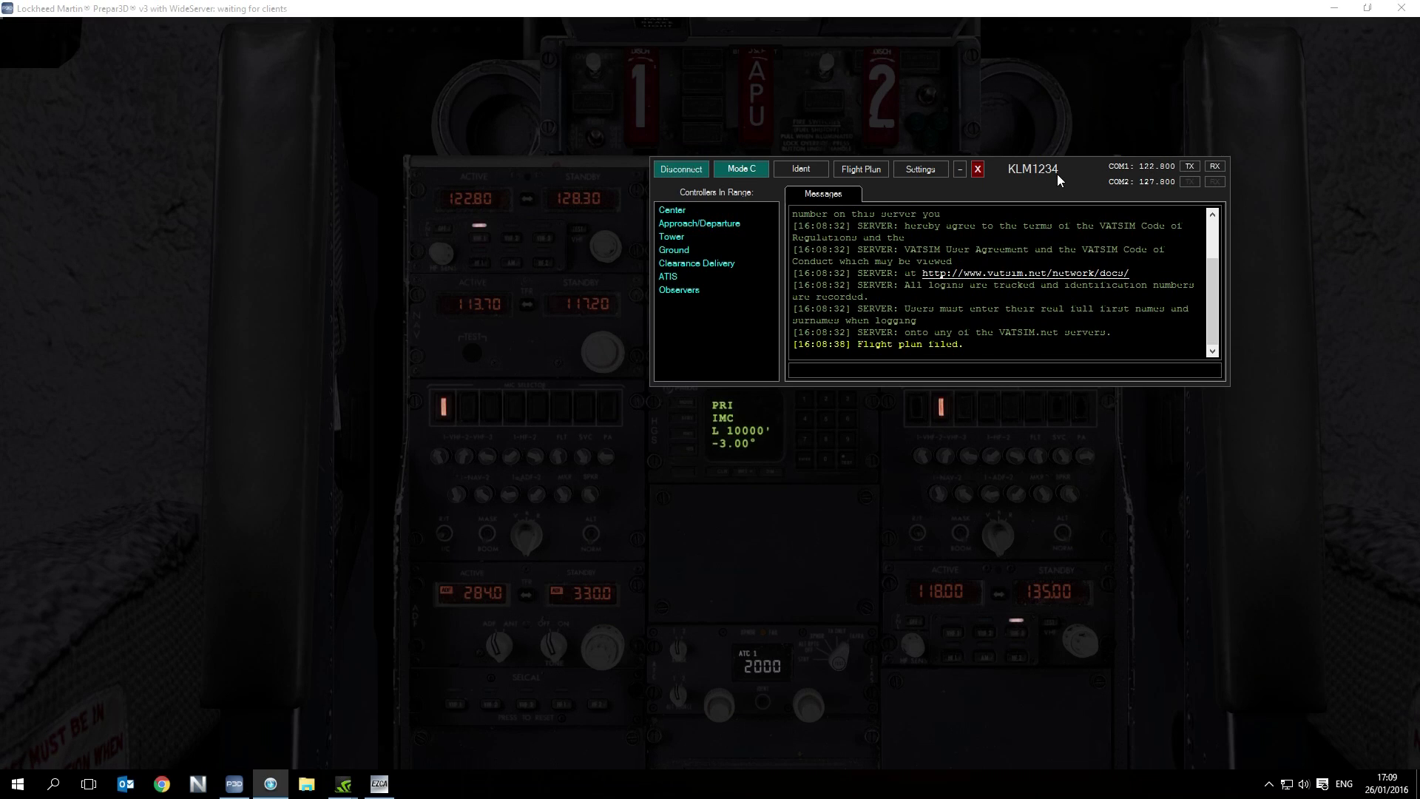
{"action": "left_click", "coordinate": [699, 170]}
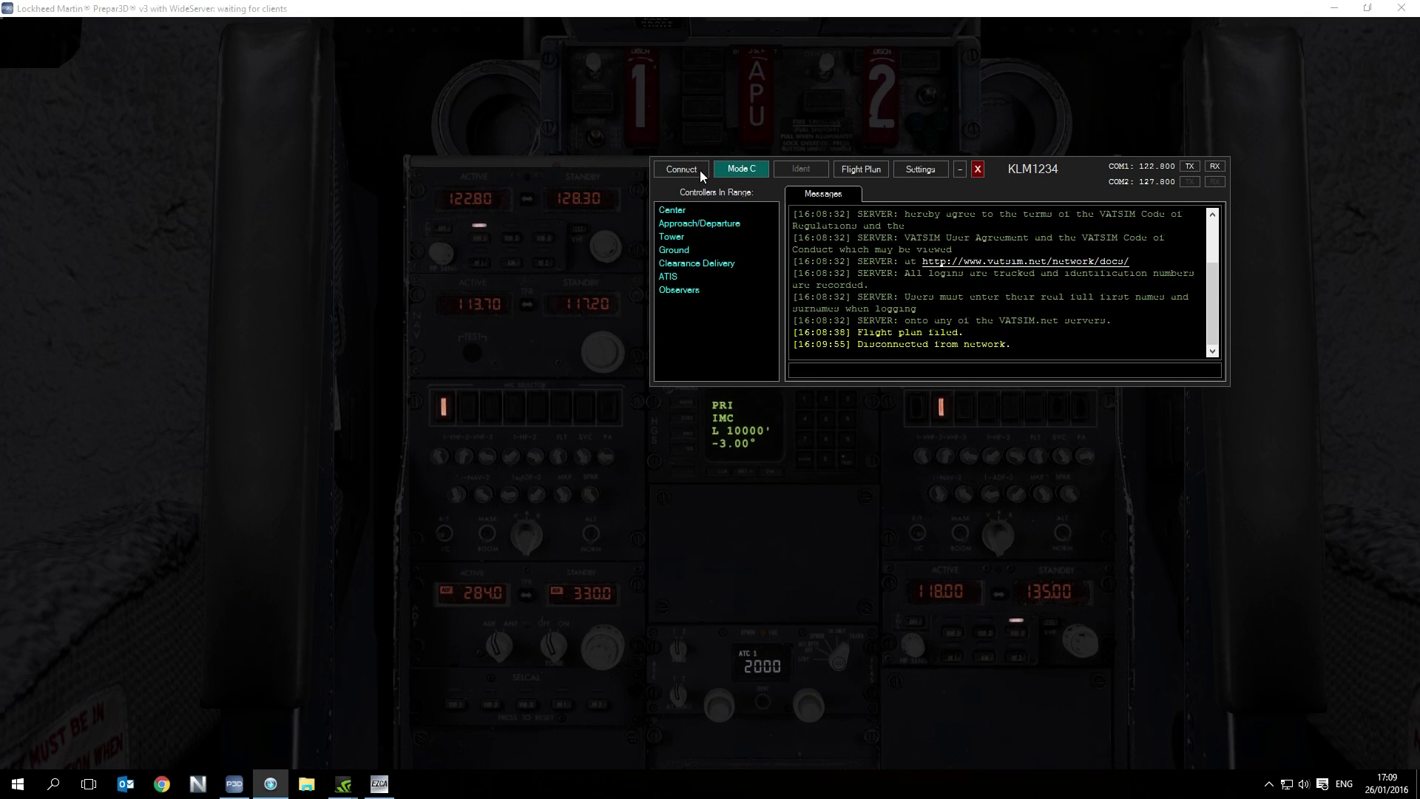
{"action": "left_click", "coordinate": [977, 170]}
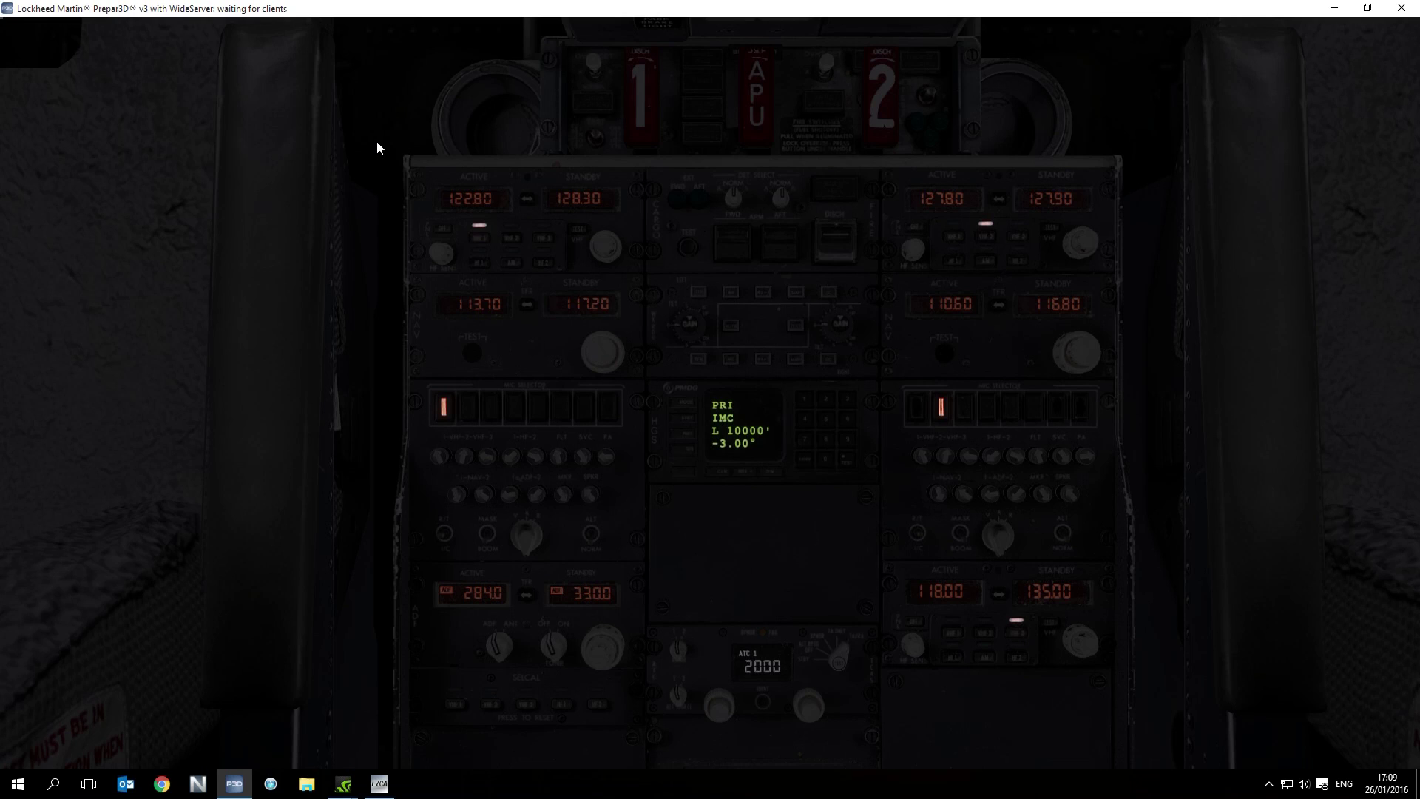
Step: Return to the exterior view and orbit around the nose of the parked aircraft
{"action": "key", "text": "s"}
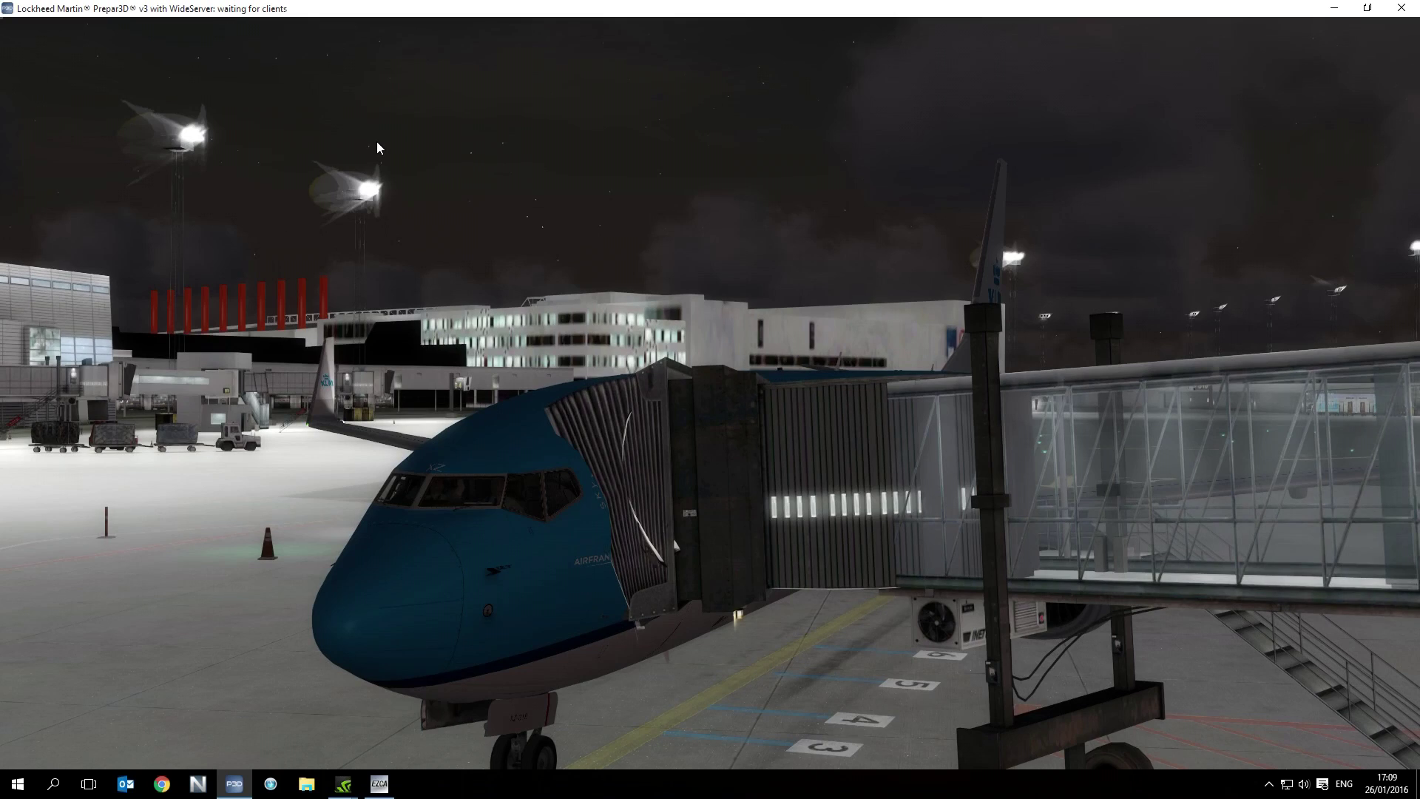
{"action": "left_click_drag", "start_coordinate": [375, 141], "coordinate": [1419, 727]}
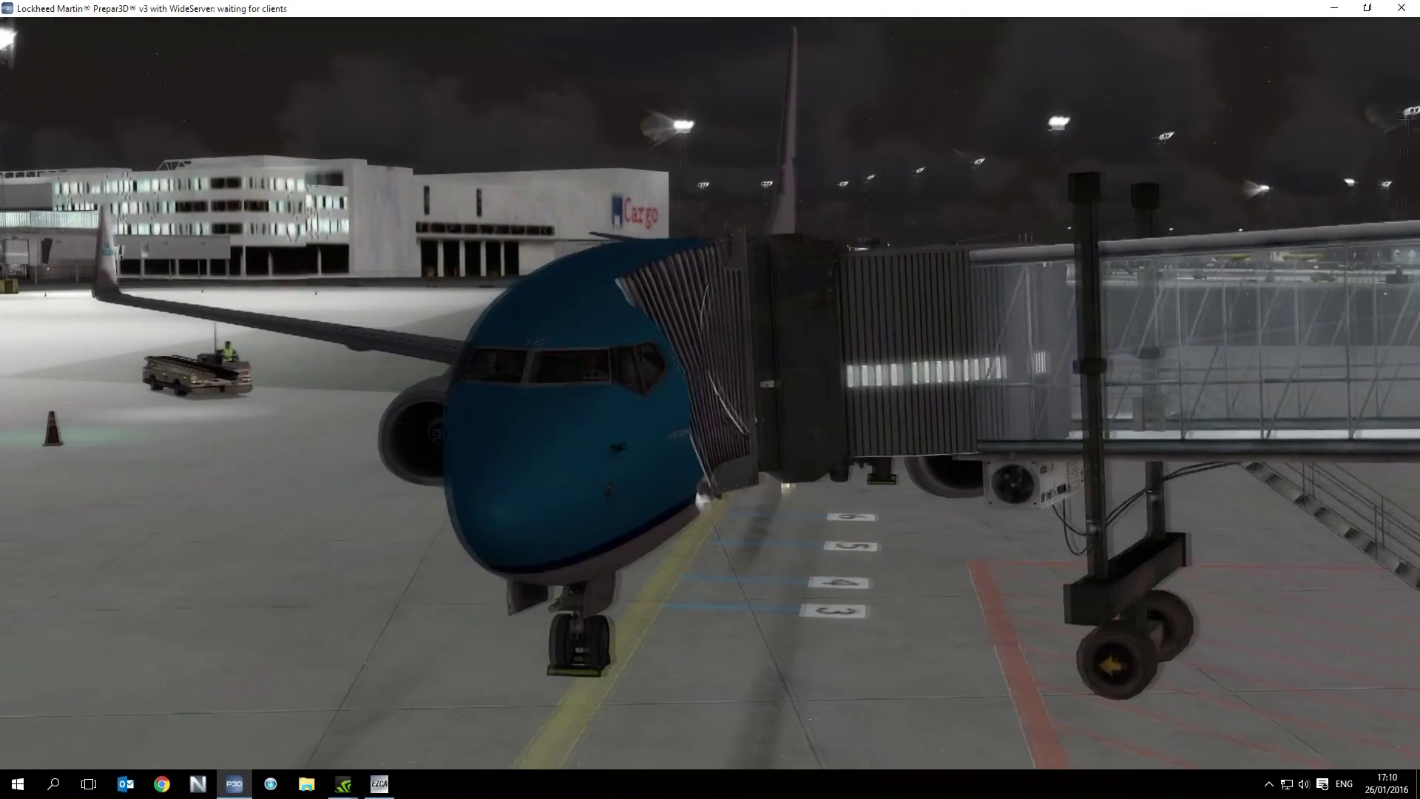